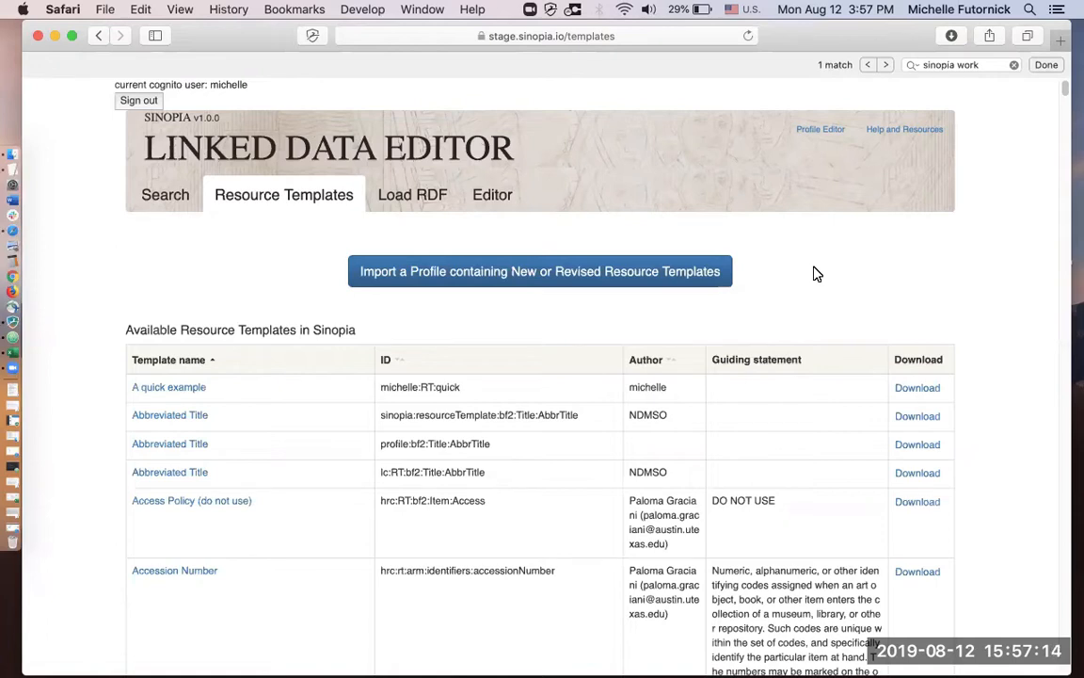
# Look through the available resource templates, examining their names, IDs, authors, guiding statements and download links.
pyautogui.click(294, 217)
pyautogui.scroll(-3, 187, 299)
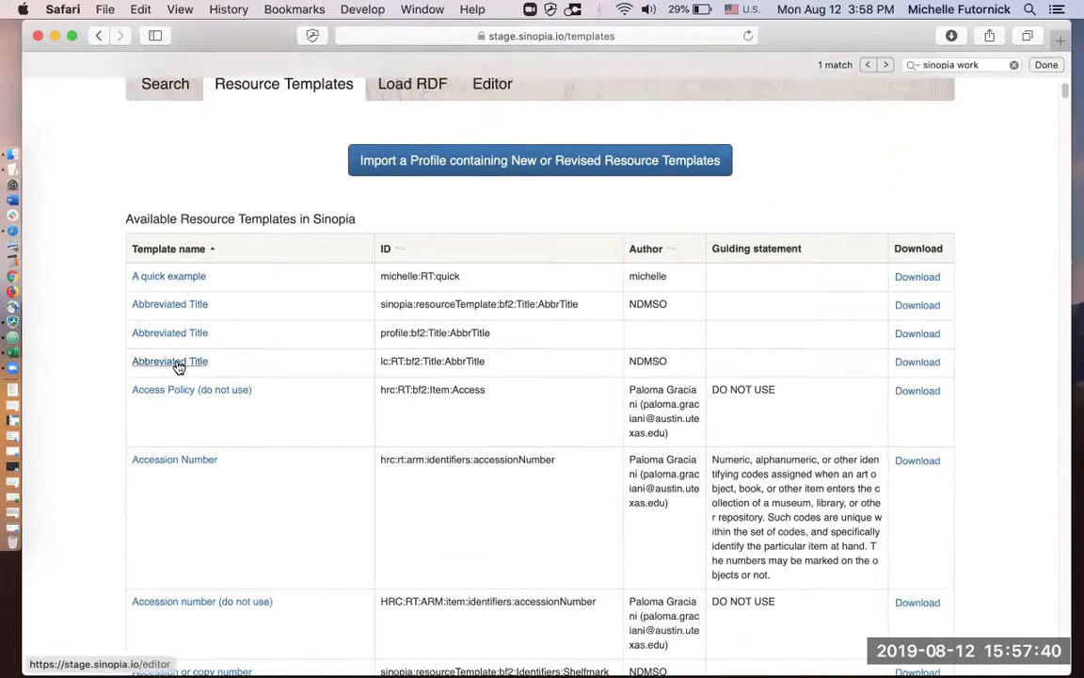
pyautogui.scroll(3, 179, 367)
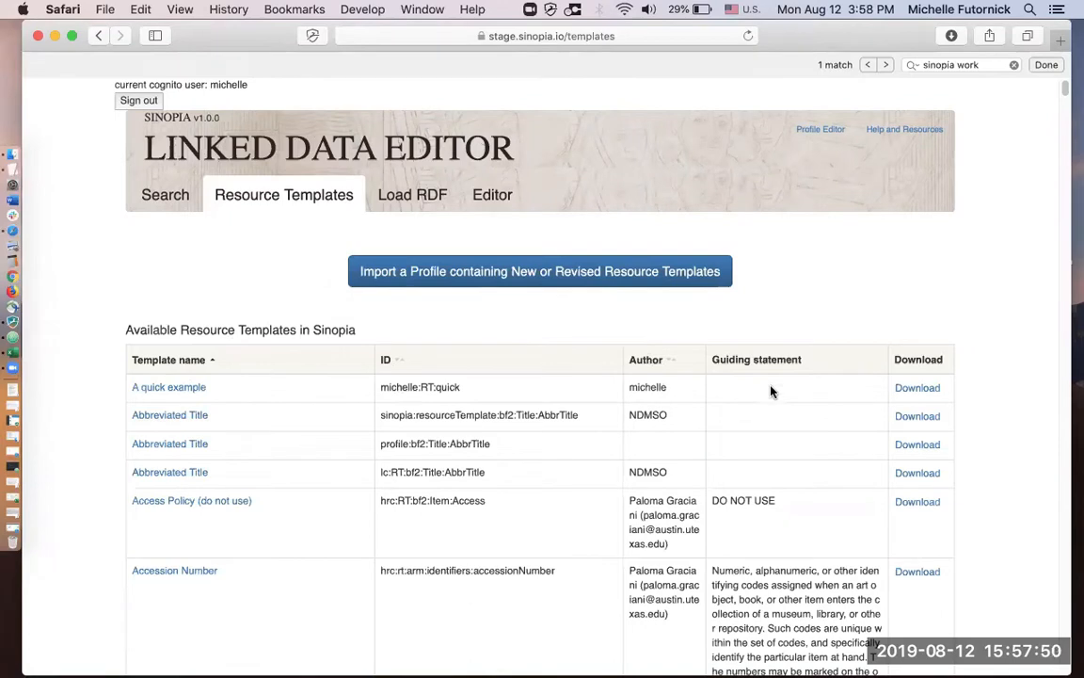
pyautogui.scroll(-1, 761, 577)
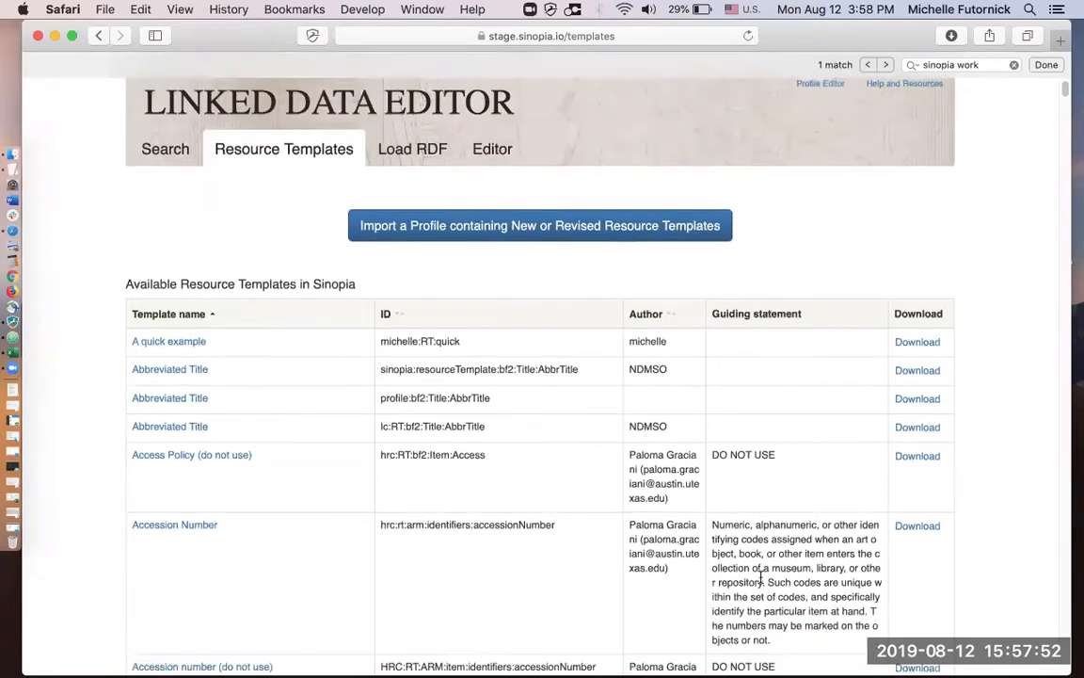
pyautogui.scroll(1, 760, 577)
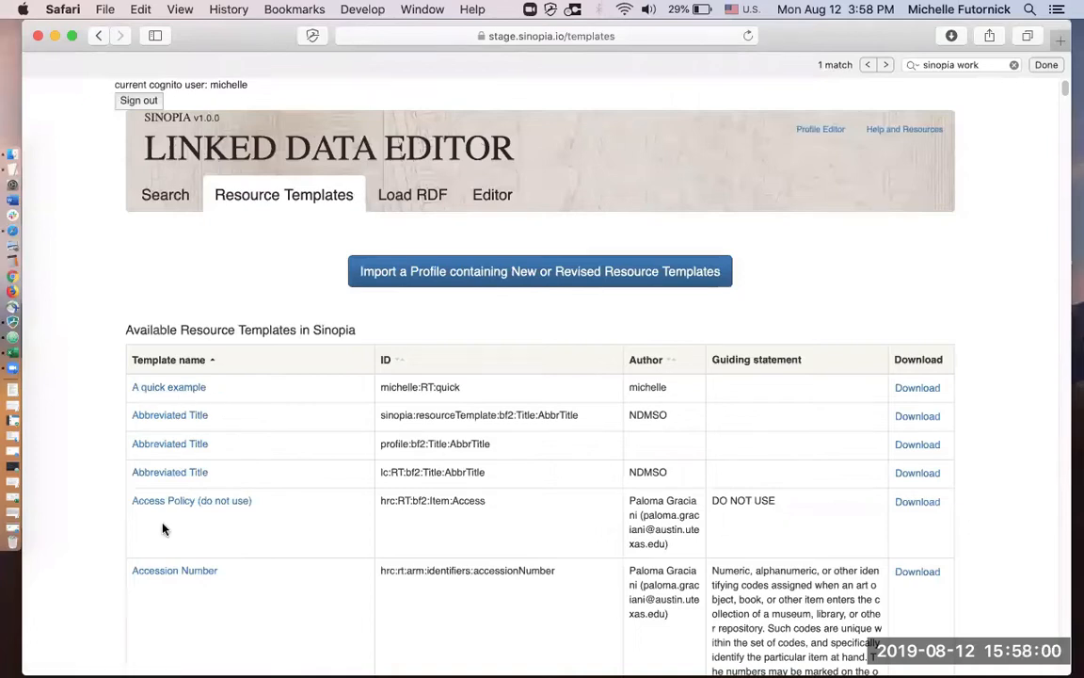
pyautogui.scroll(-10, 162, 529)
pyautogui.scroll(-6, 163, 529)
pyautogui.scroll(15, 163, 529)
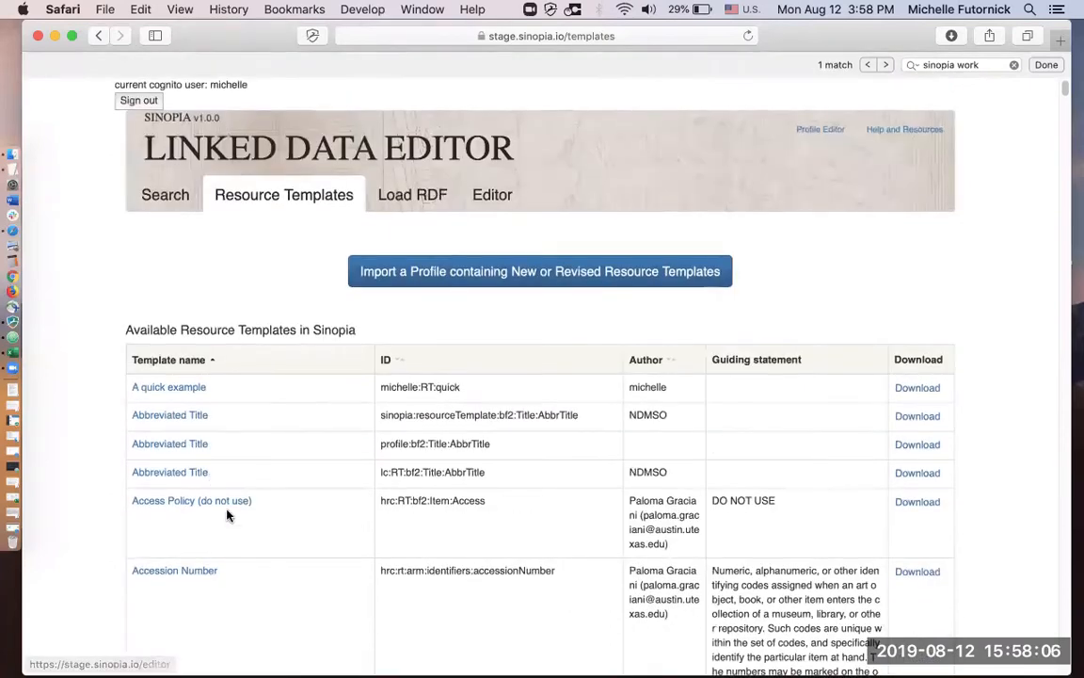
# Sort the resource templates by ID, by author, and back by template name in ascending order.
pyautogui.click(400, 361)
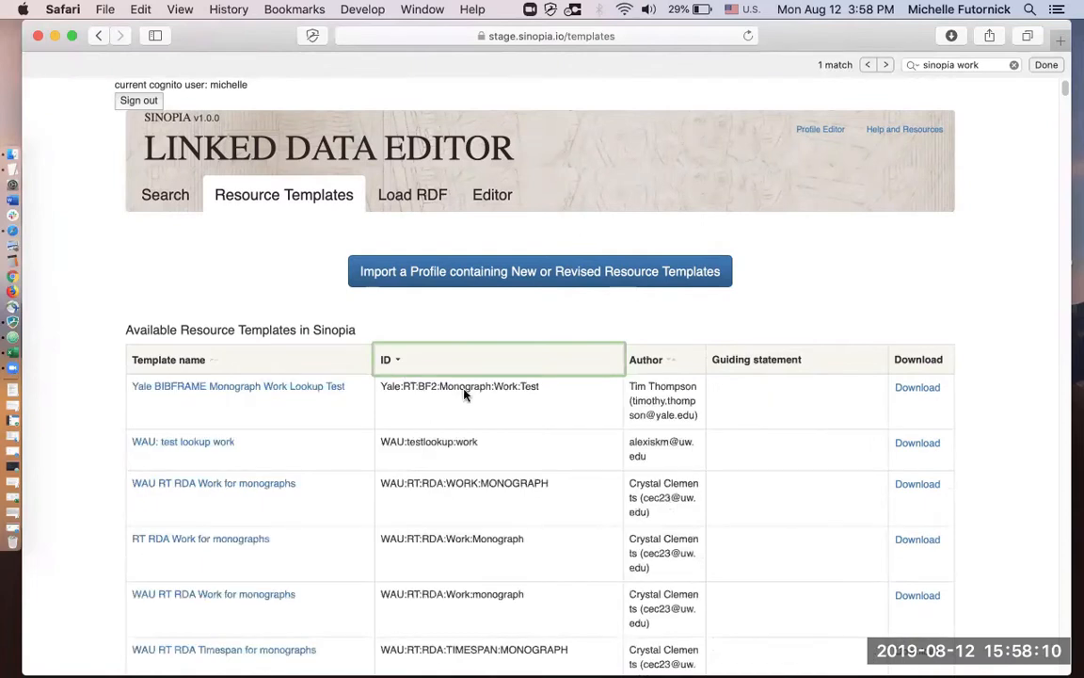
pyautogui.click(674, 363)
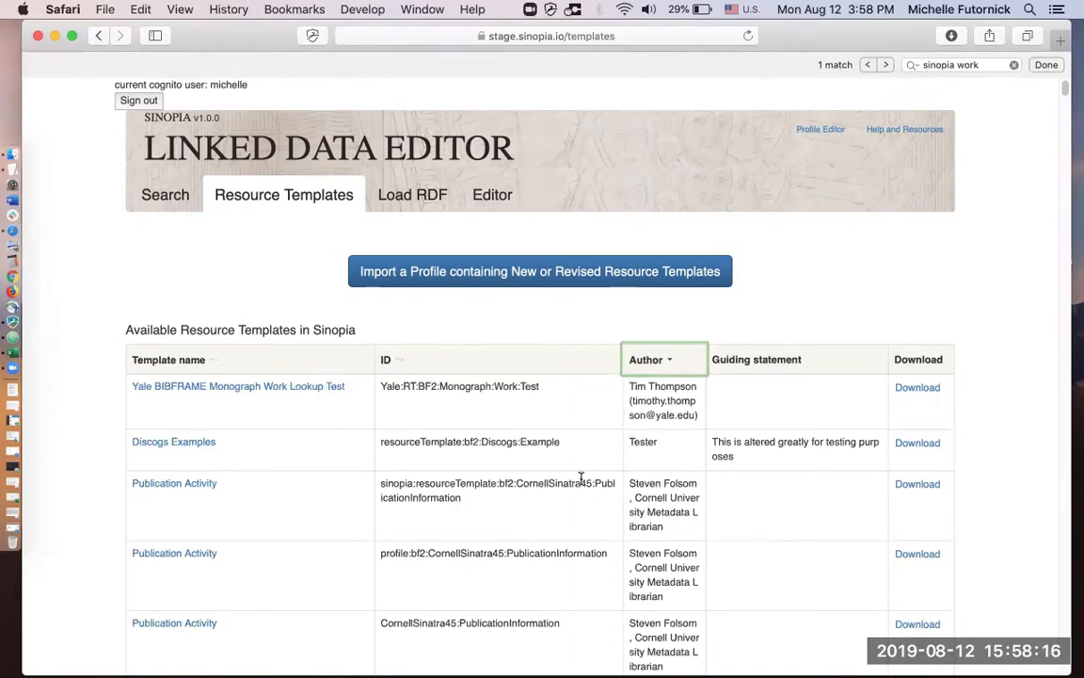
pyautogui.scroll(-2, 621, 423)
pyautogui.click(214, 294)
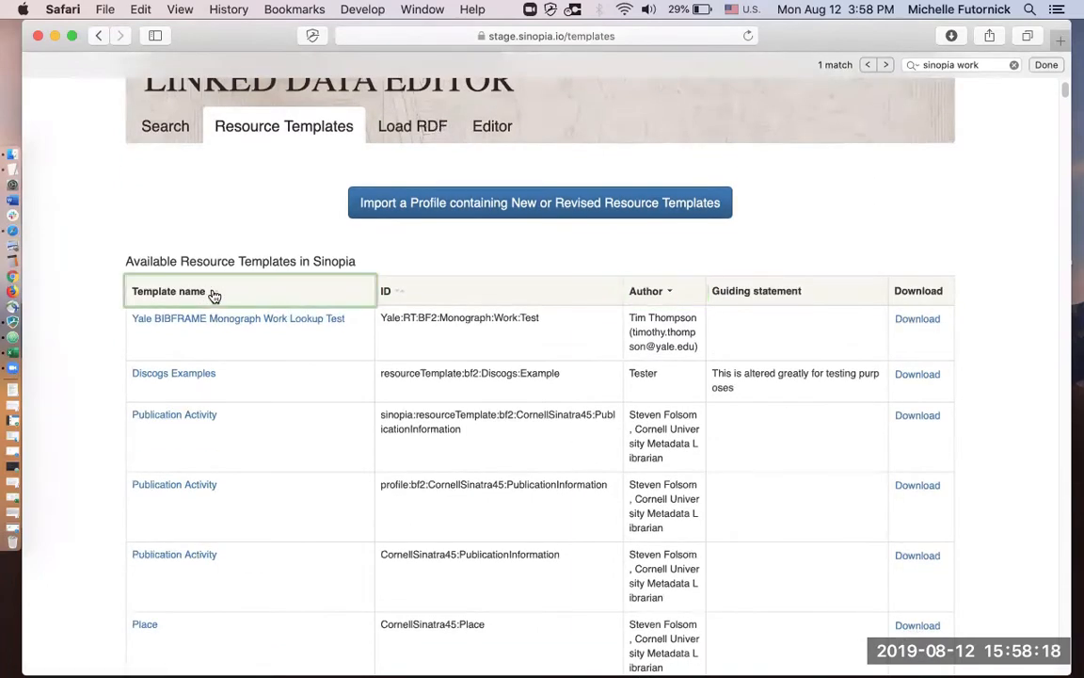
pyautogui.click(213, 293)
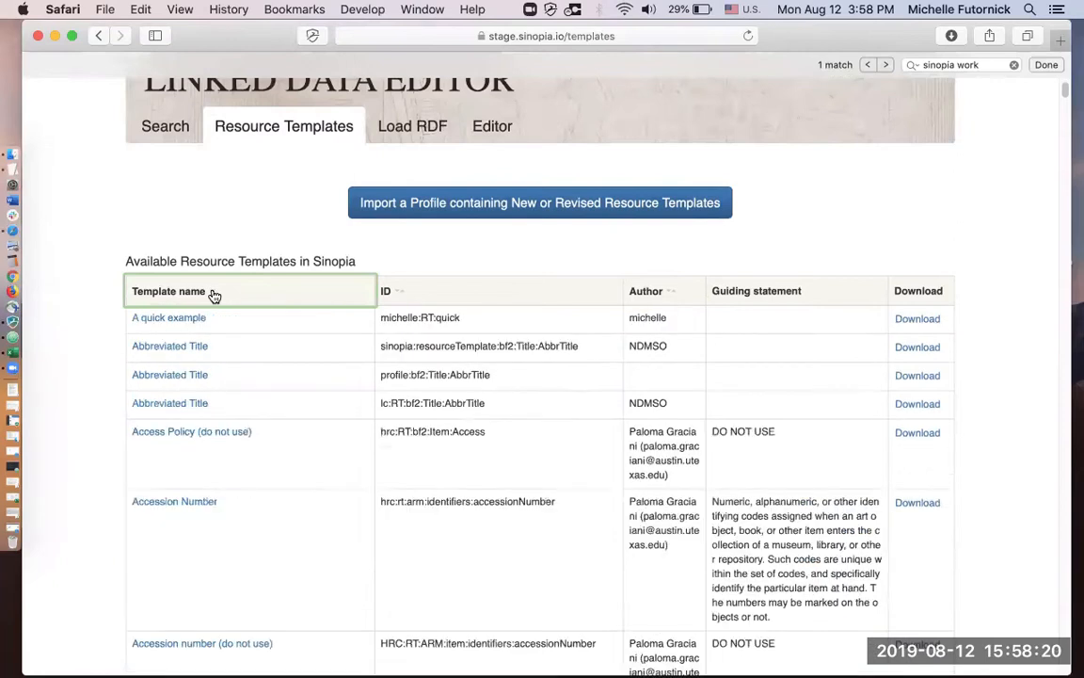
pyautogui.scroll(2, 220, 416)
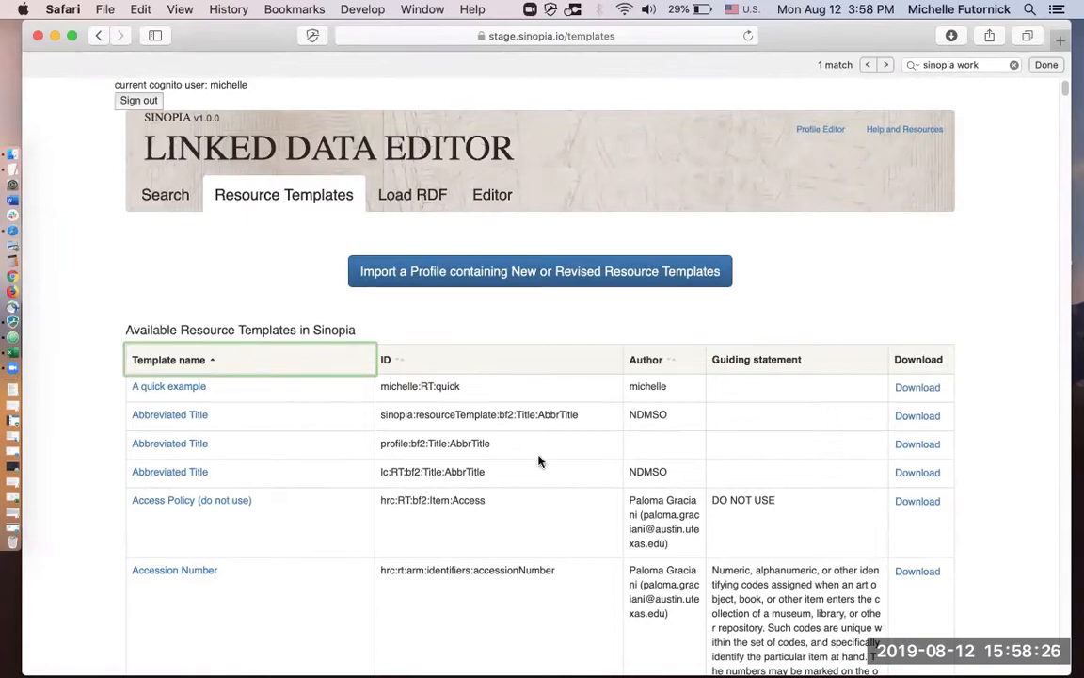
# Import the profile file Test Profile.json from the Desktop and check the import message.
pyautogui.click(551, 273)
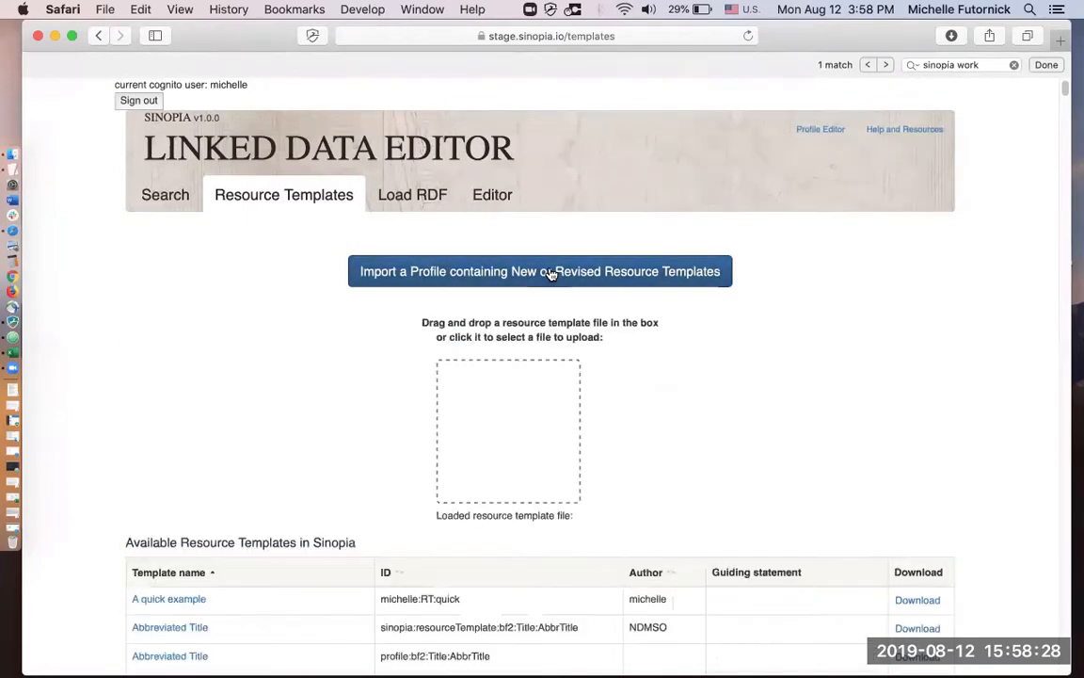
pyautogui.click(523, 451)
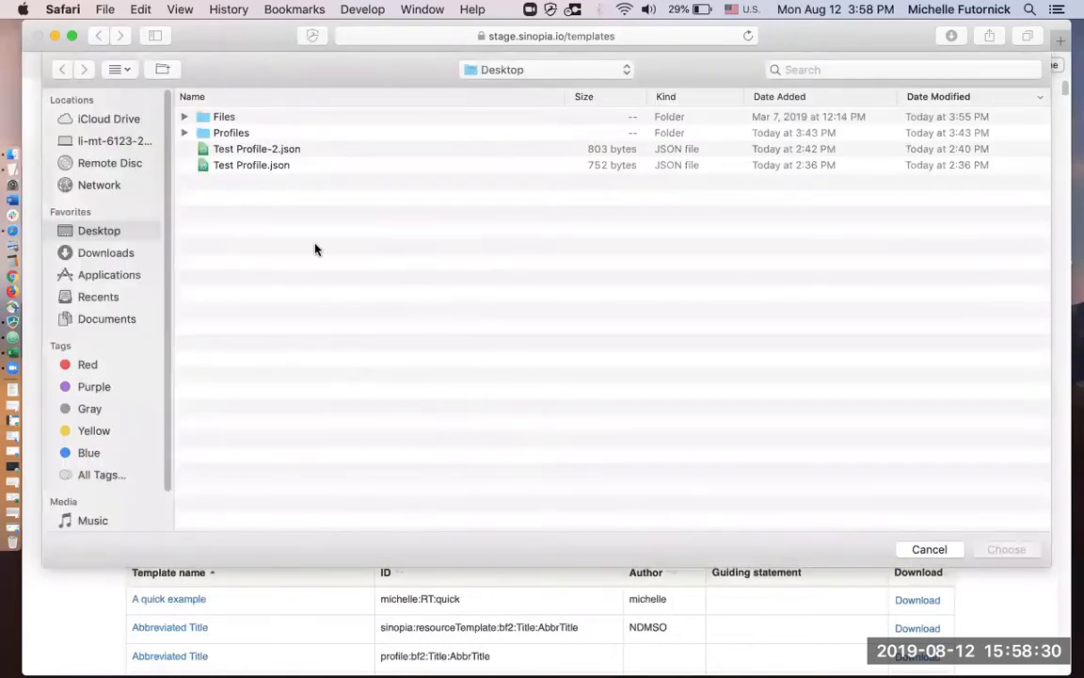
pyautogui.doubleClick(273, 165)
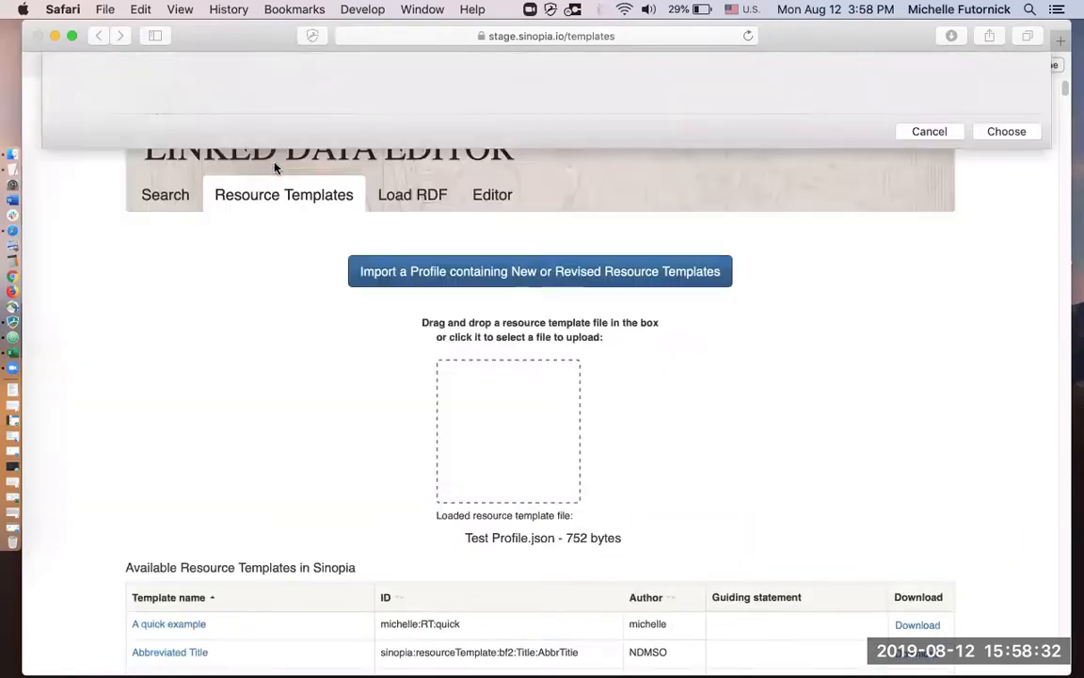
pyautogui.scroll(-4, 326, 446)
pyautogui.scroll(-2, 365, 409)
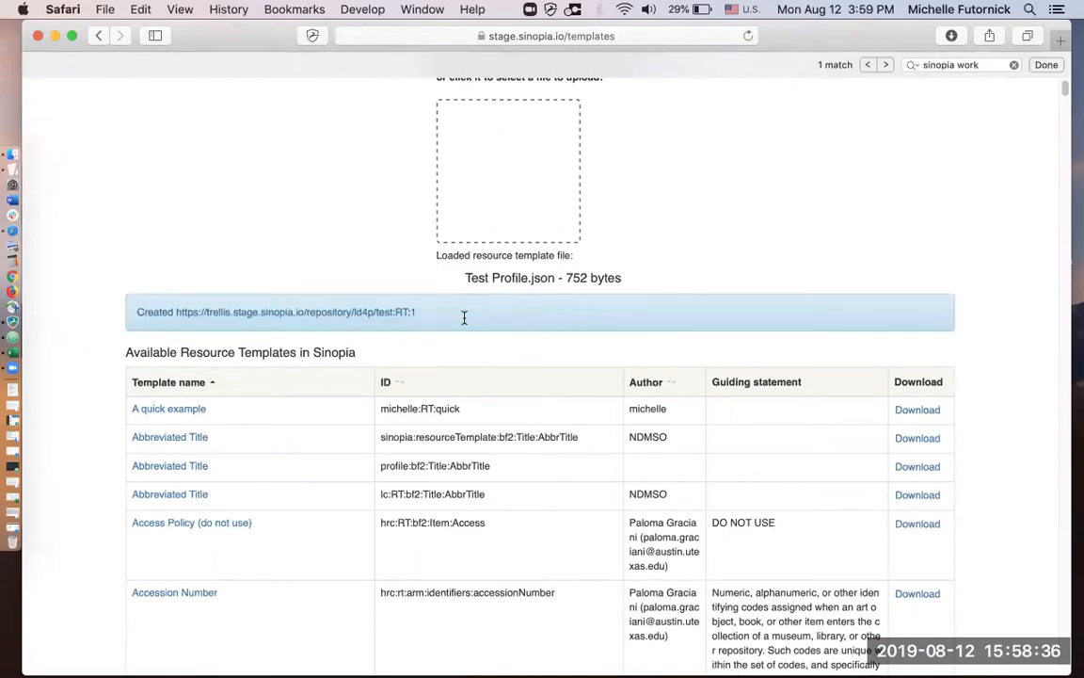
# Search the page for "profile test" to locate the newly imported resource template in the list.
pyautogui.scroll(5, 464, 318)
pyautogui.scroll(-4, 464, 318)
pyautogui.press('super+f')
pyautogui.write('profile test')
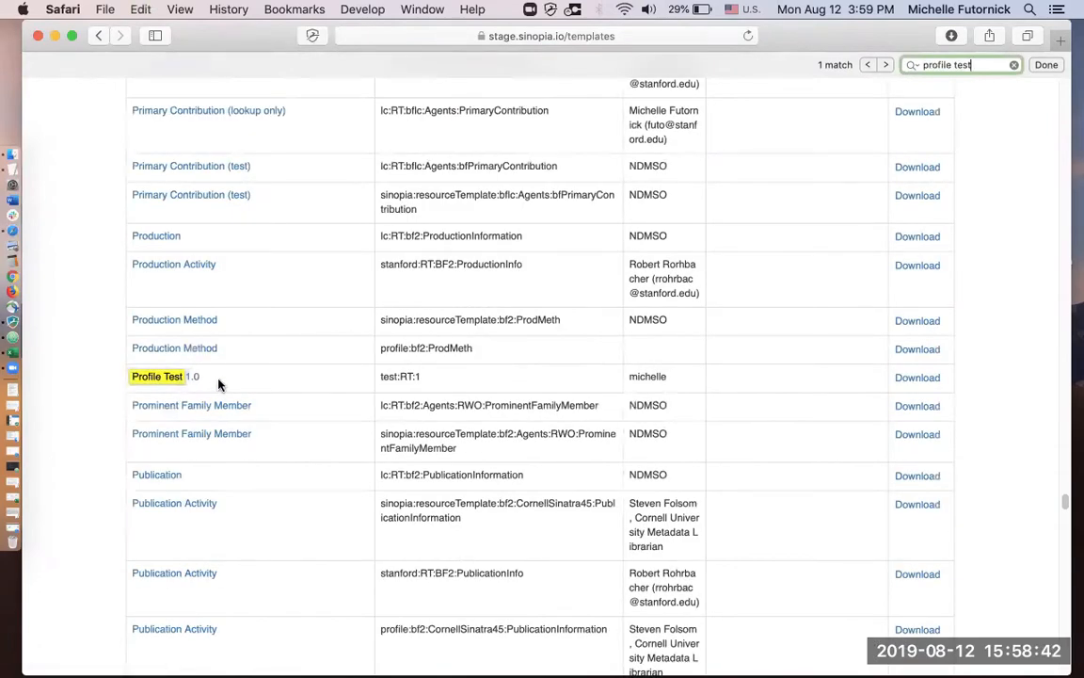
pyautogui.click(288, 385)
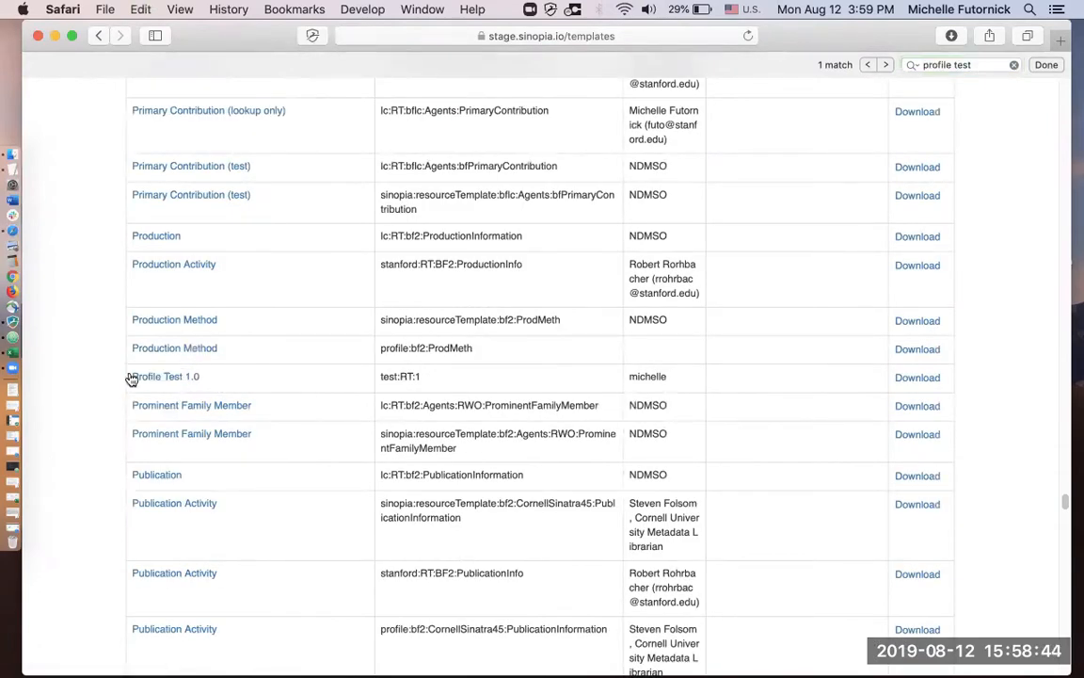
pyautogui.click(179, 382)
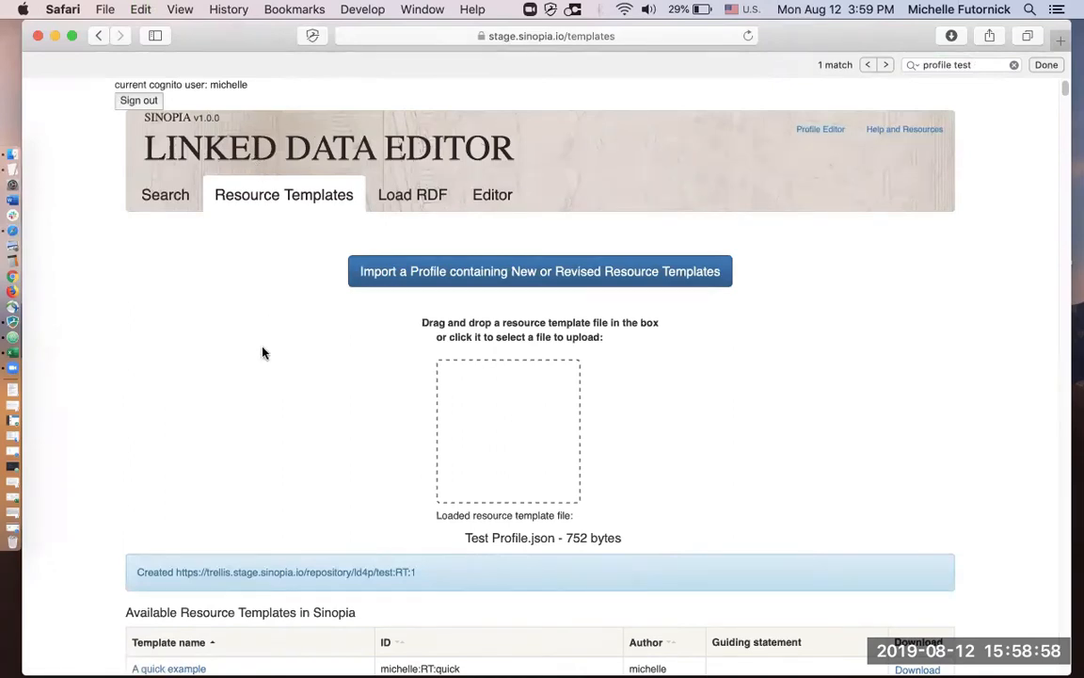
# Compare the resource ID in the import message with the ID in the Profile Test 1.0 row.
pyautogui.scroll(-3, 263, 353)
pyautogui.scroll(3, 262, 353)
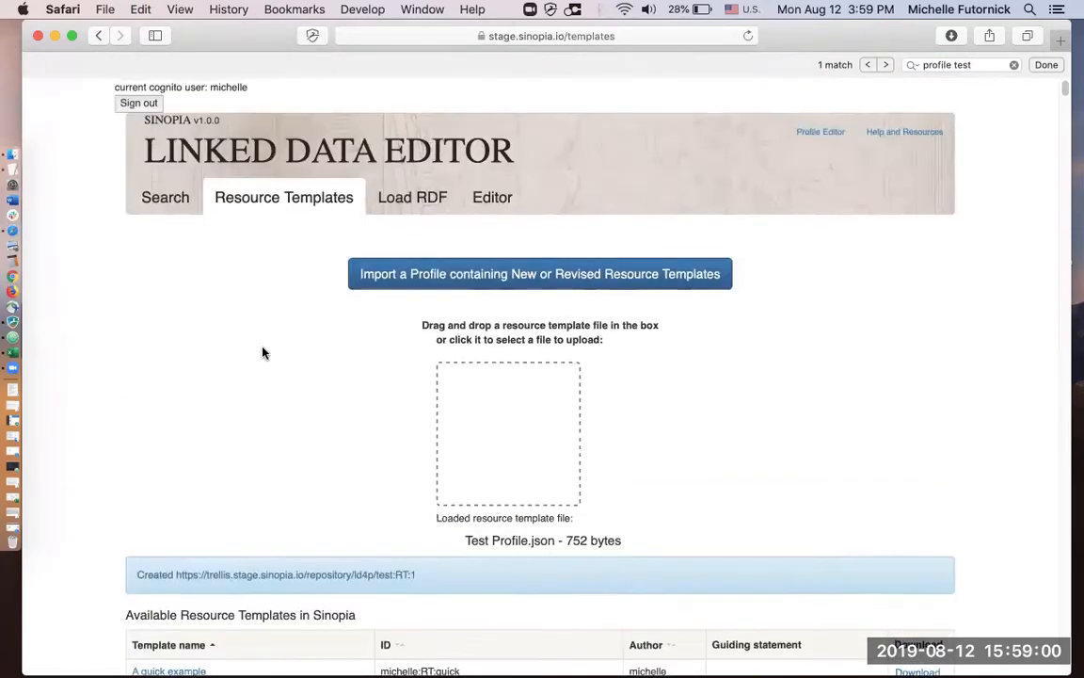
pyautogui.scroll(-5, 267, 452)
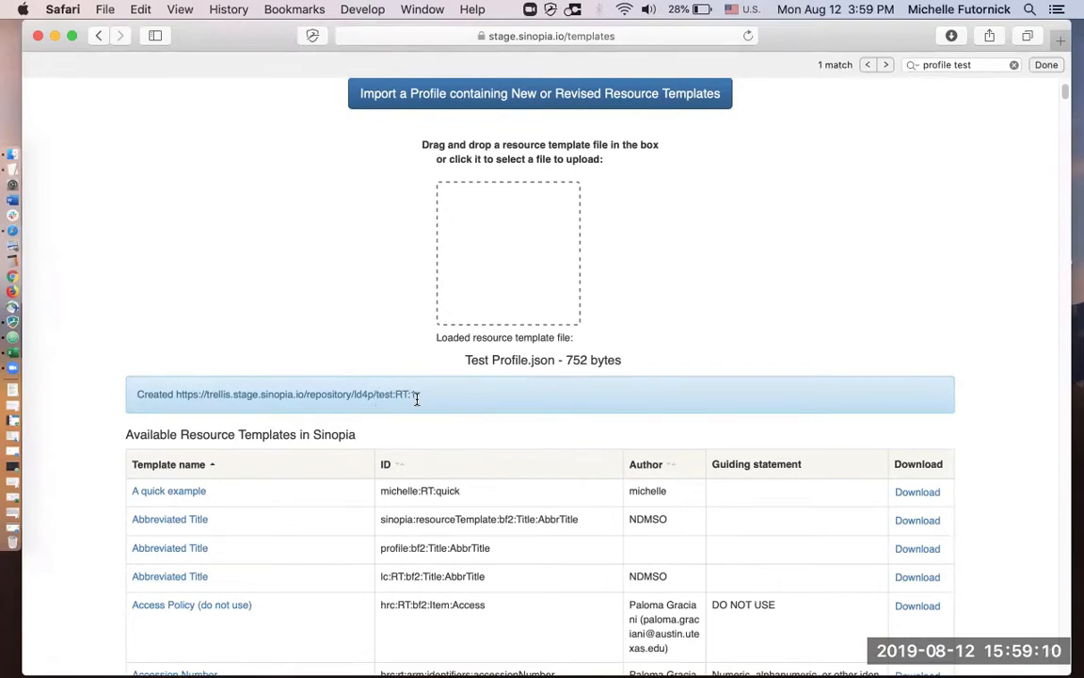
pyautogui.scroll(-1, 418, 405)
pyautogui.scroll(-1, 417, 405)
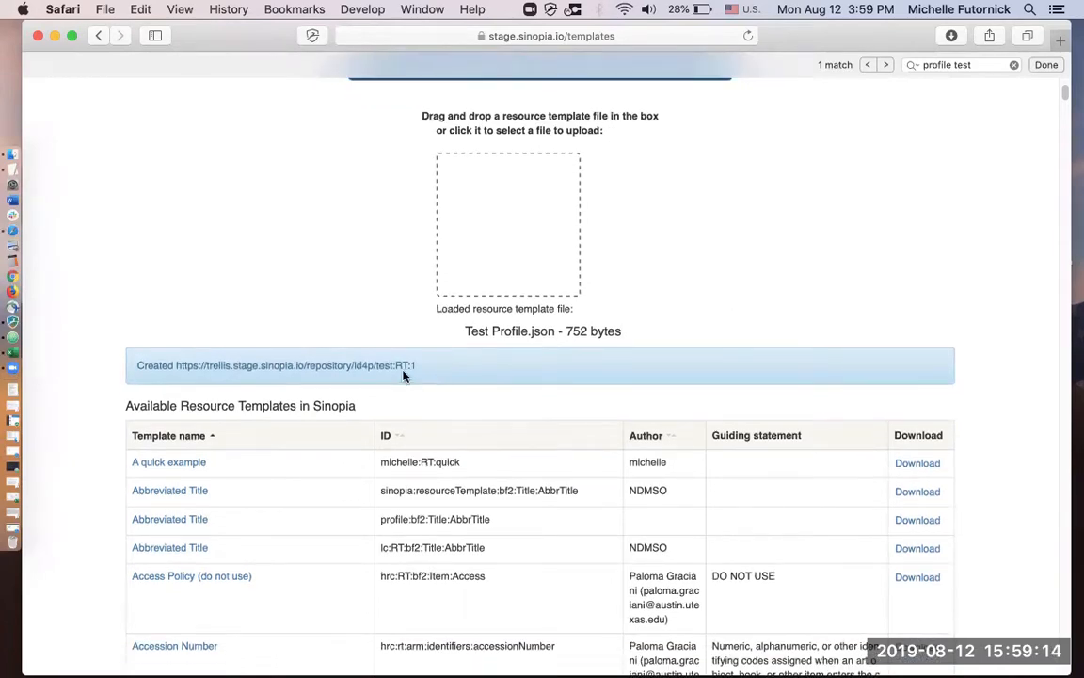
pyautogui.press('super+f')
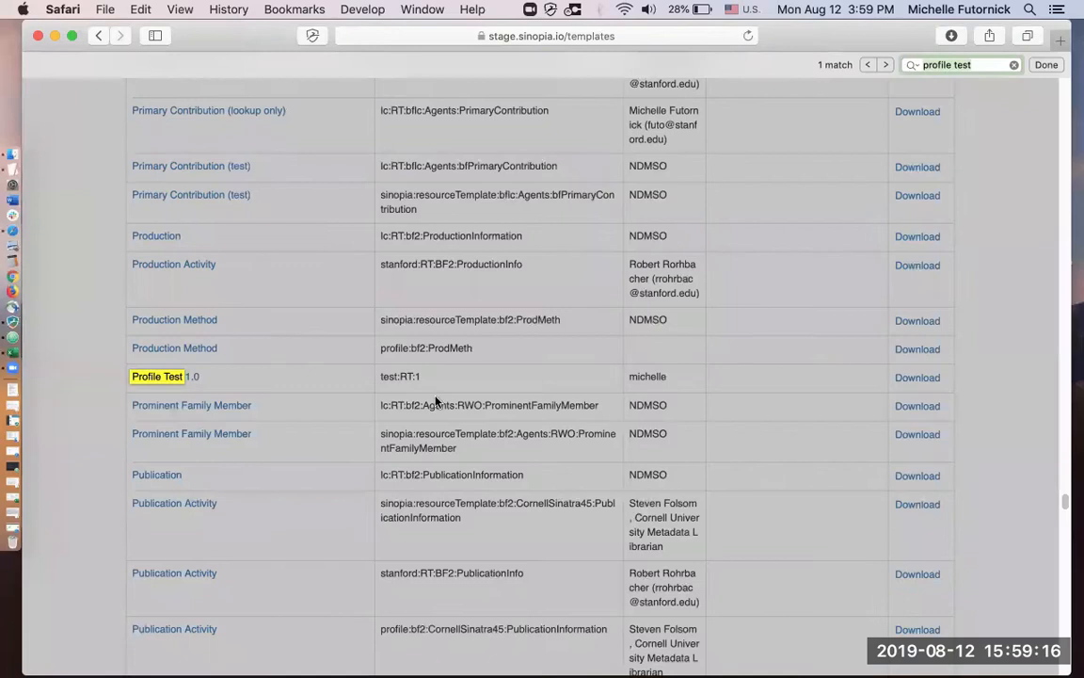
pyautogui.click(434, 391)
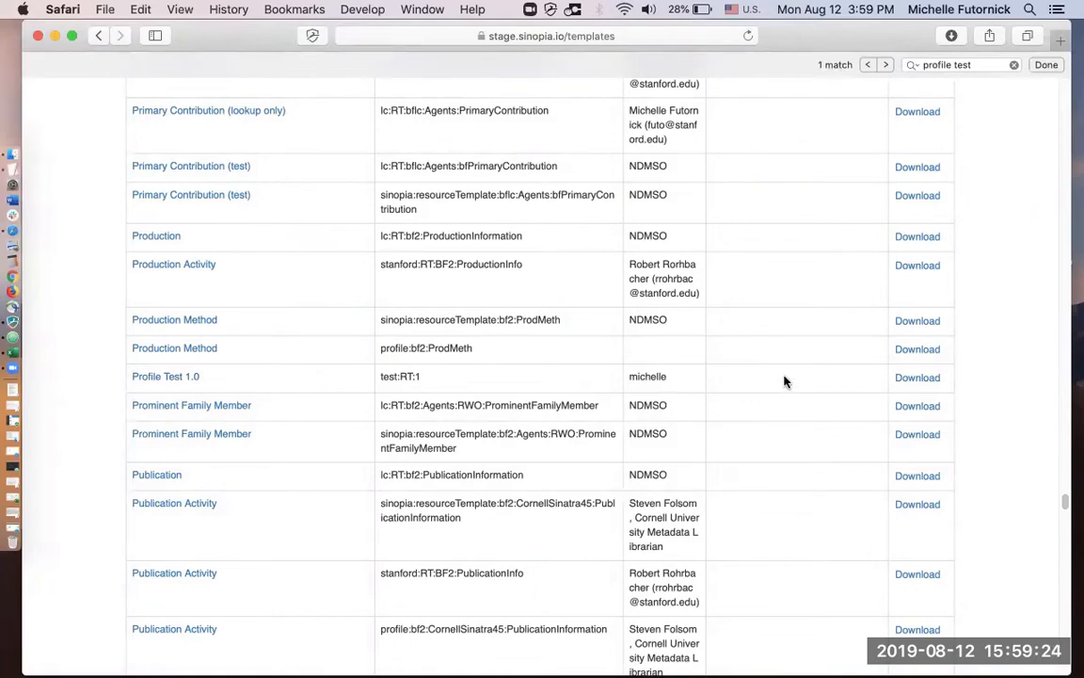
# Import the revised profile Test Profile-2.json and overwrite the existing resource template test:RT:1.
pyautogui.scroll(20, 786, 381)
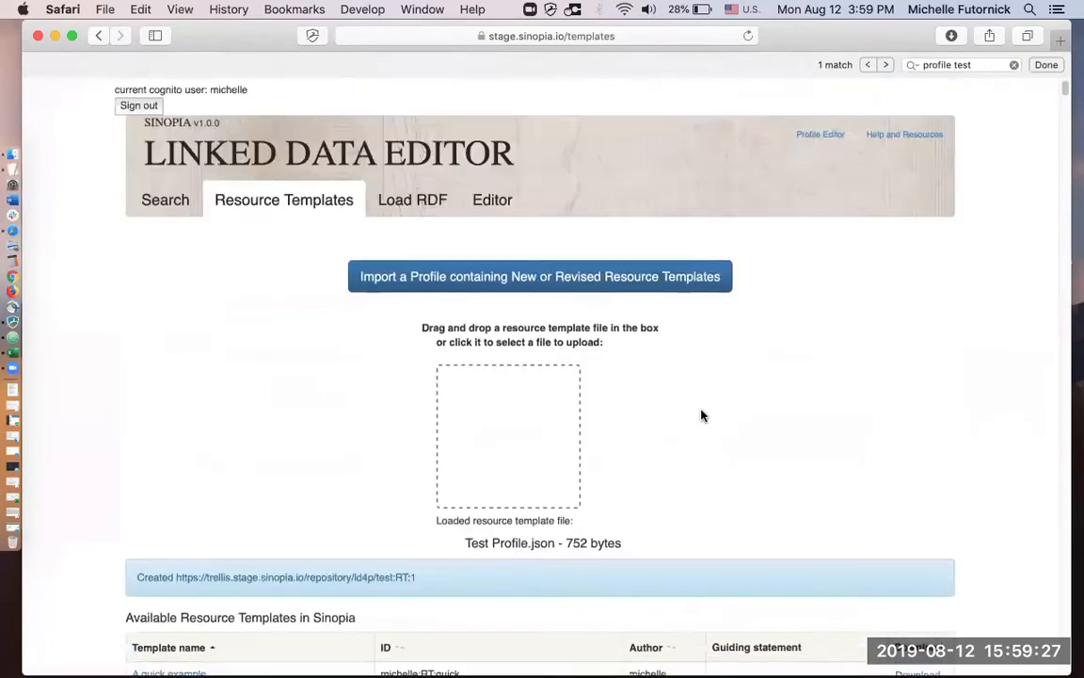
pyautogui.click(513, 431)
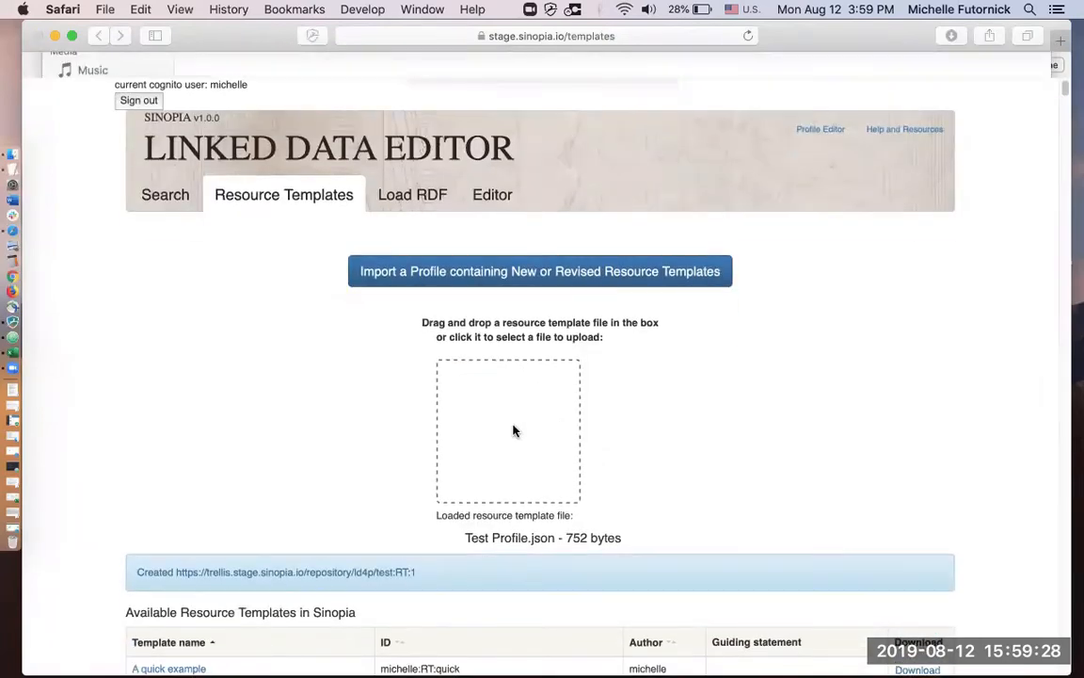
pyautogui.doubleClick(284, 149)
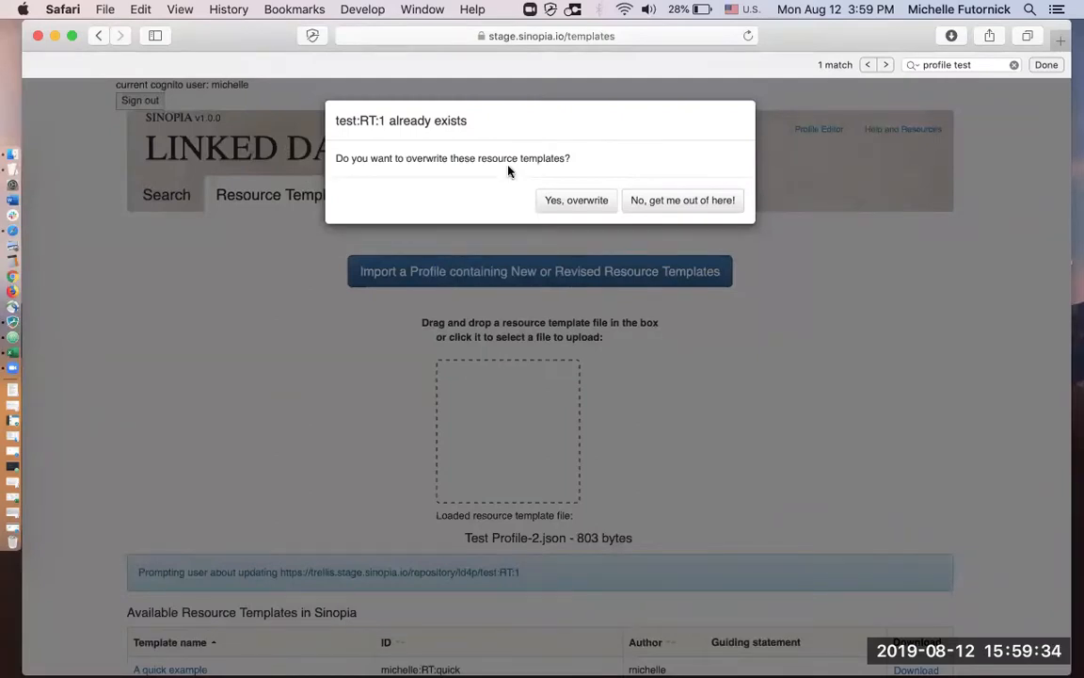
pyautogui.click(578, 201)
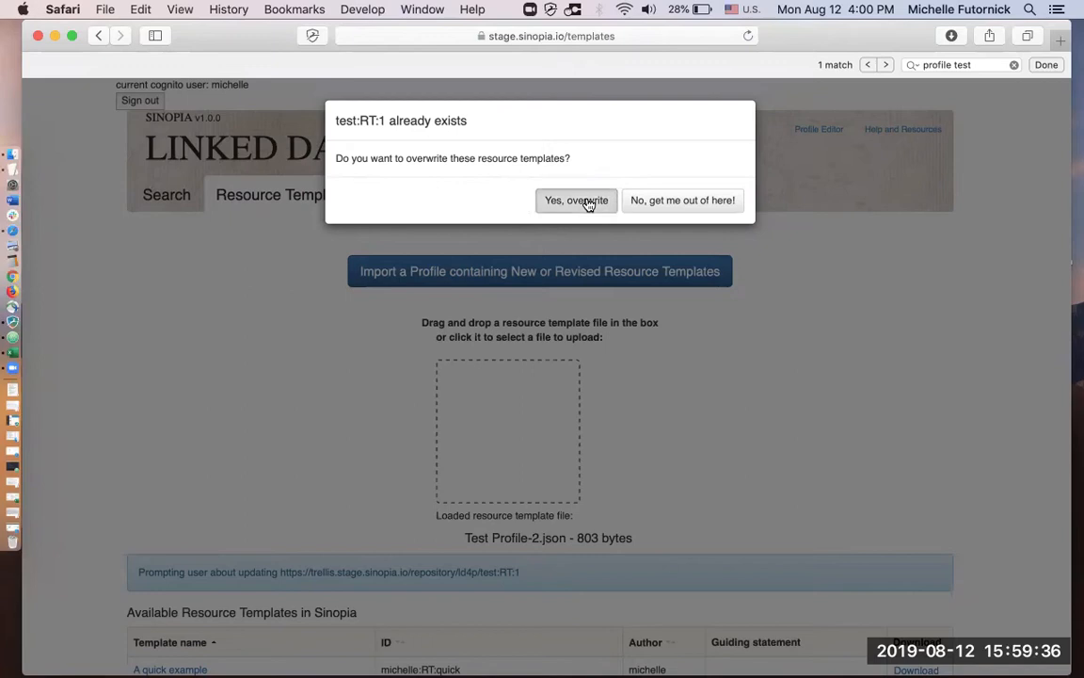
pyautogui.scroll(-6, 640, 348)
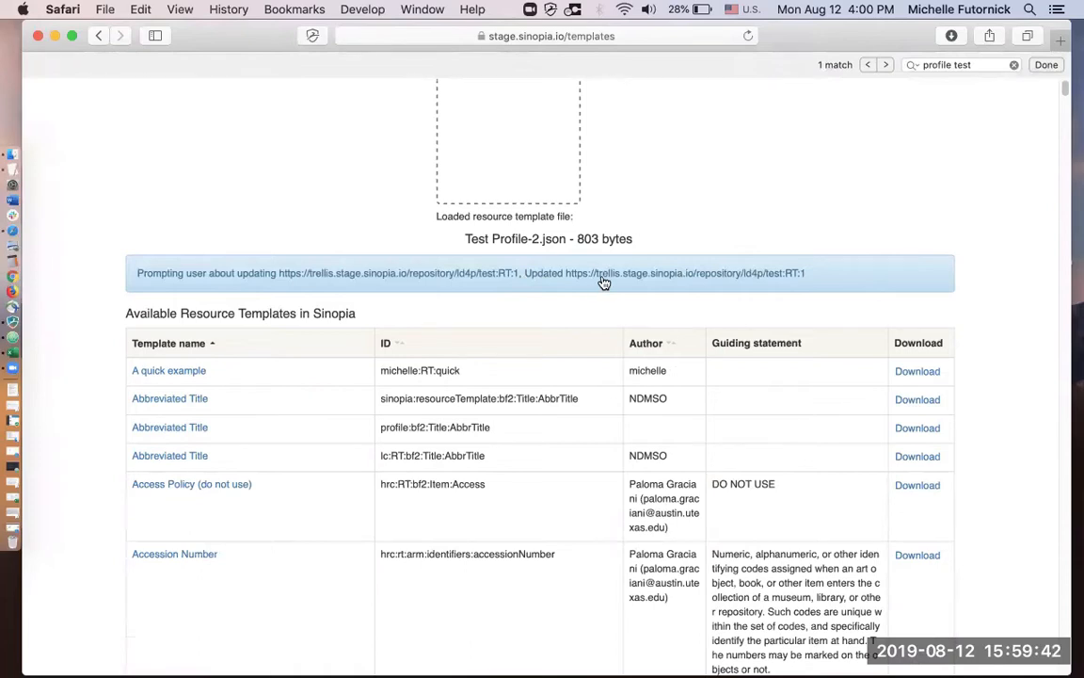
# Find "profile test" on the page again and examine the overwritten template's name and guiding statement.
pyautogui.scroll(6, 377, 438)
pyautogui.press('cmd+f')
pyautogui.press('Return')
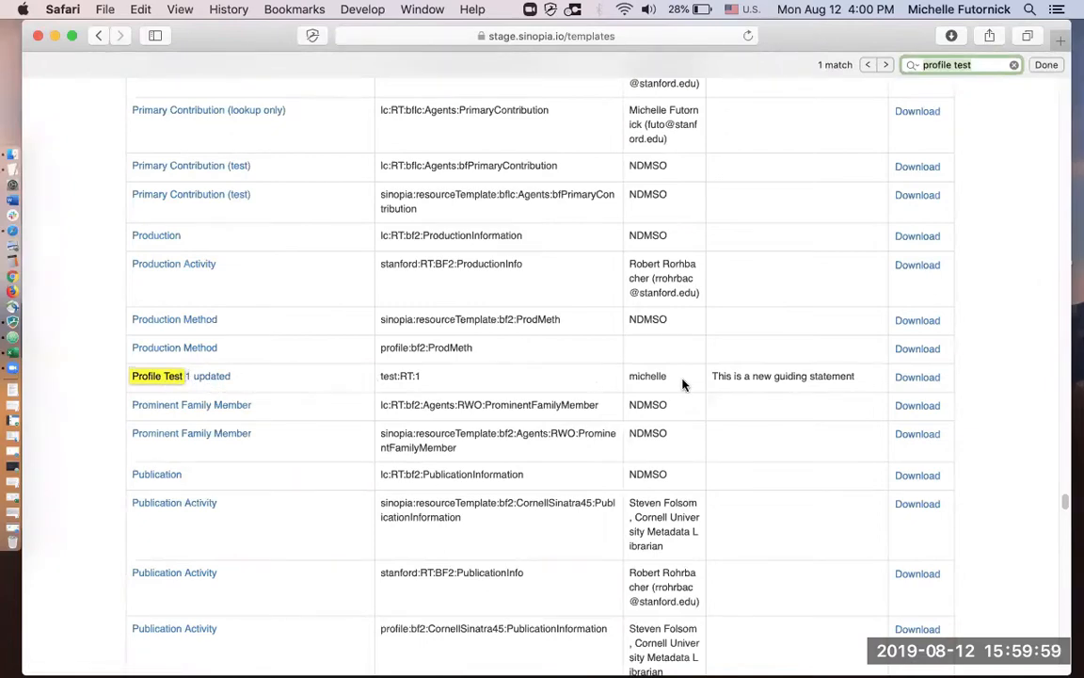
pyautogui.click(777, 377)
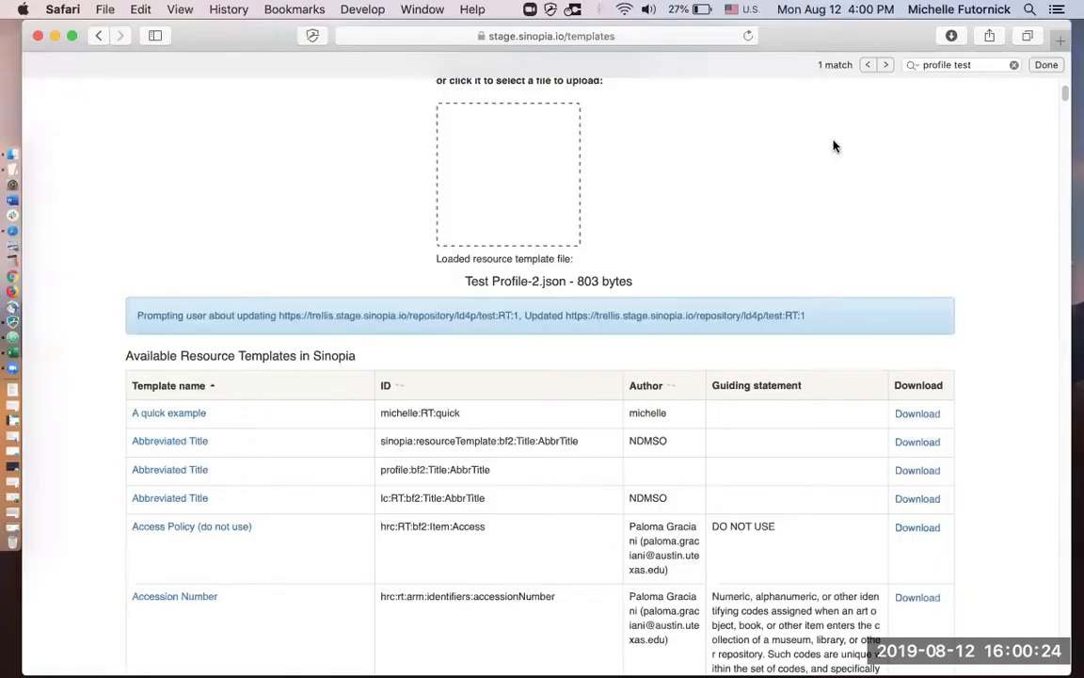
# Review the template list from its beginning, examining the IDs and the download link of each template.
pyautogui.scroll(-3, 802, 384)
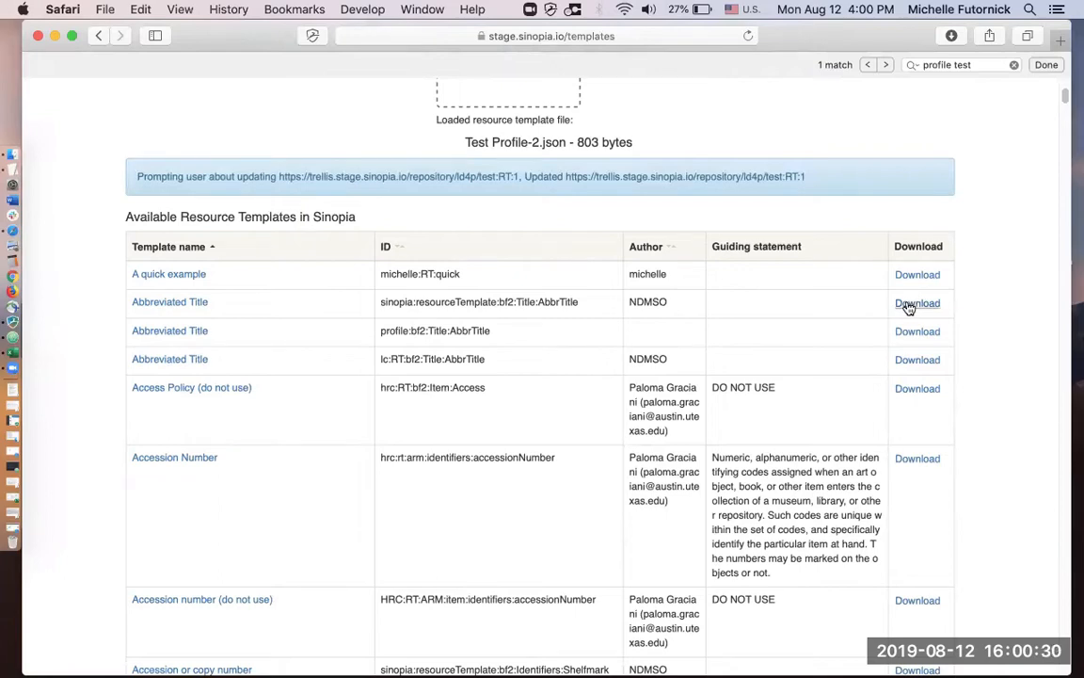
pyautogui.scroll(-3, 847, 340)
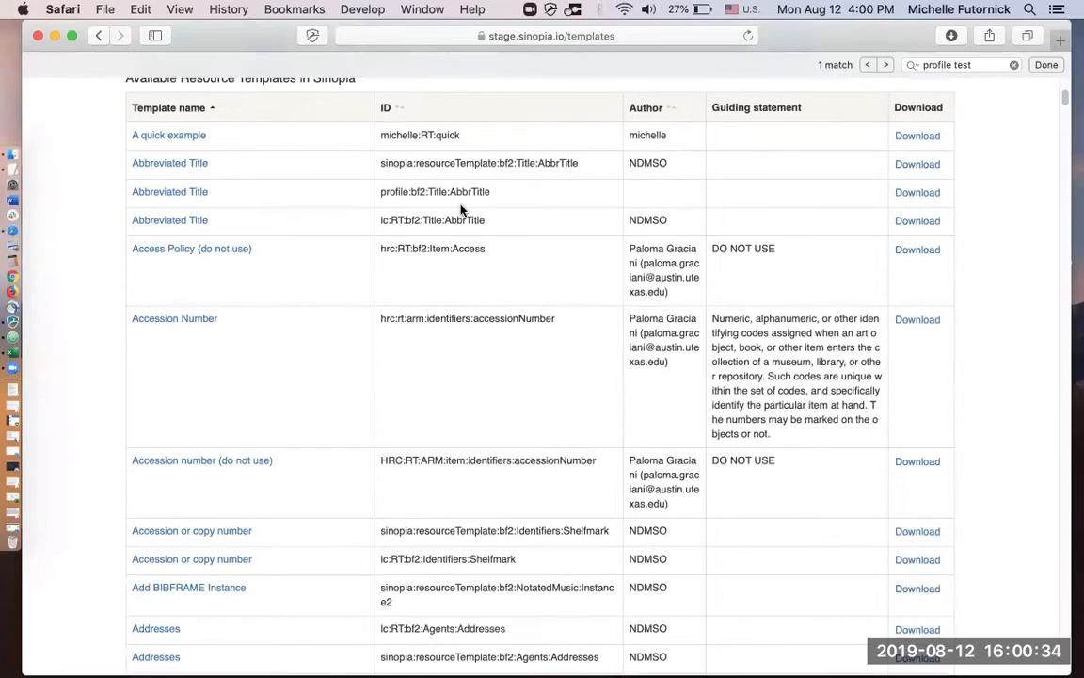
pyautogui.scroll(-1, 461, 210)
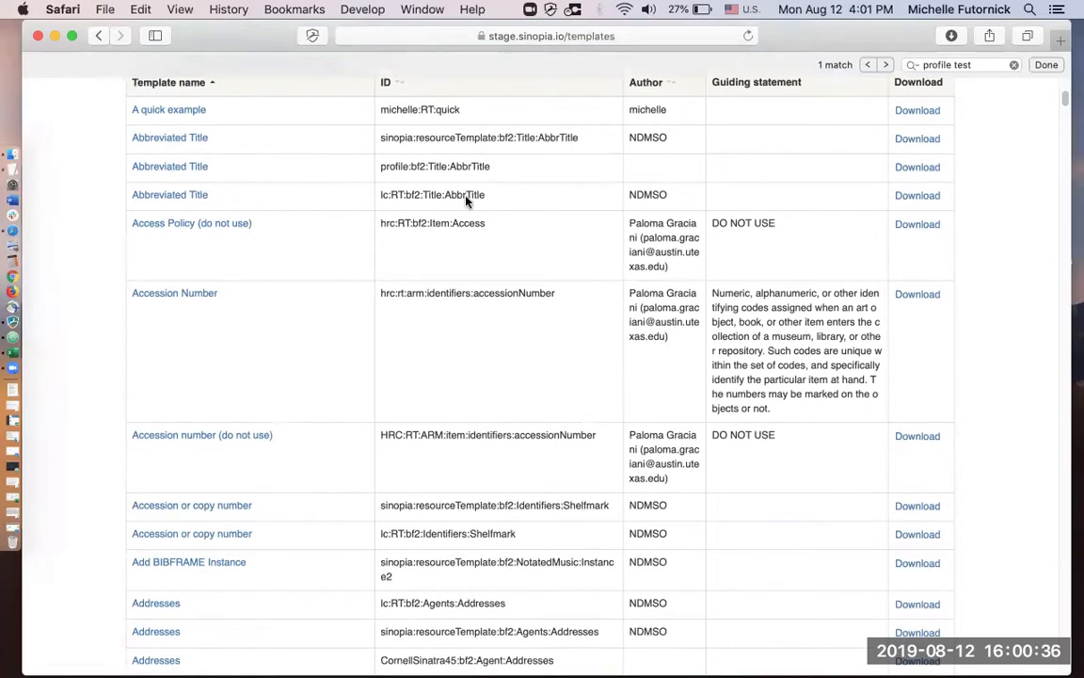
pyautogui.scroll(-4, 514, 200)
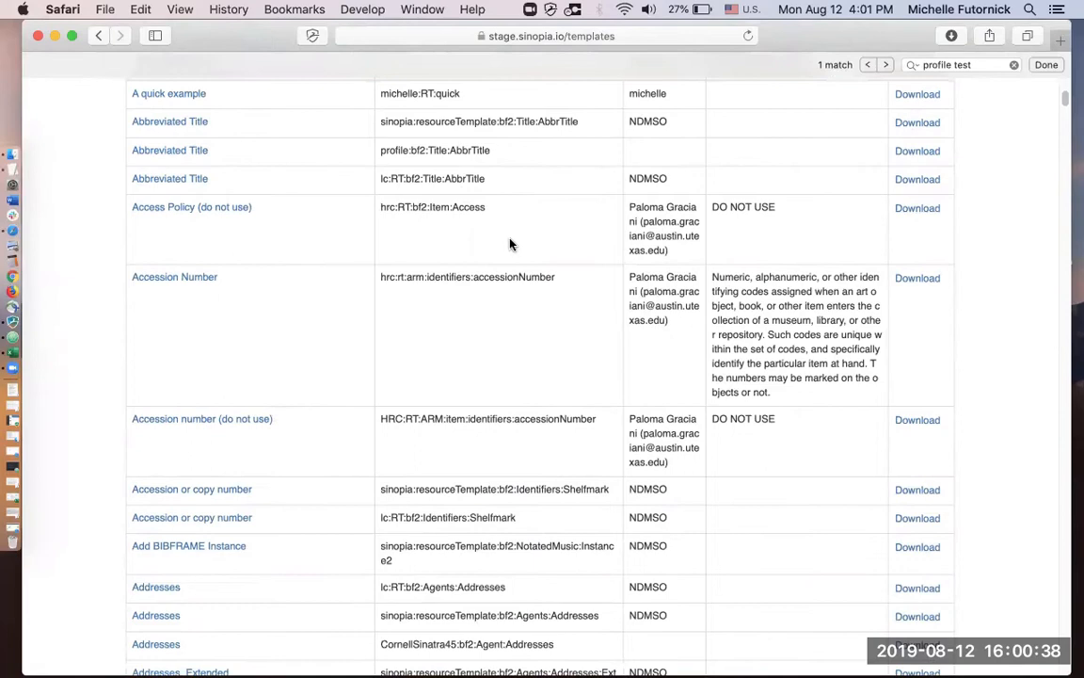
pyautogui.scroll(-1, 510, 245)
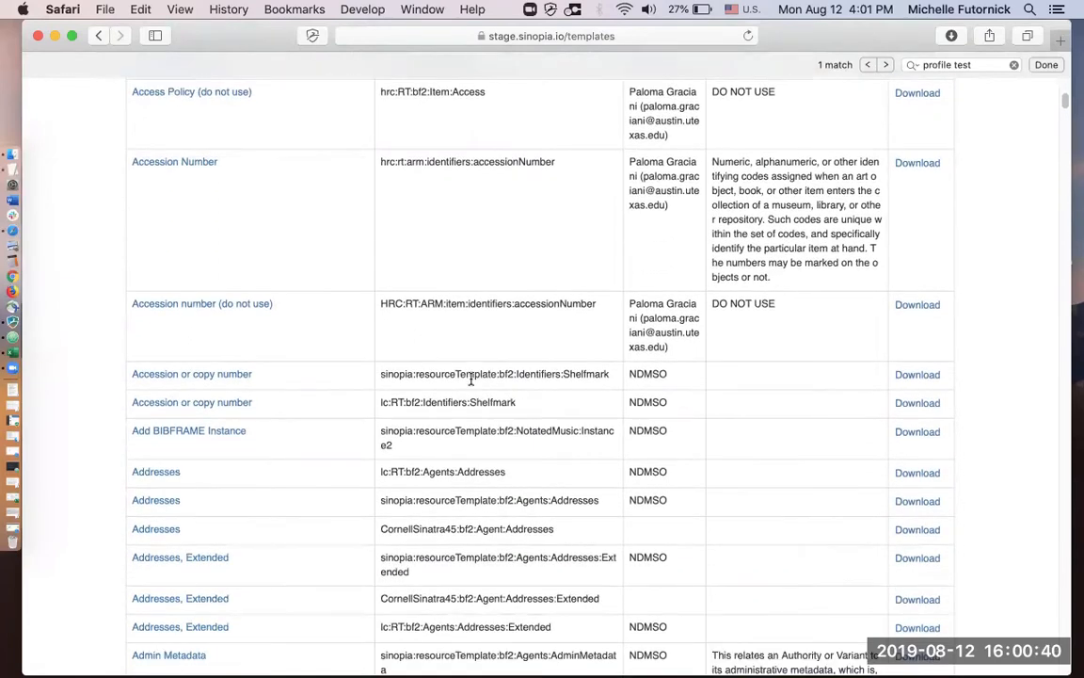
pyautogui.scroll(-6, 471, 379)
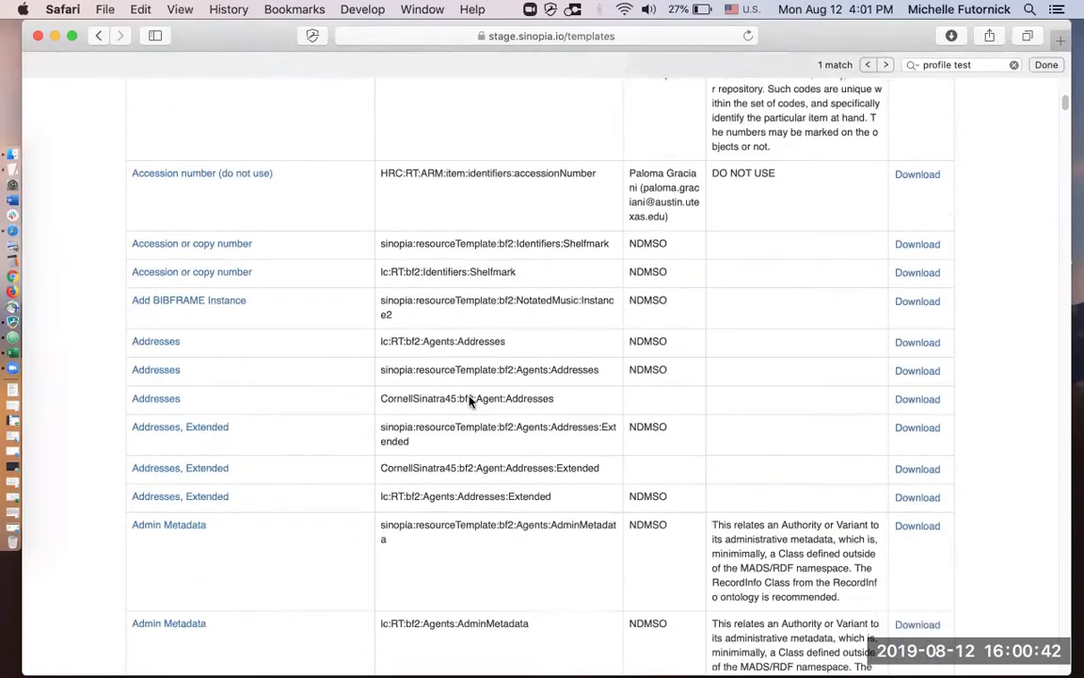
# Examine the template rows from Accession number through the Associated Locale entries, comparing their names, IDs and authors.
pyautogui.scroll(-2, 471, 401)
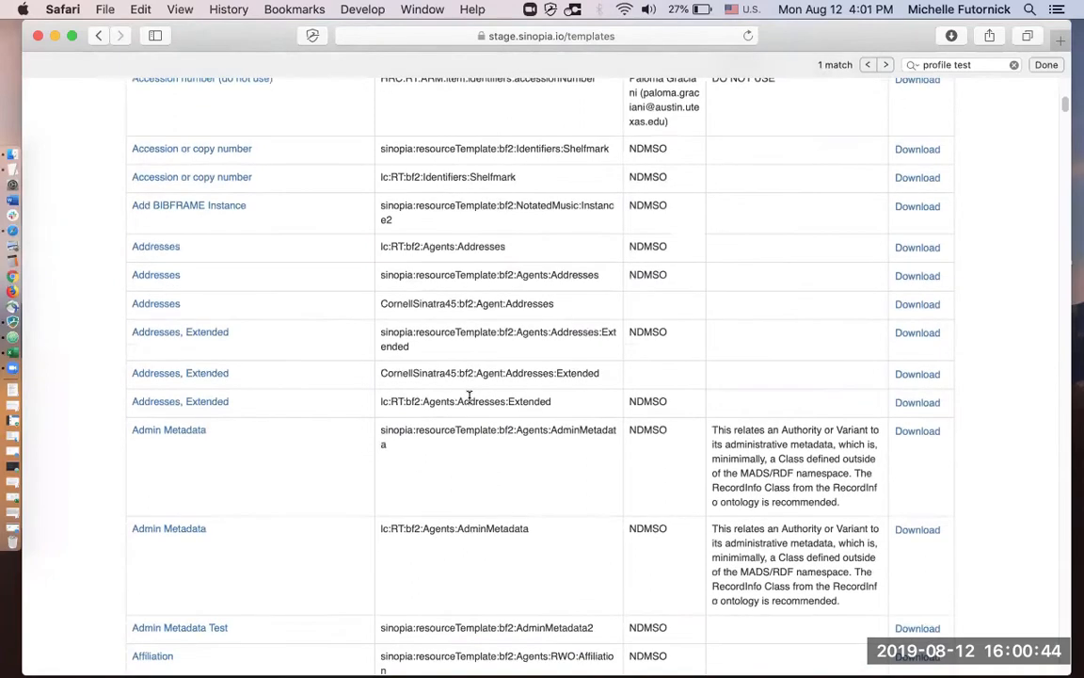
pyautogui.scroll(-2, 470, 399)
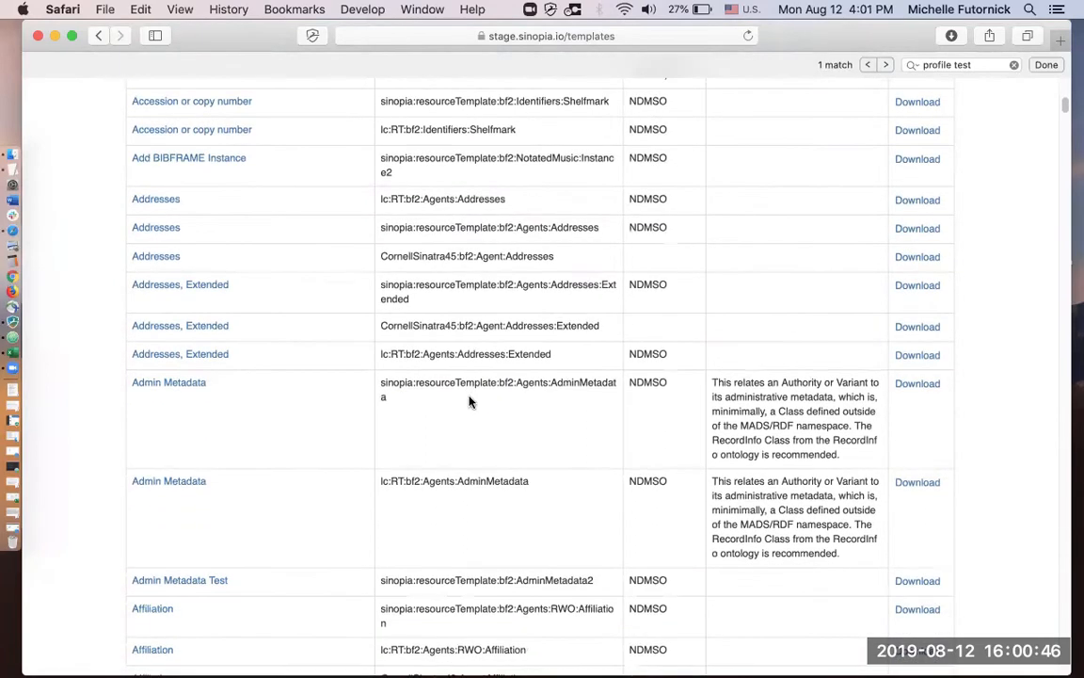
pyautogui.scroll(-3, 470, 402)
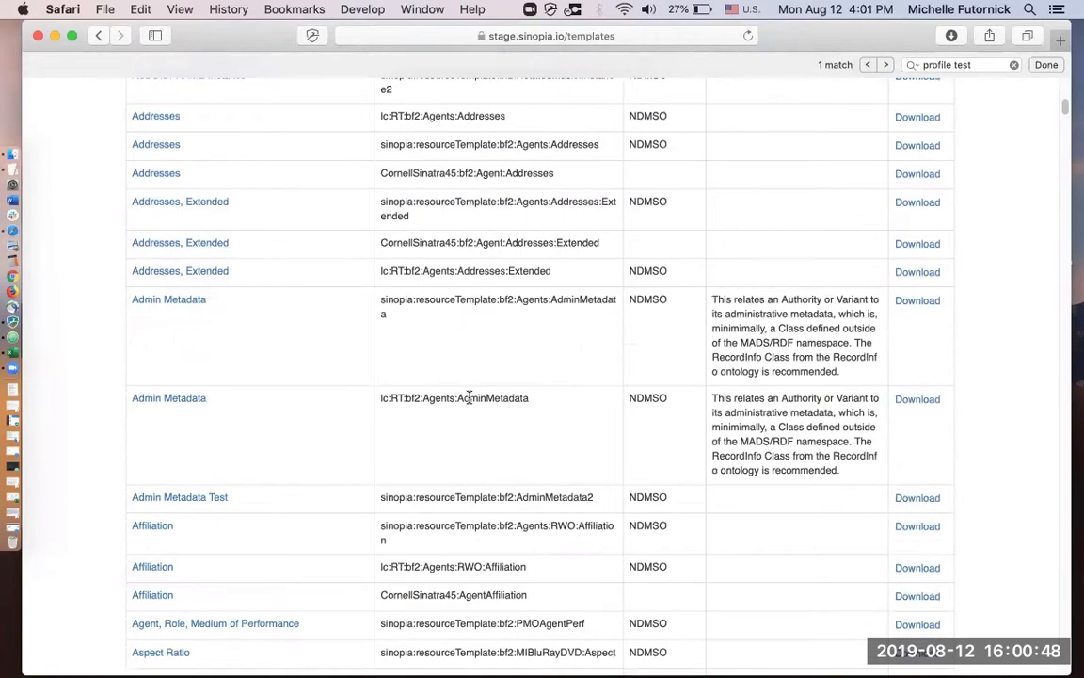
pyautogui.scroll(-1, 453, 317)
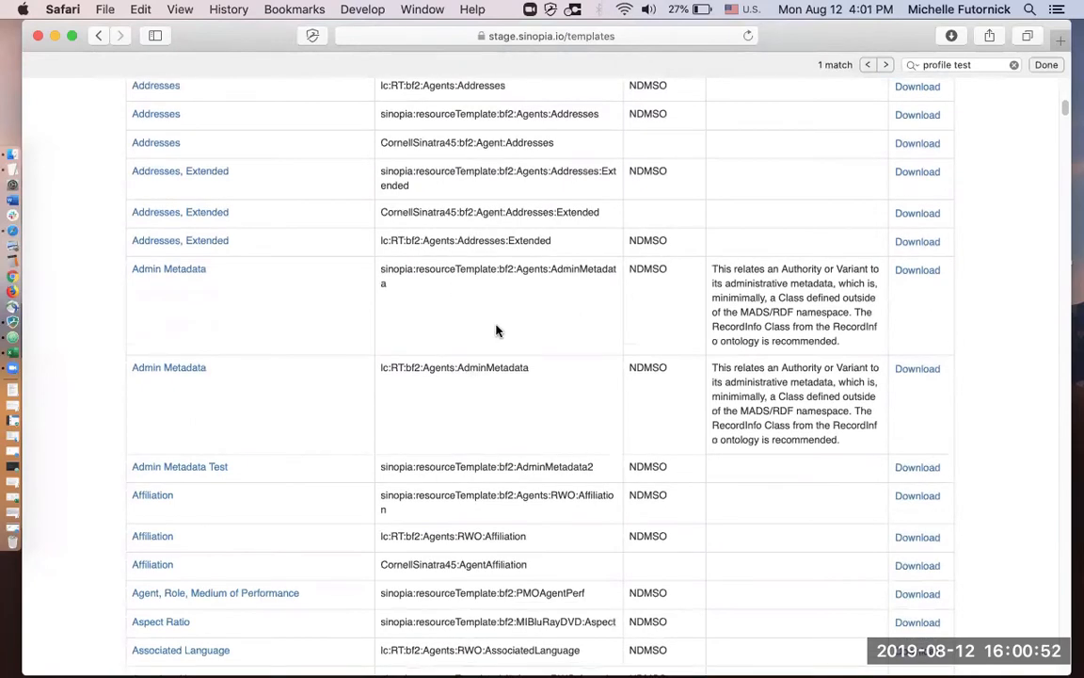
pyautogui.scroll(-2, 498, 328)
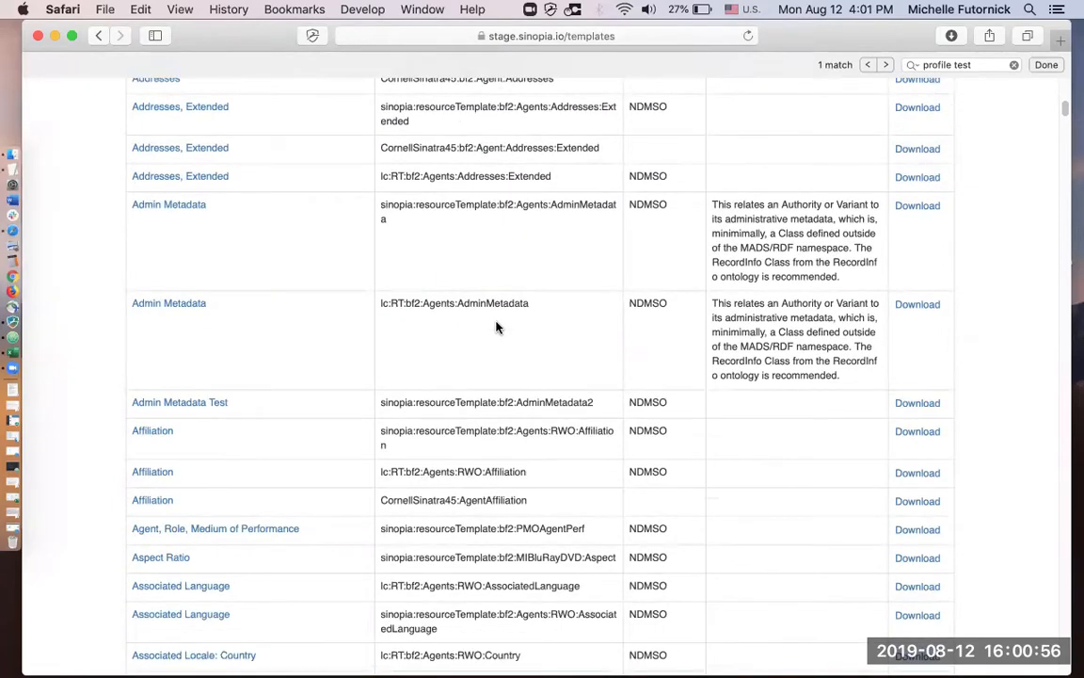
pyautogui.scroll(-2, 496, 326)
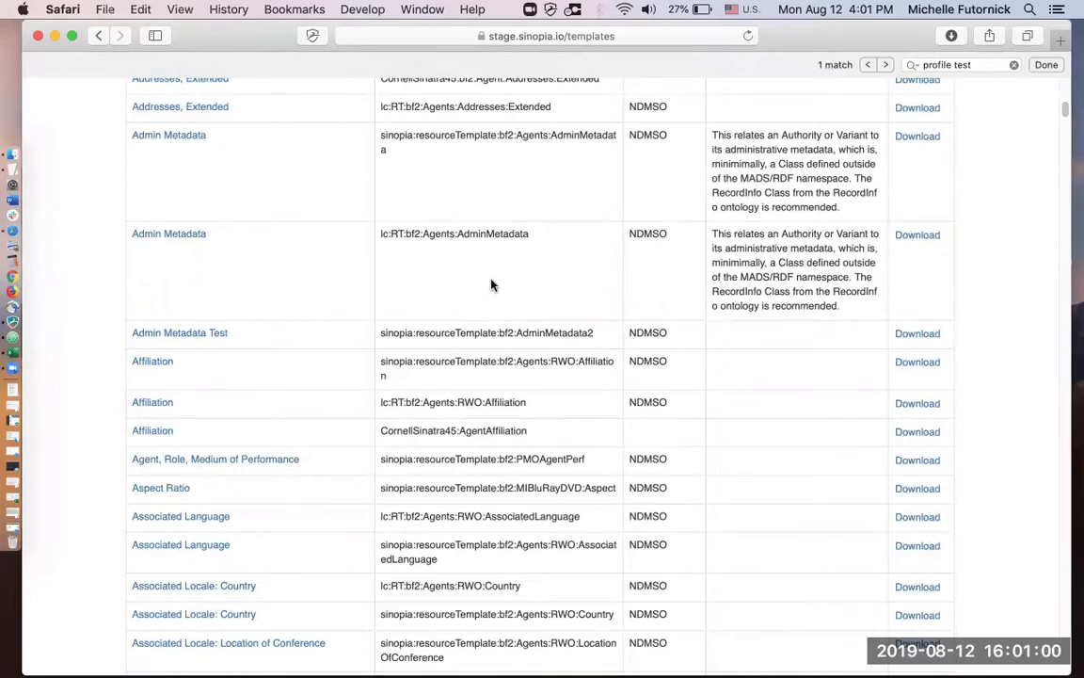
pyautogui.scroll(-1, 491, 284)
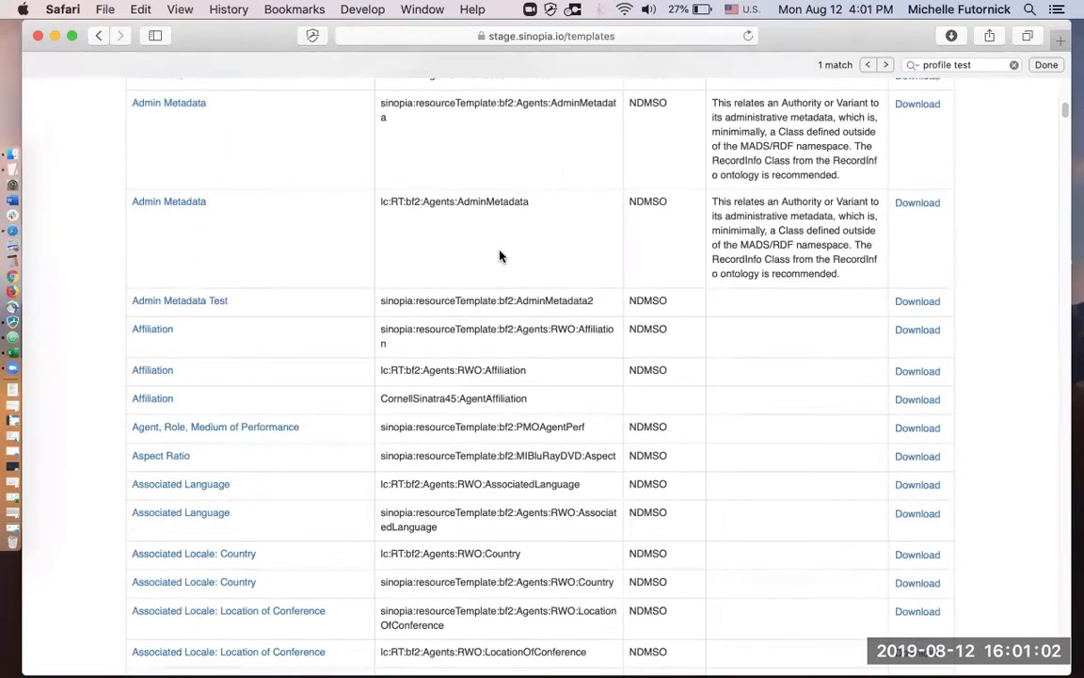
pyautogui.scroll(-4, 499, 256)
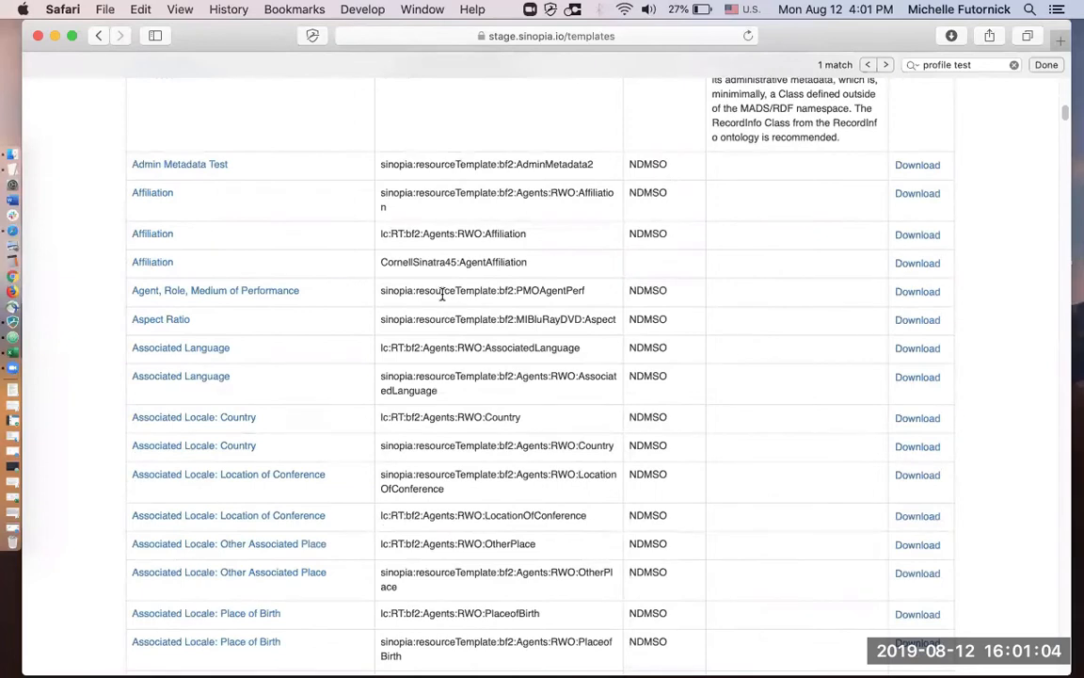
pyautogui.scroll(-1, 442, 295)
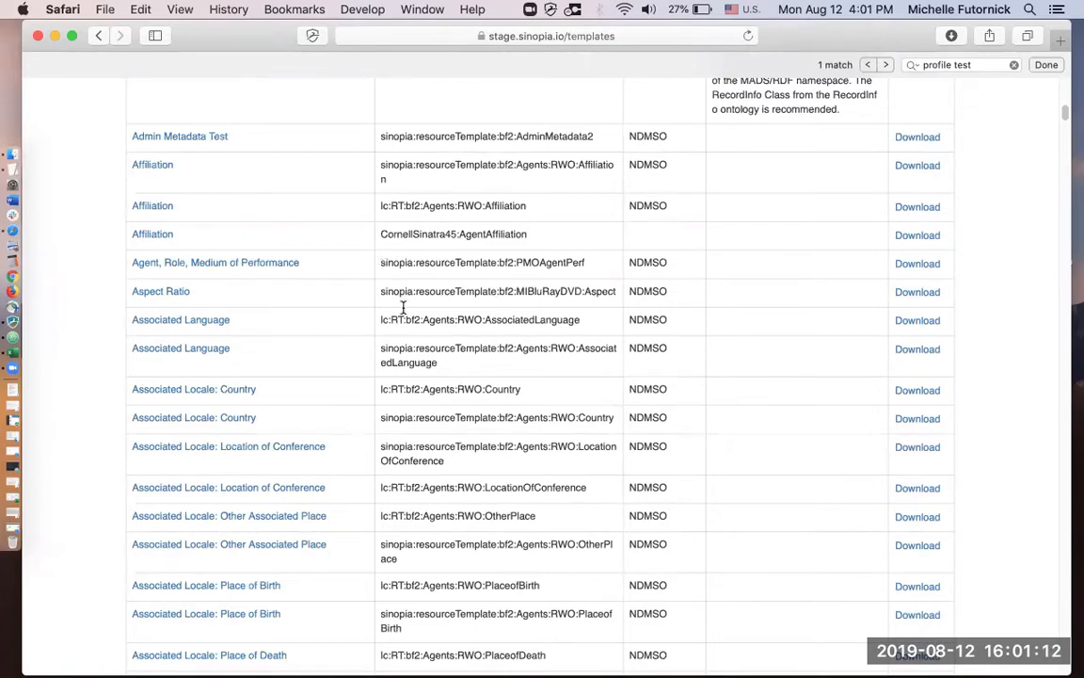
pyautogui.scroll(-3, 405, 302)
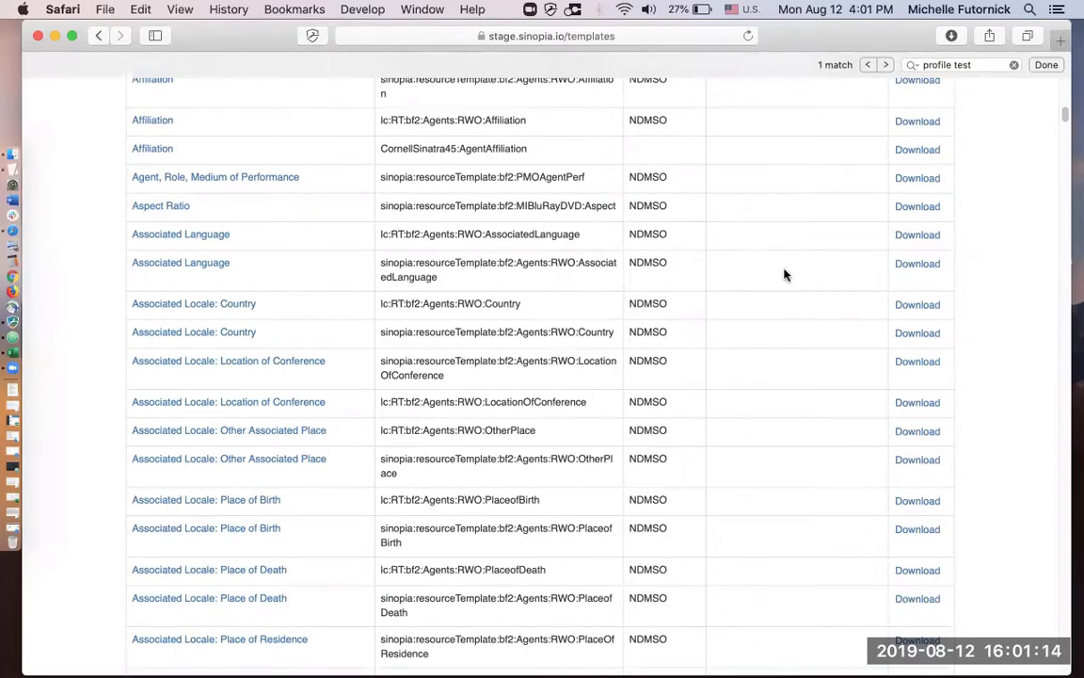
# Download the Associated Language template with ID sinopia:resourceTemplate:bf2:Agents:RWO:AssociatedLanguage and open the Profile Editor in a new tab.
pyautogui.click(921, 266)
pyautogui.scroll(15, 504, 280)
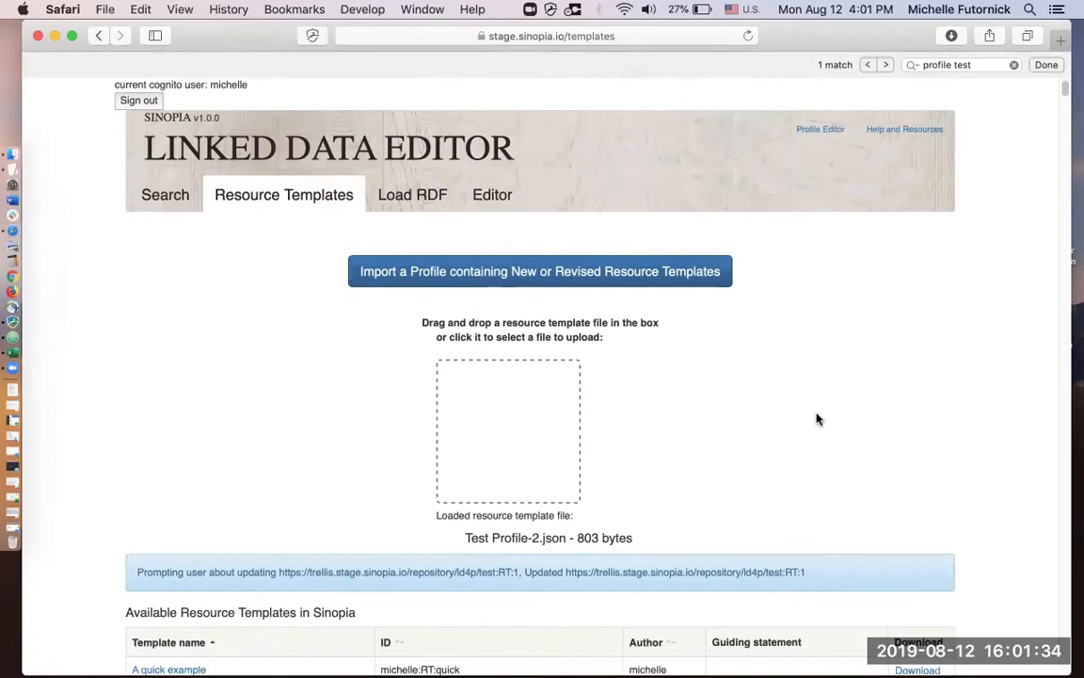
pyautogui.keyDown('super'); pyautogui.click(819, 129); pyautogui.keyUp('super')
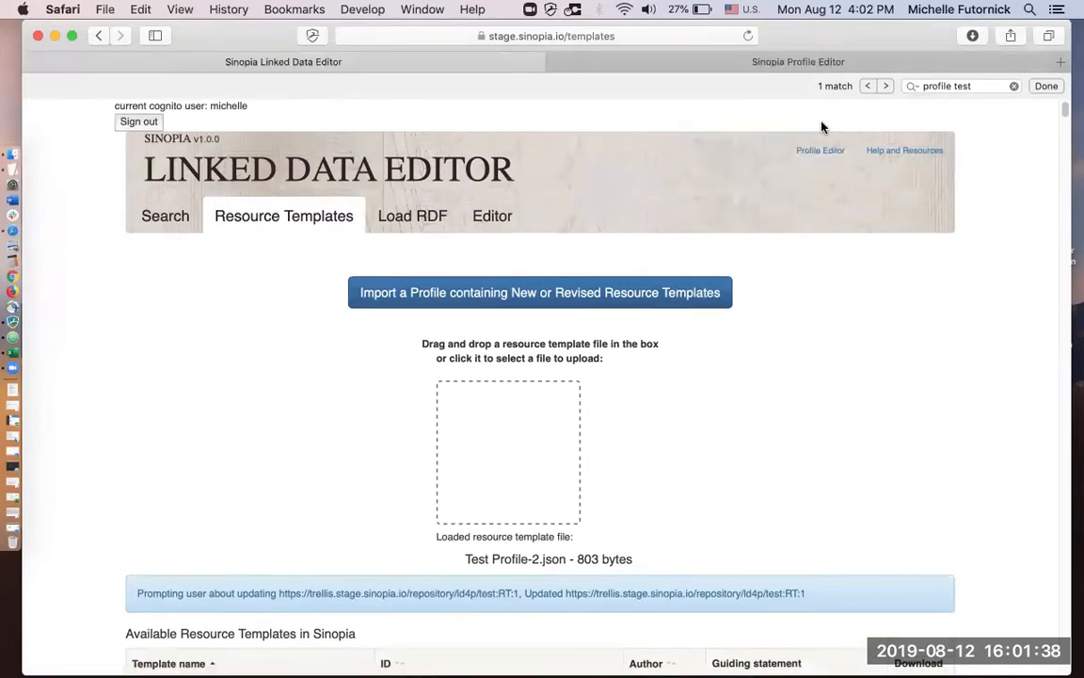
pyautogui.click(882, 63)
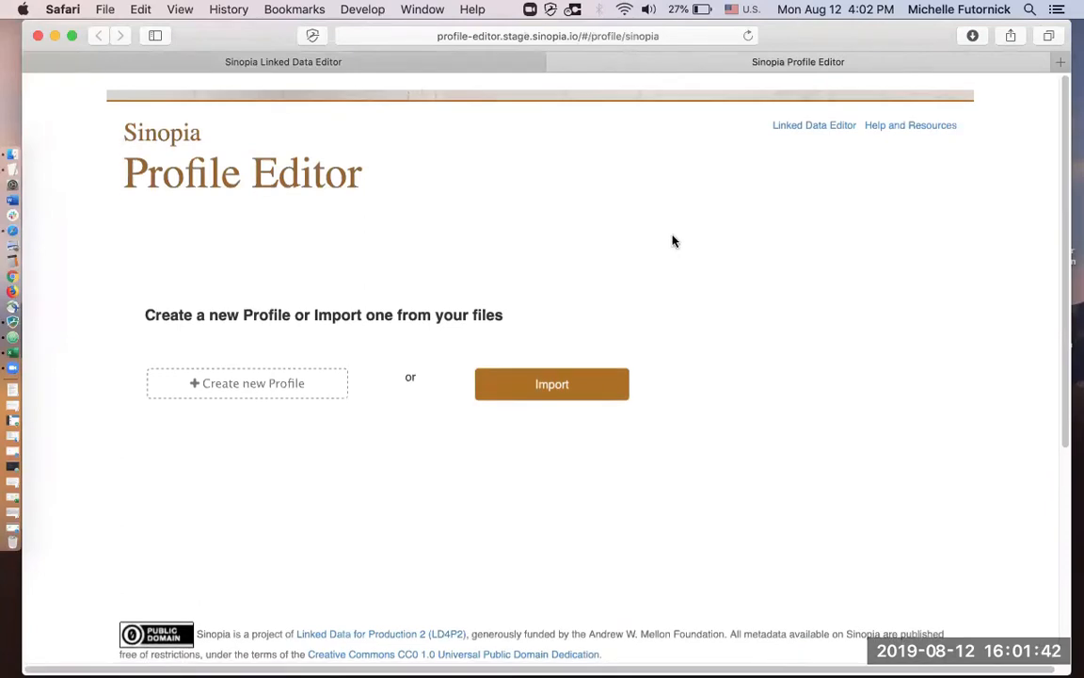
# Try to import the downloaded resource template file into the Profile Editor.
pyautogui.click(559, 386)
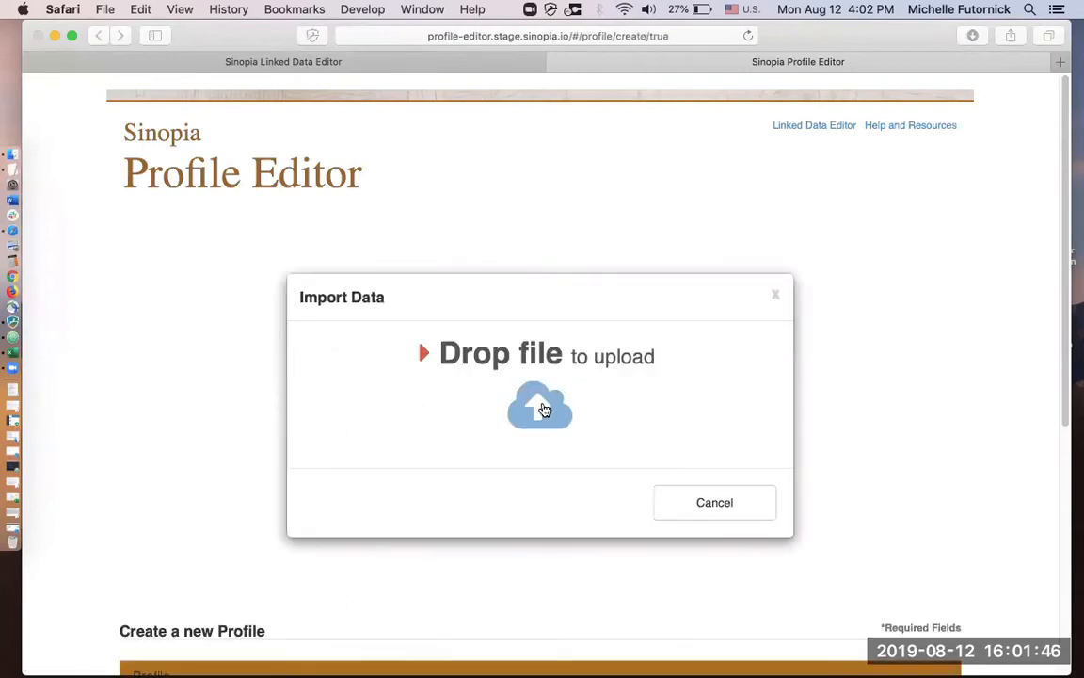
pyautogui.click(543, 408)
pyautogui.doubleClick(390, 139)
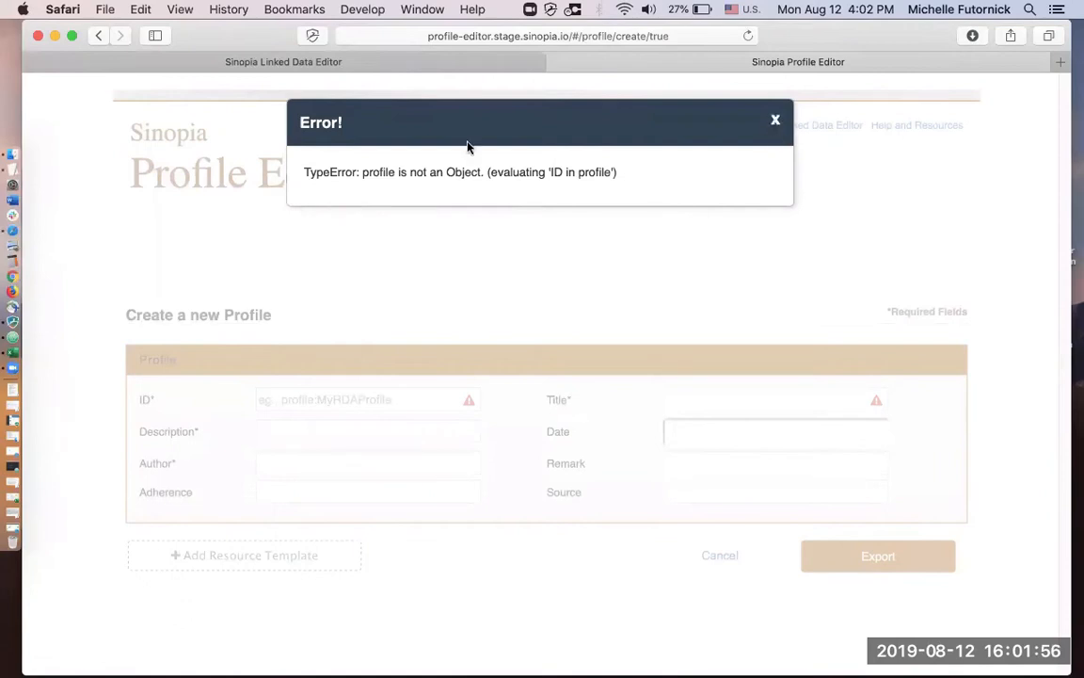
pyautogui.click(776, 123)
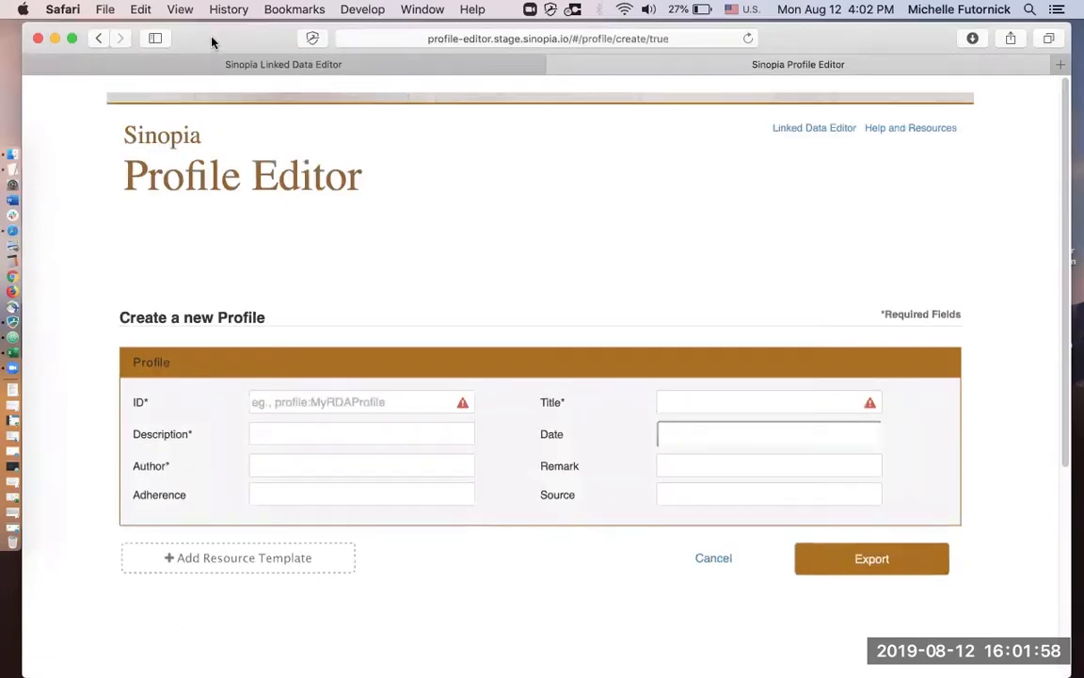
# Open the Sinopia help site from the Profile Editor and go to its article on turning a Resource Template into an importable Profile.
pyautogui.click(193, 56)
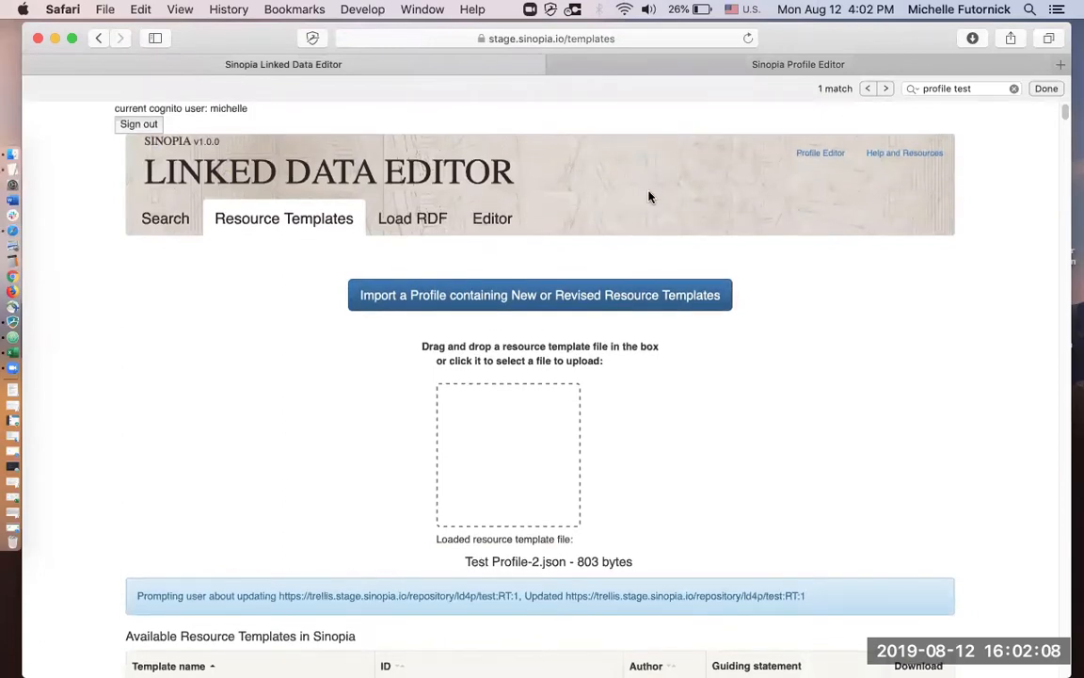
pyautogui.click(853, 69)
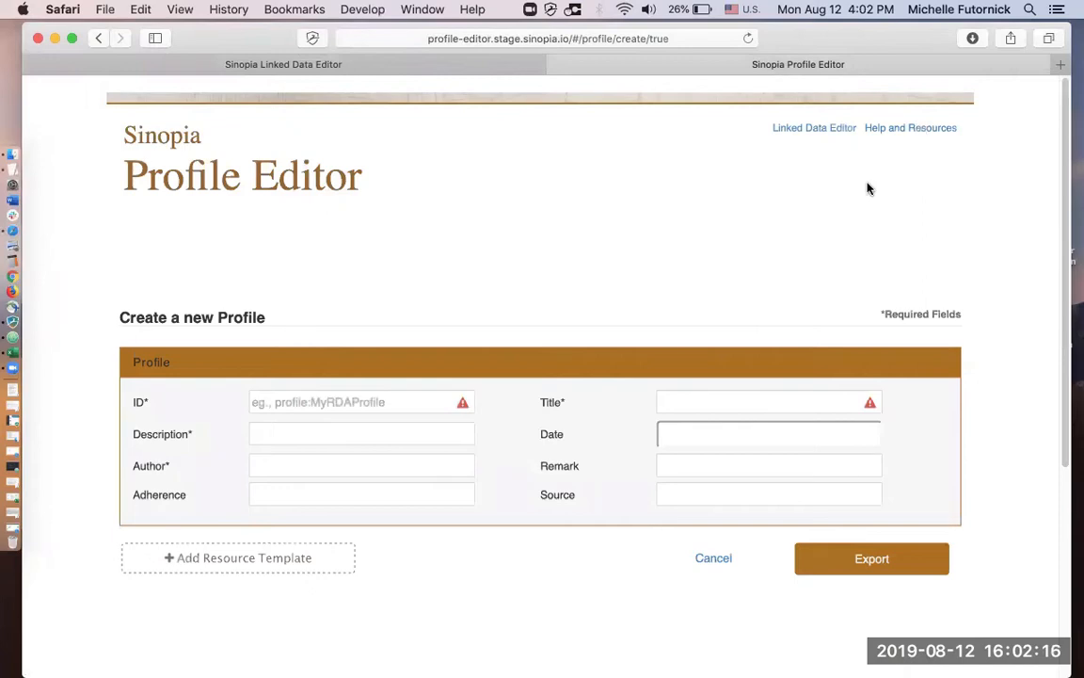
pyautogui.click(898, 133)
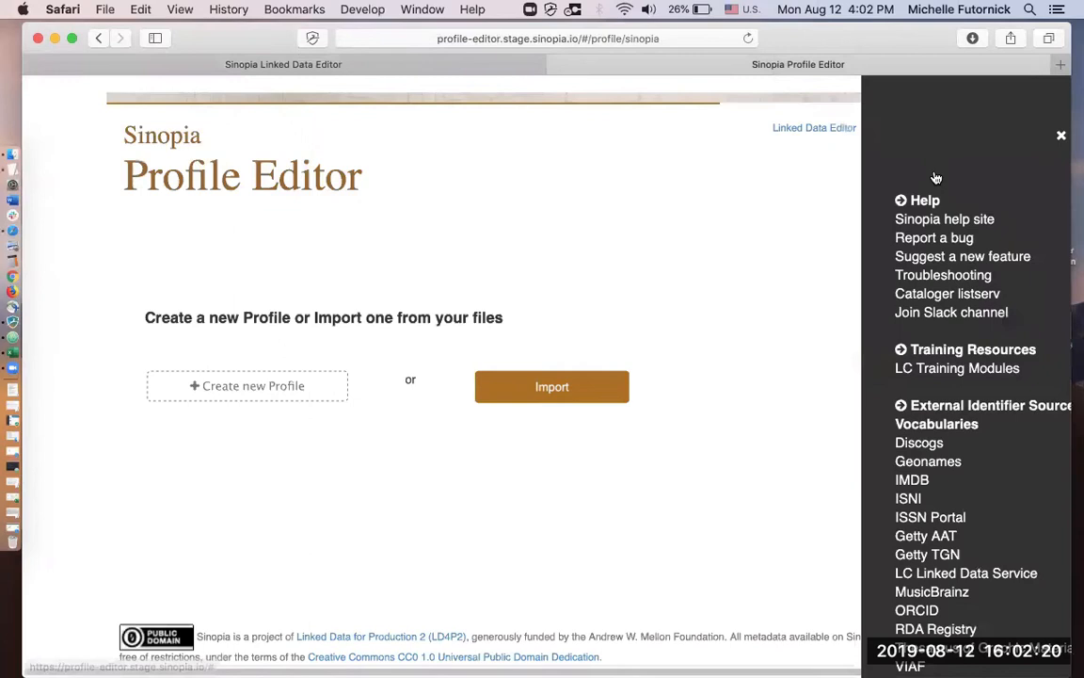
pyautogui.click(927, 221)
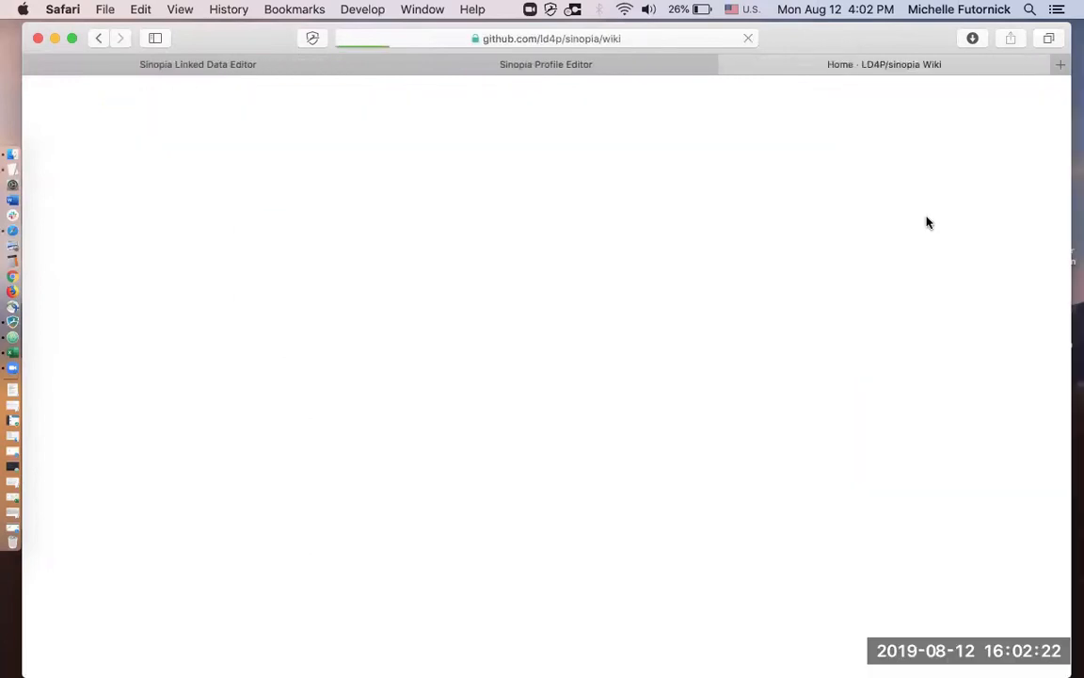
pyautogui.scroll(-1, 902, 336)
pyautogui.scroll(-5, 902, 336)
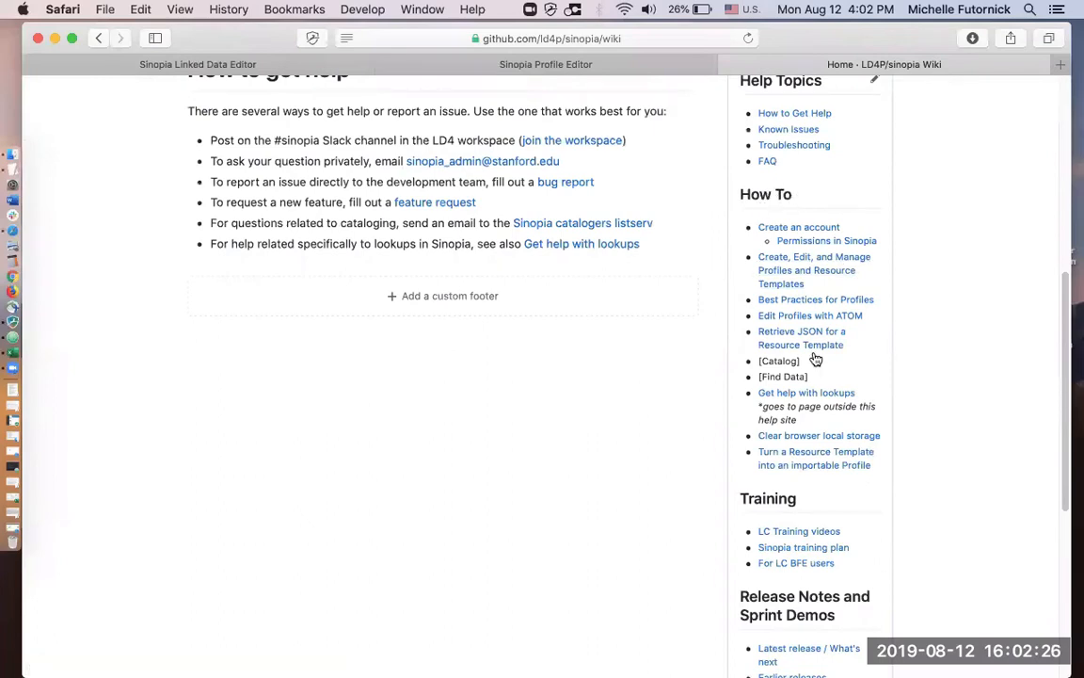
pyautogui.click(818, 468)
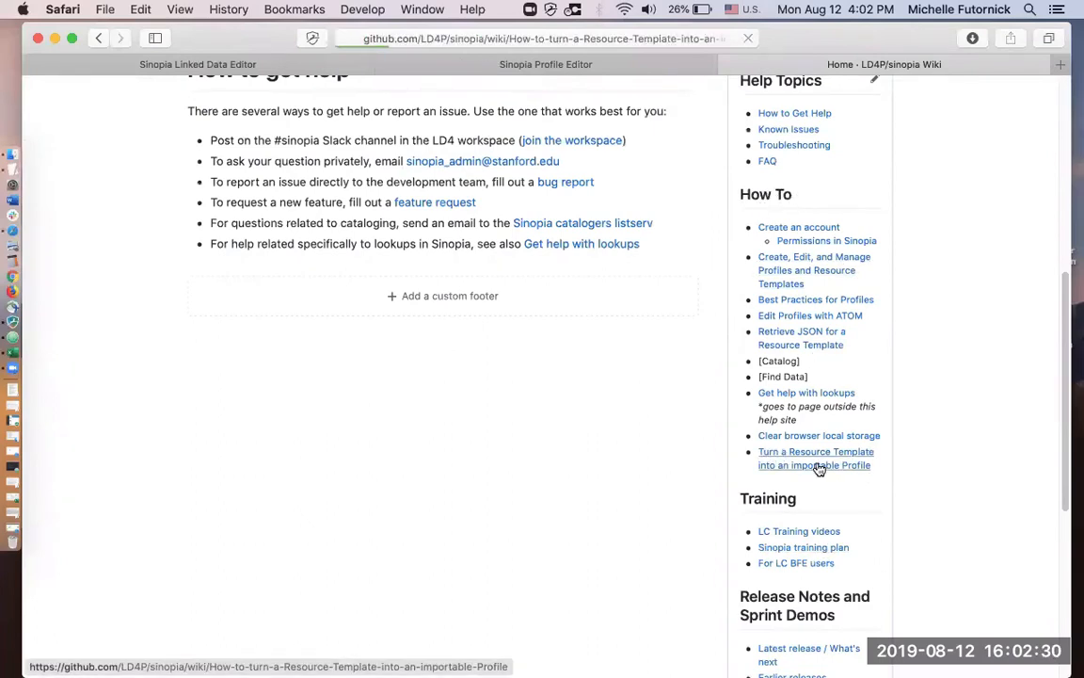
# Read the article's instructions on the Sinopia Profile Wrapper tool and the JSON text for wrapping a template manually.
pyautogui.scroll(-5, 556, 450)
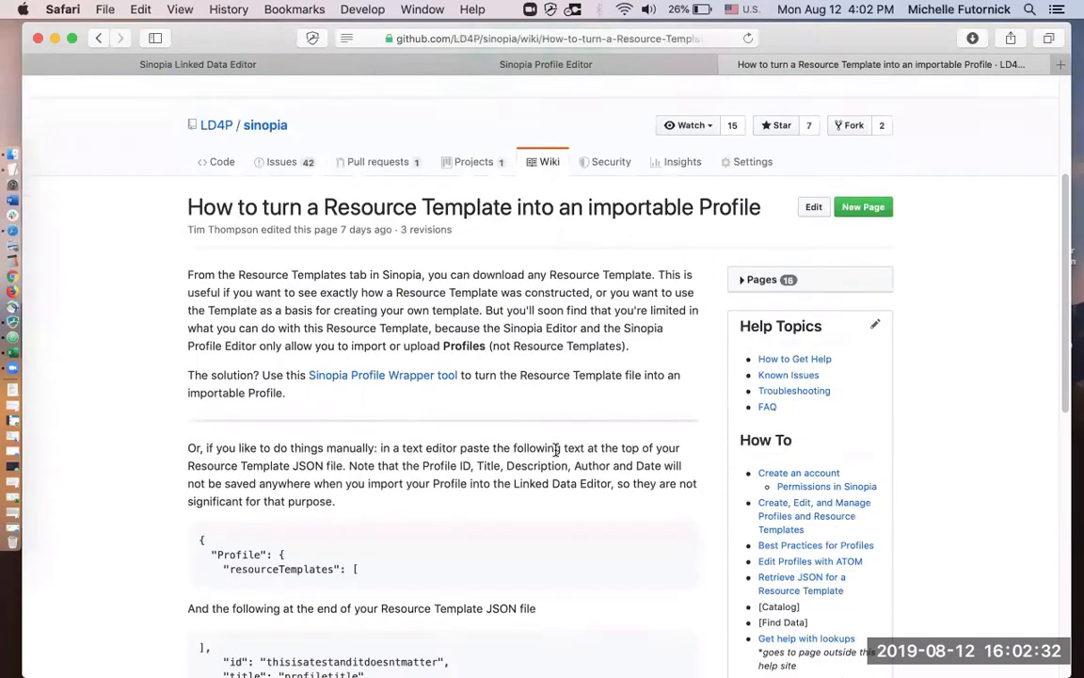
pyautogui.scroll(-2, 393, 402)
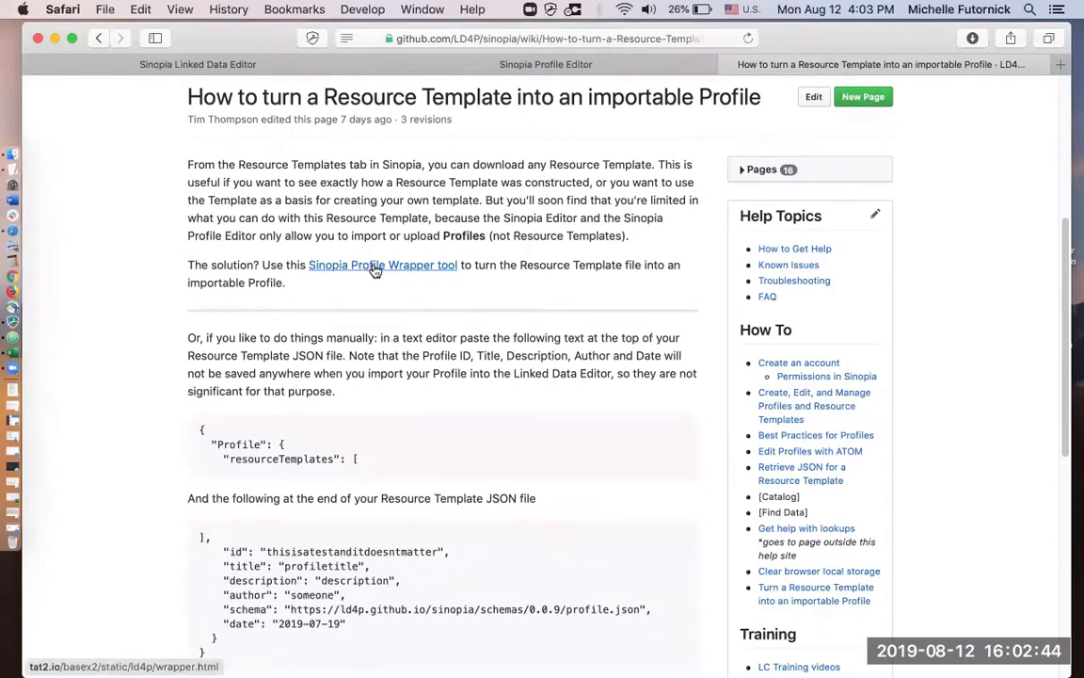
pyautogui.scroll(-5, 375, 270)
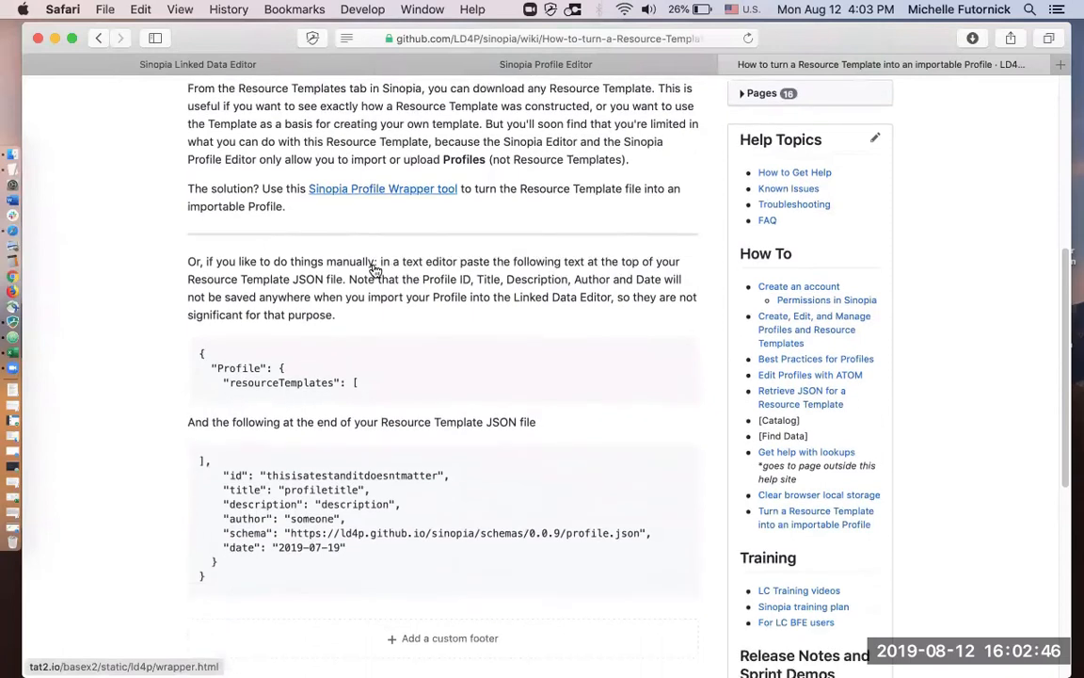
pyautogui.scroll(-2, 375, 270)
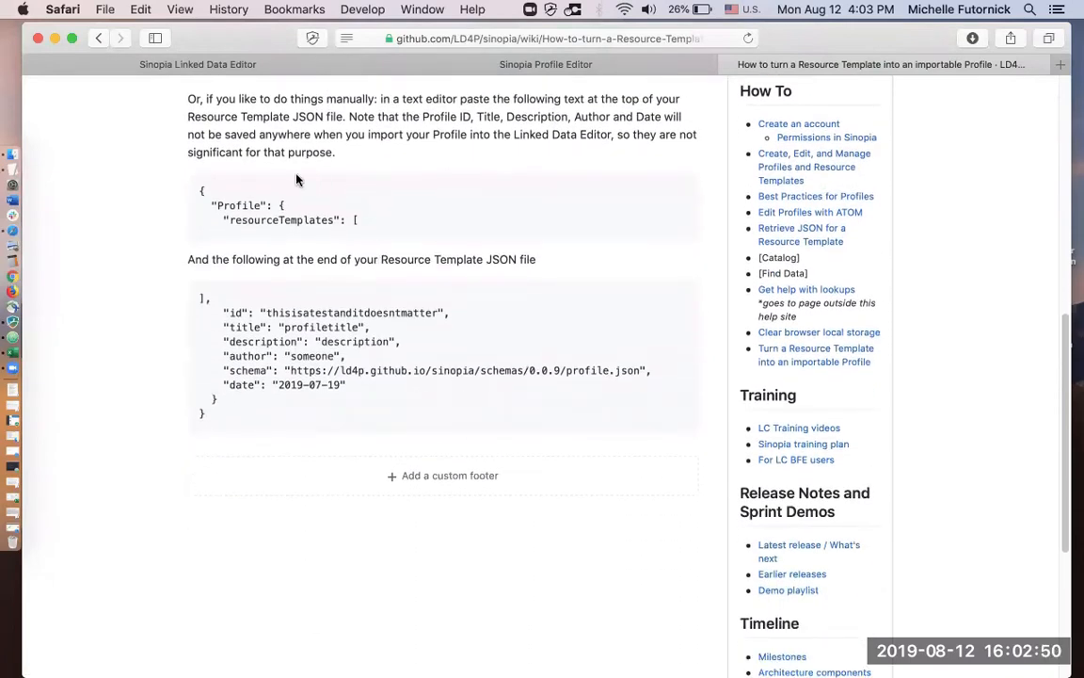
pyautogui.scroll(15, 296, 180)
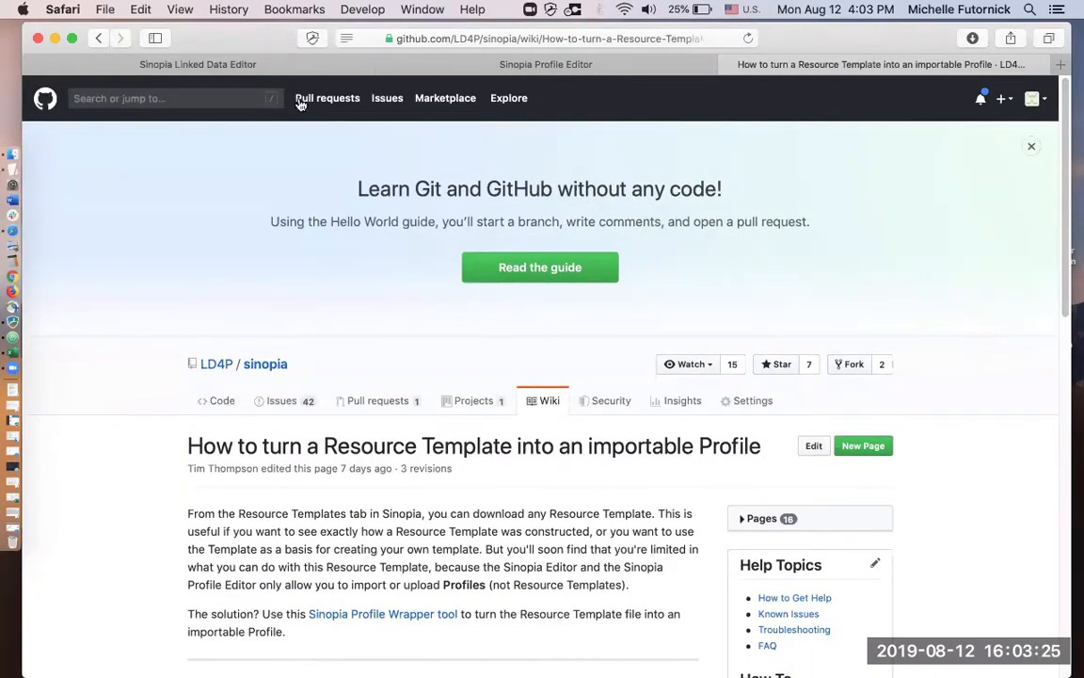
# Return to the Linked Data Editor's resource templates, find "sinopia work" on the page and open the Sinopia Work Demo template.
pyautogui.click(193, 62)
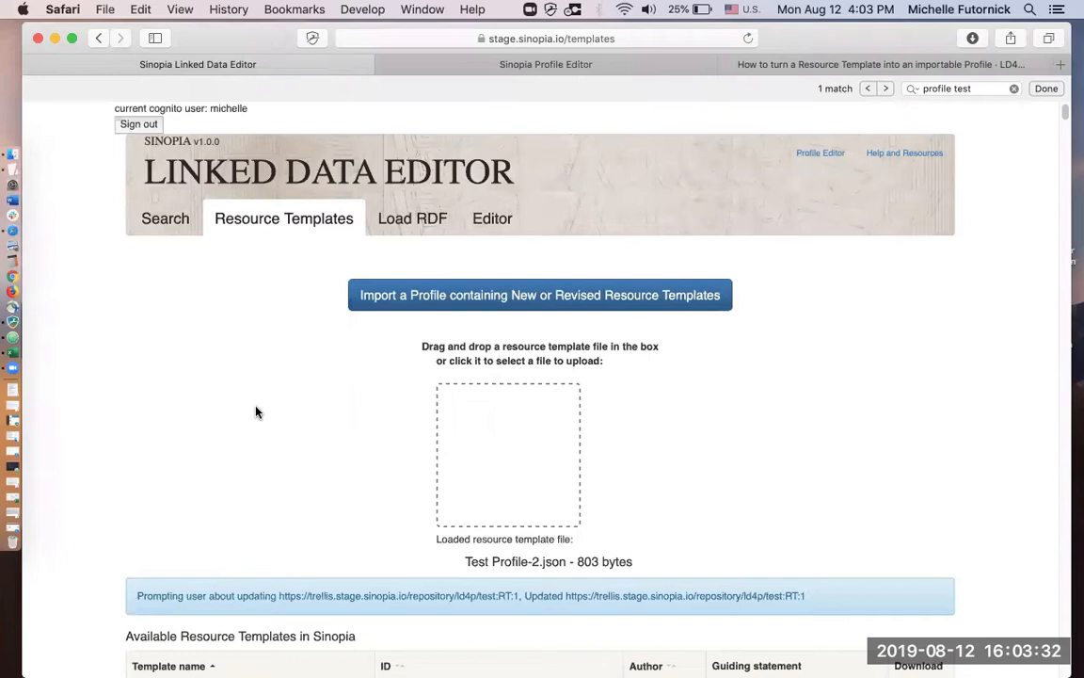
pyautogui.press('super+f')
pyautogui.write('sinopia work')
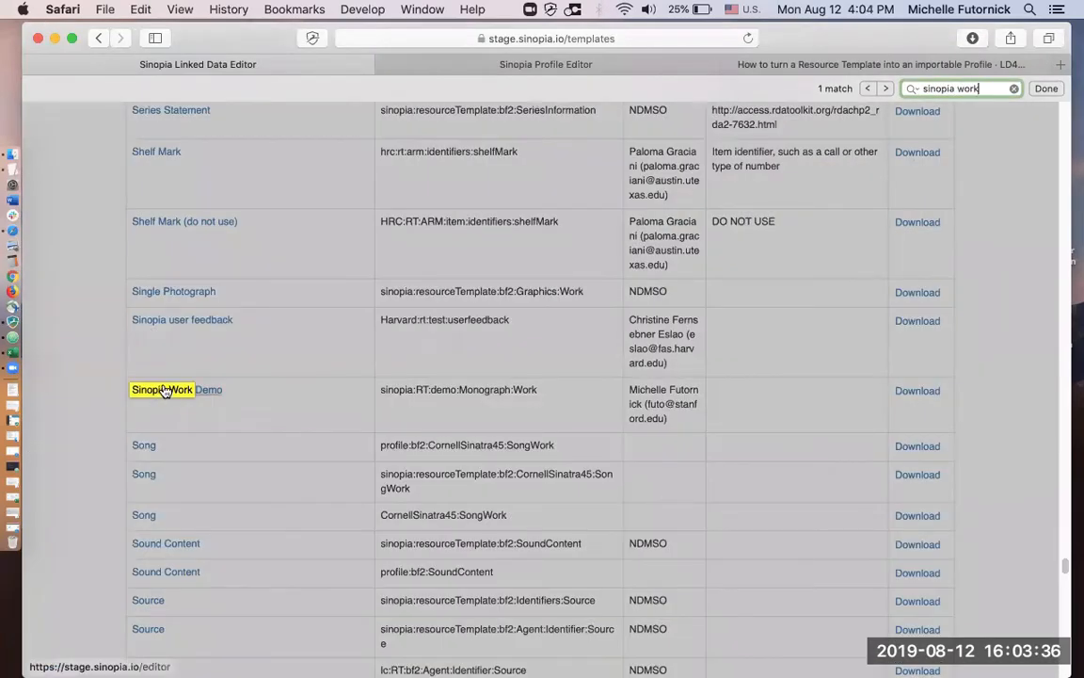
pyautogui.click(162, 389)
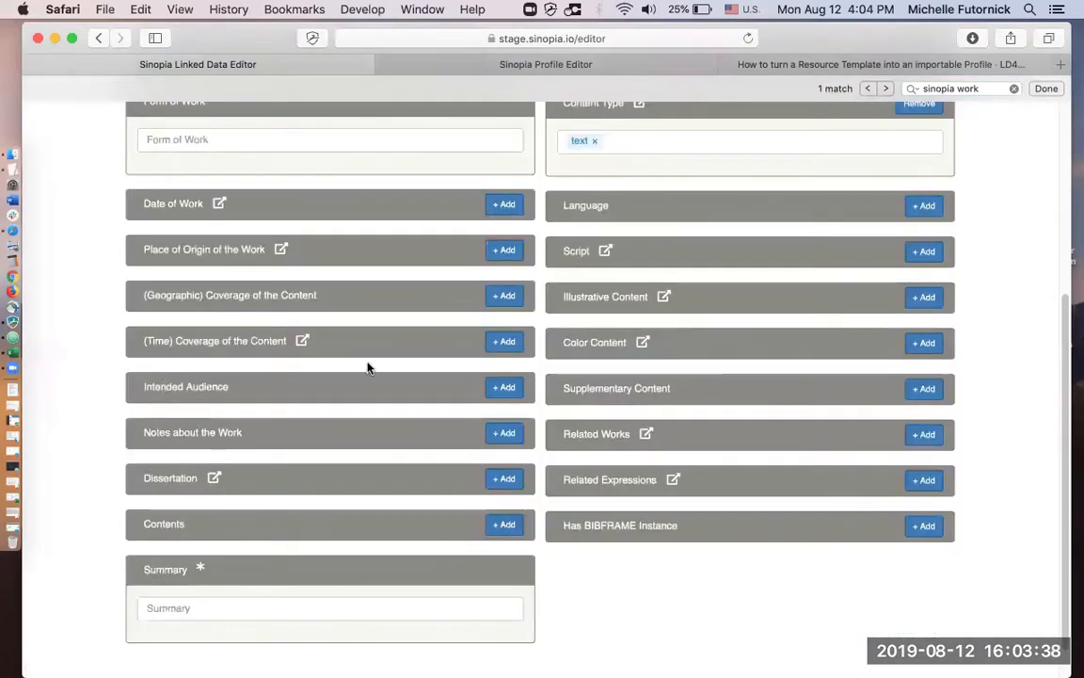
# Examine the Sinopia Work Demo form from Creator of Work to Summary, including its required fields and the prefilled Content Type.
pyautogui.scroll(5, 370, 368)
pyautogui.scroll(1, 368, 363)
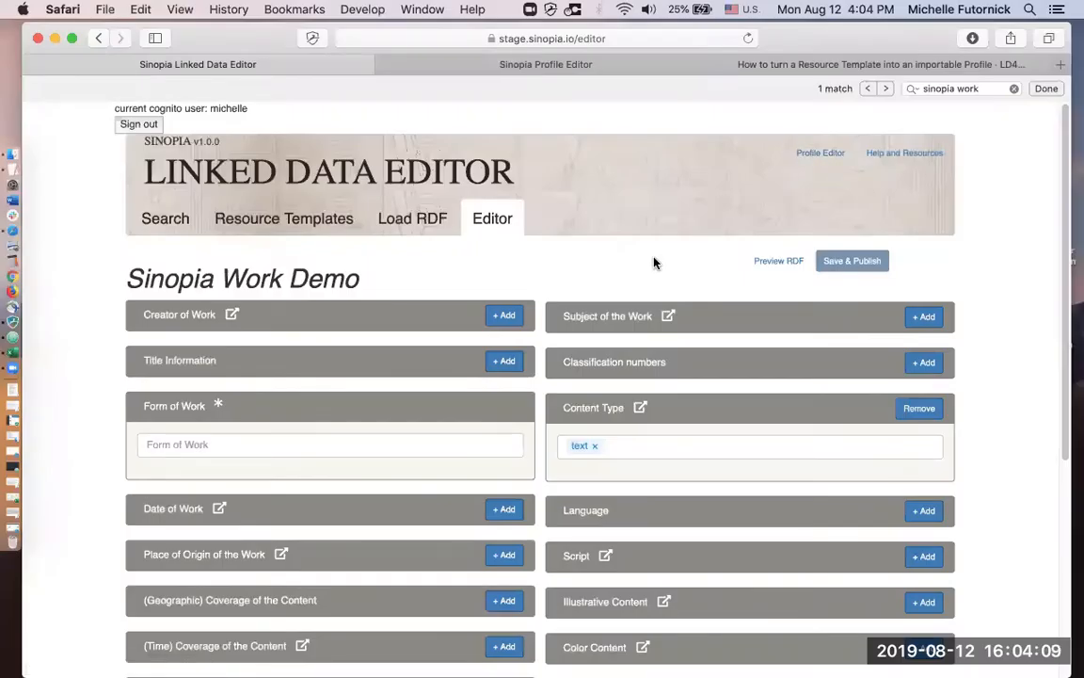
pyautogui.scroll(-3, 655, 262)
pyautogui.scroll(-8, 655, 263)
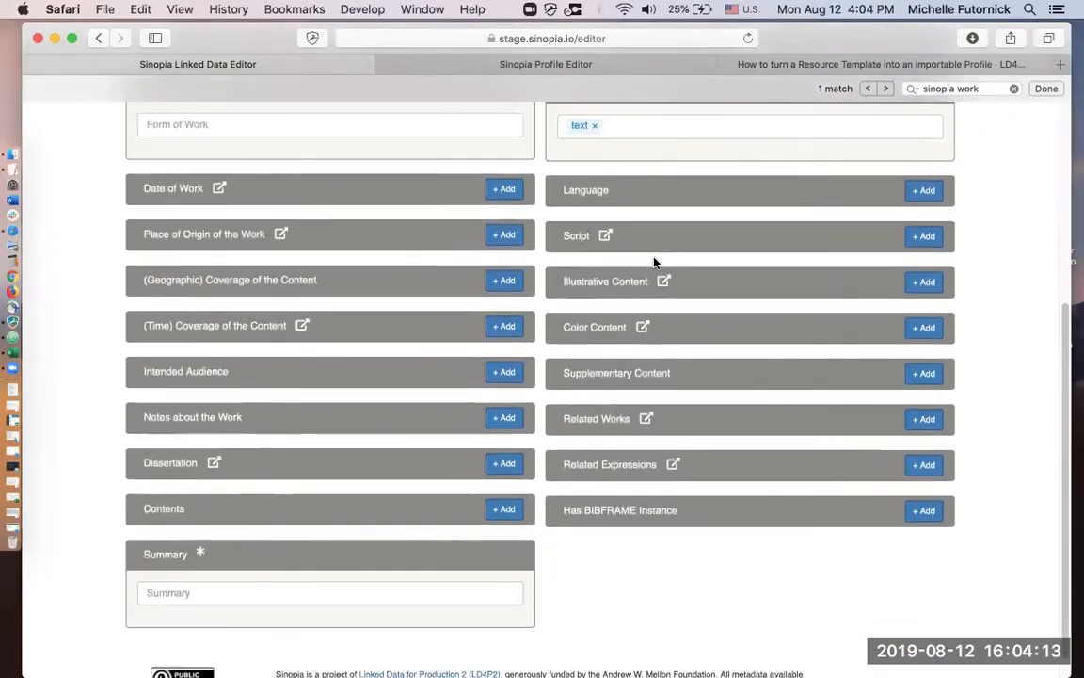
pyautogui.scroll(-1, 655, 263)
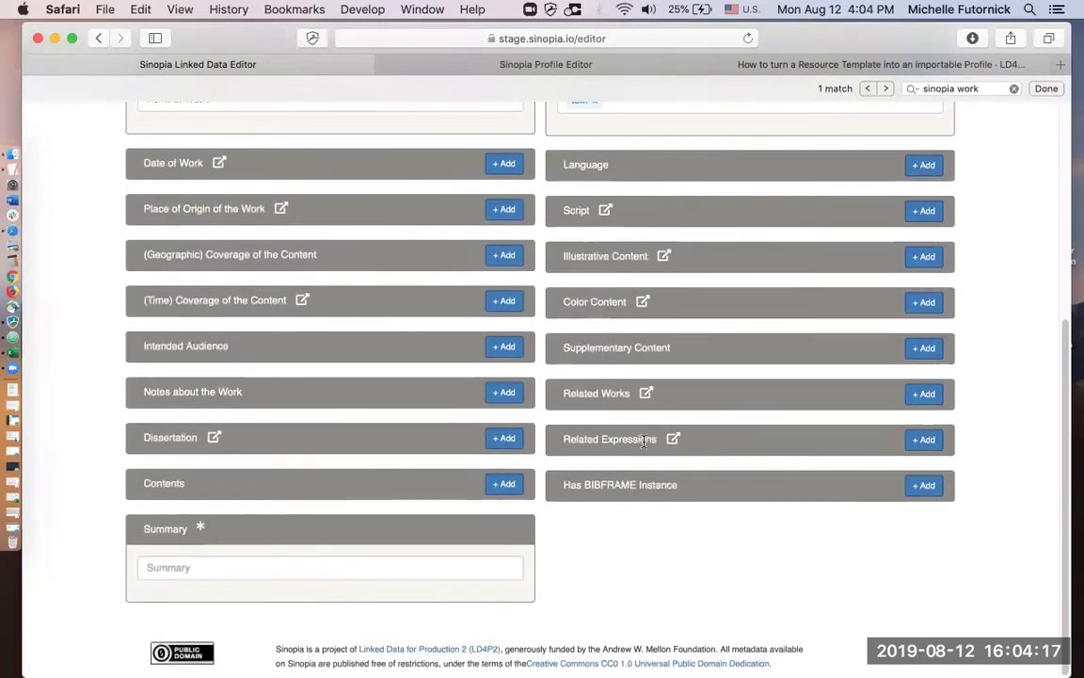
pyautogui.scroll(11, 644, 440)
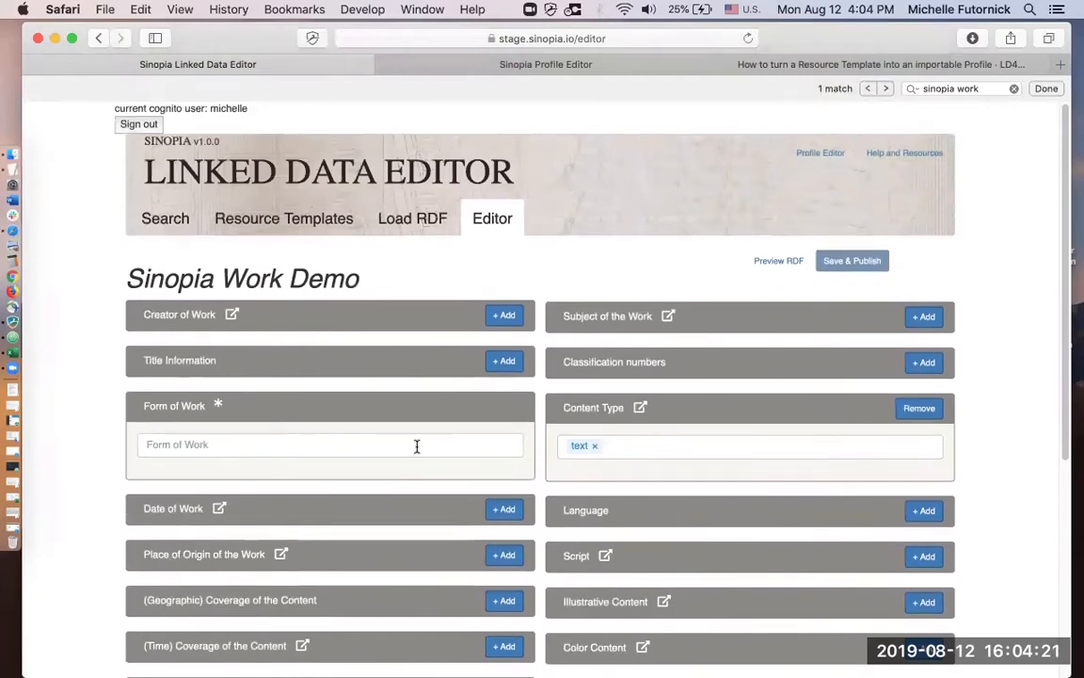
pyautogui.scroll(-9, 360, 395)
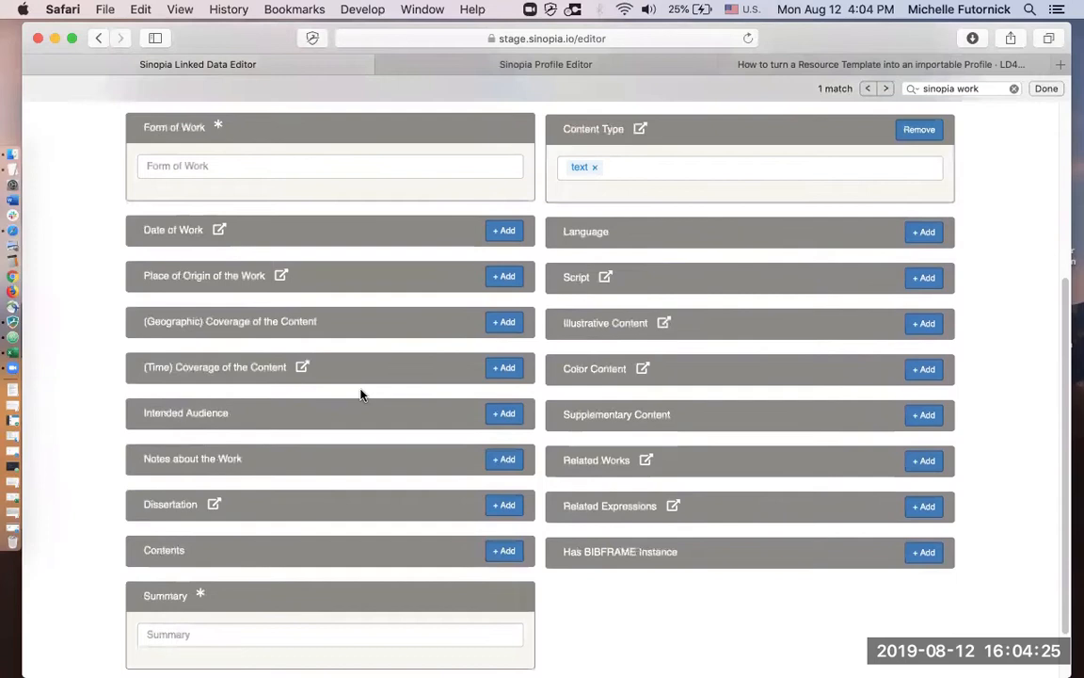
# Check the required-field hints on Form of Work and Summary in the Sinopia Work Demo form.
pyautogui.moveTo(218, 125)
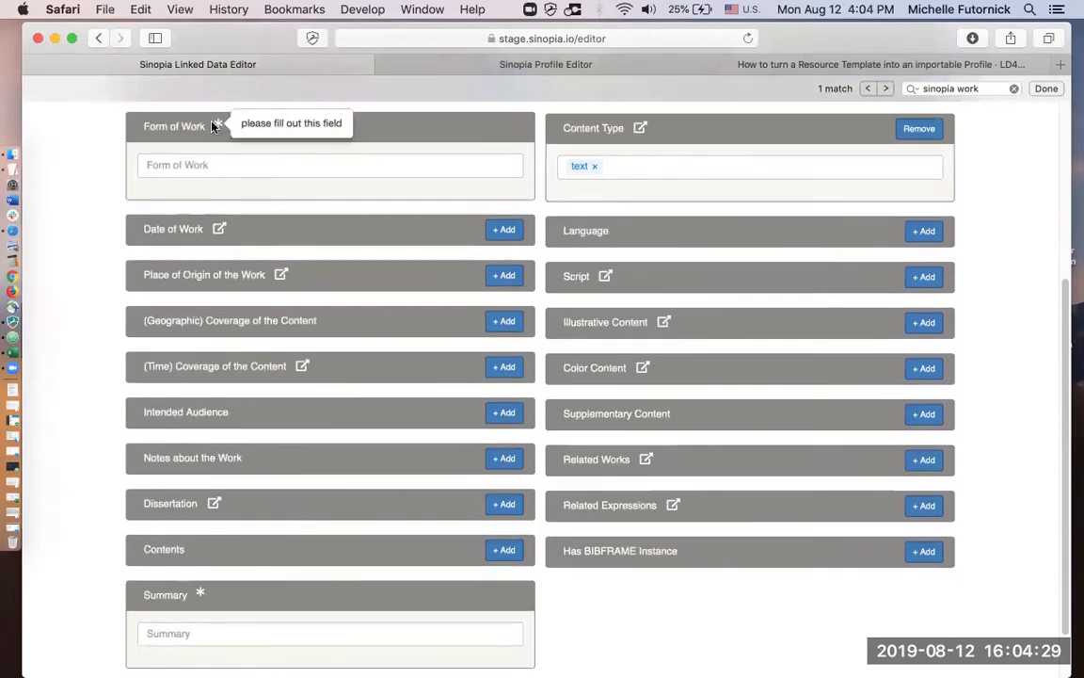
pyautogui.moveTo(200, 595)
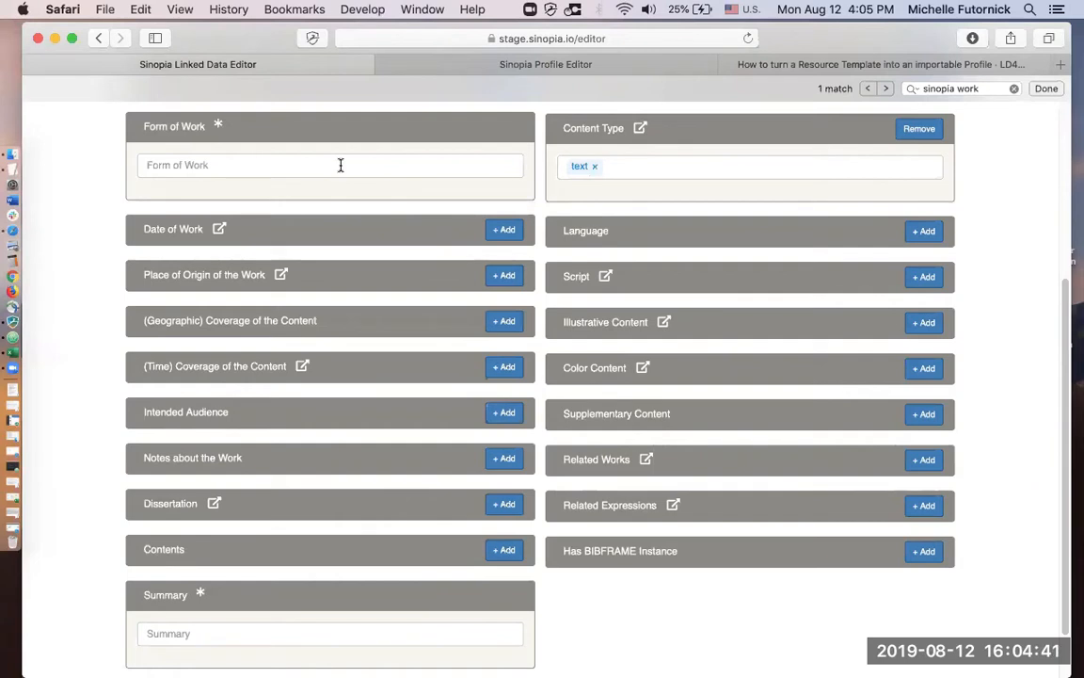
pyautogui.scroll(5, 269, 659)
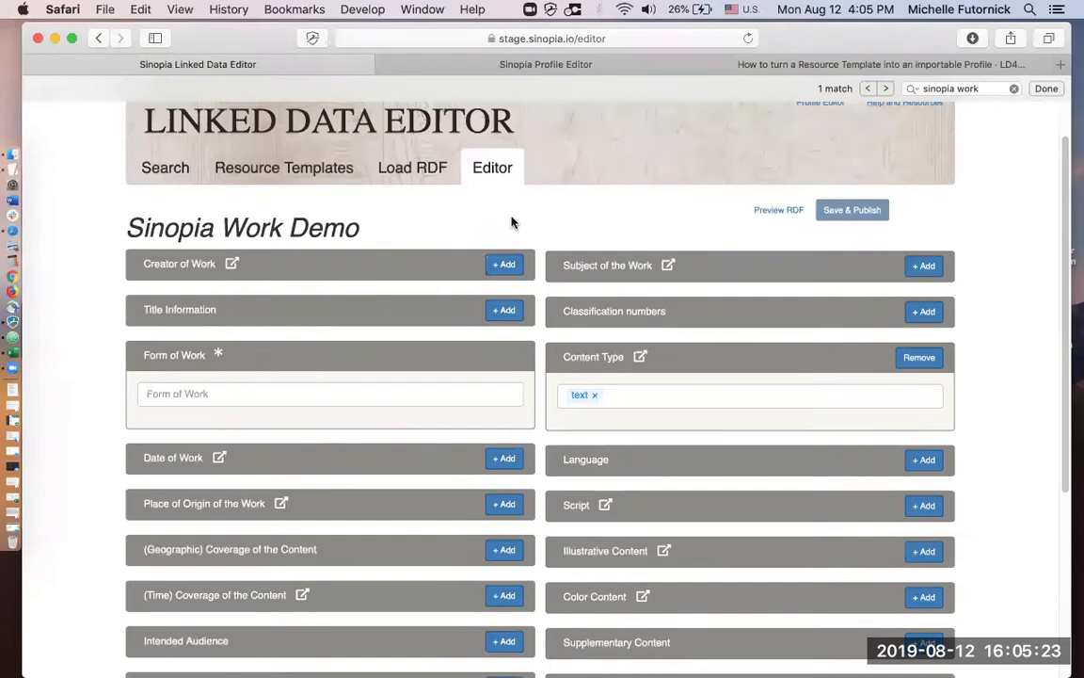
# Add the Creator of Work section to view its contribution fields, and remove it again.
pyautogui.scroll(-2, 309, 339)
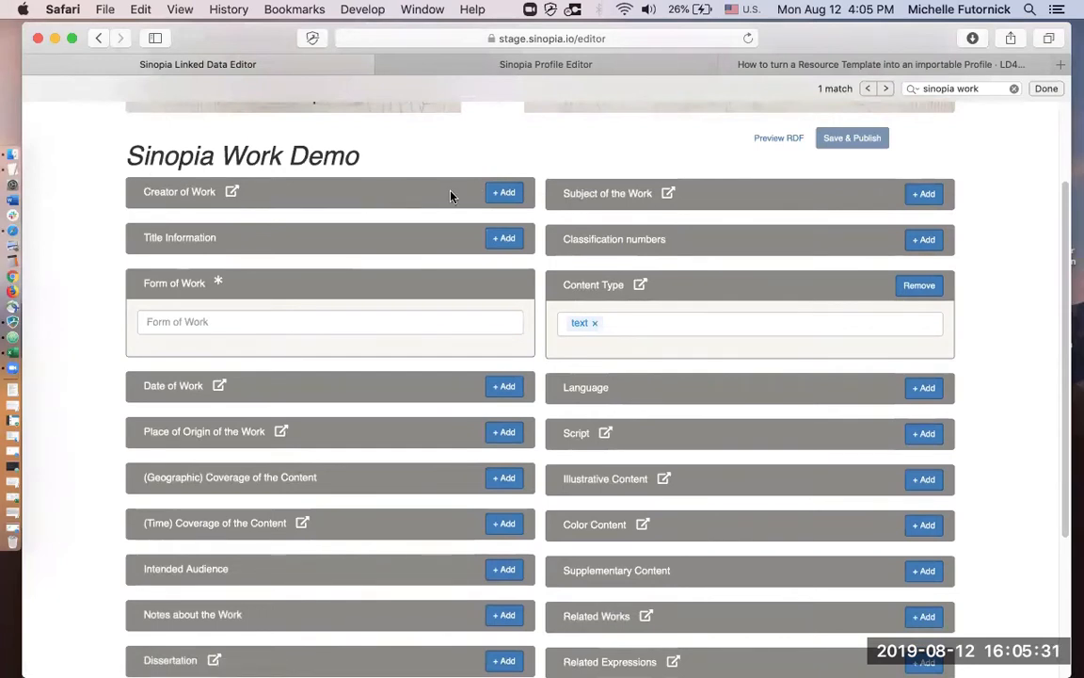
pyautogui.click(507, 194)
pyautogui.scroll(-1, 506, 201)
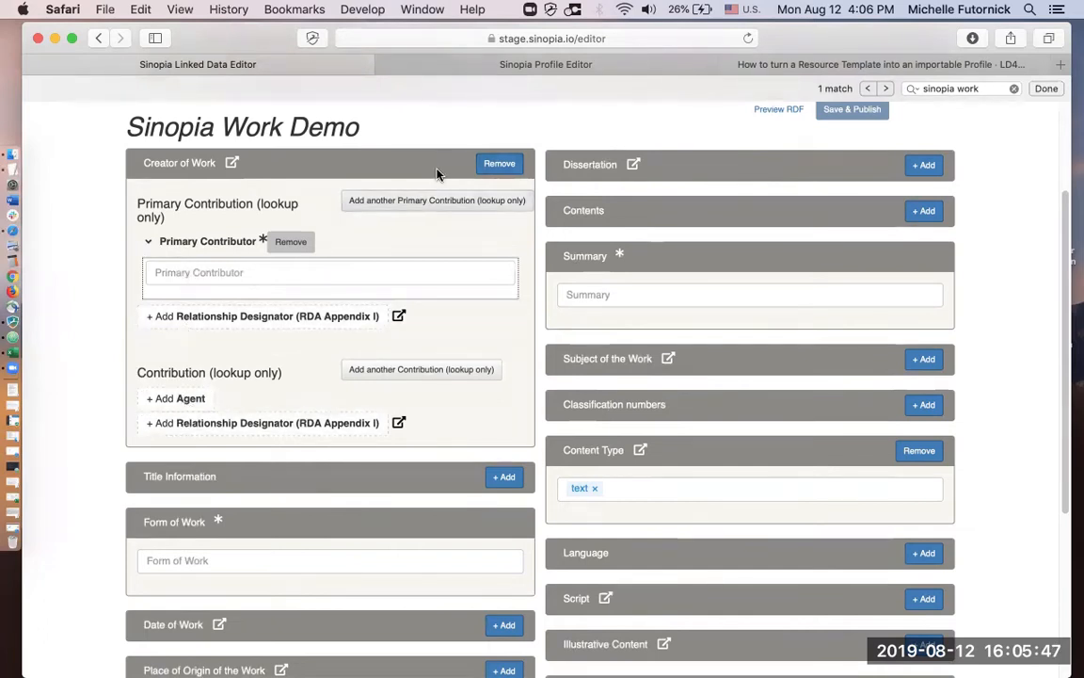
pyautogui.click(499, 165)
pyautogui.scroll(2, 500, 165)
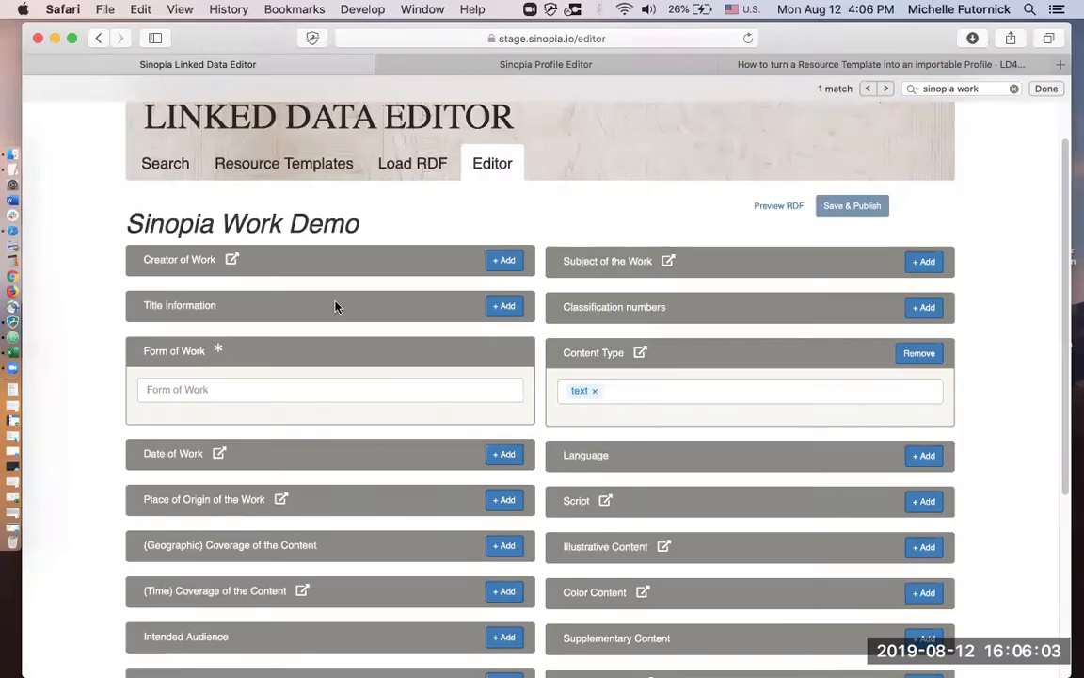
# Add Title Information and enter "The forgotten door" as the Preferred Title for Work.
pyautogui.scroll(-2, 336, 306)
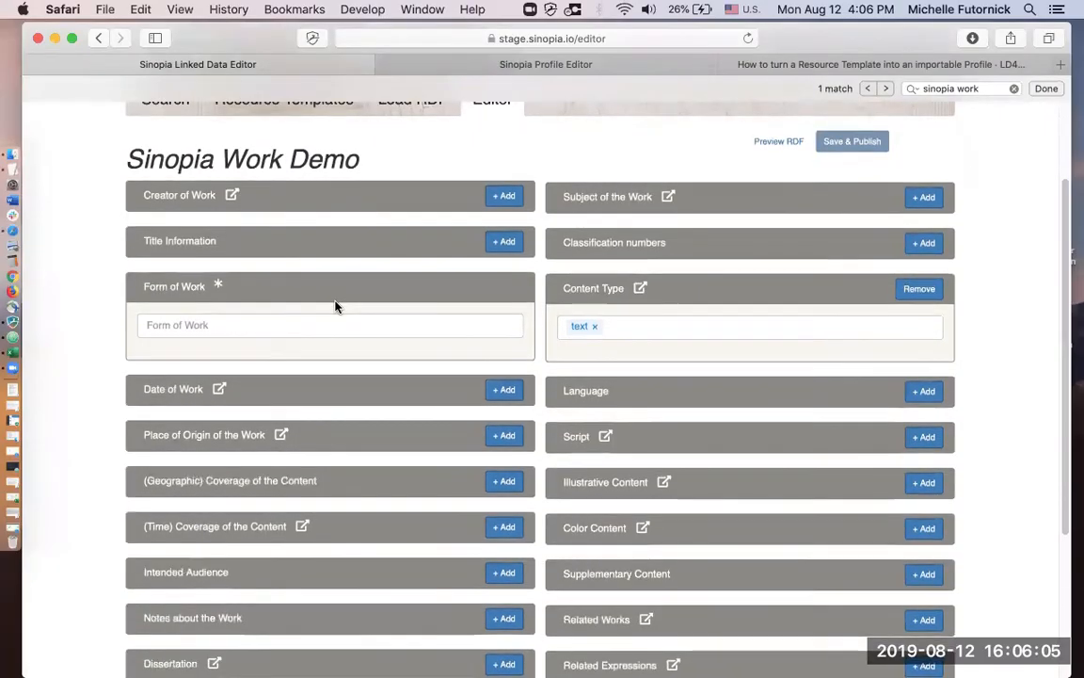
pyautogui.click(507, 244)
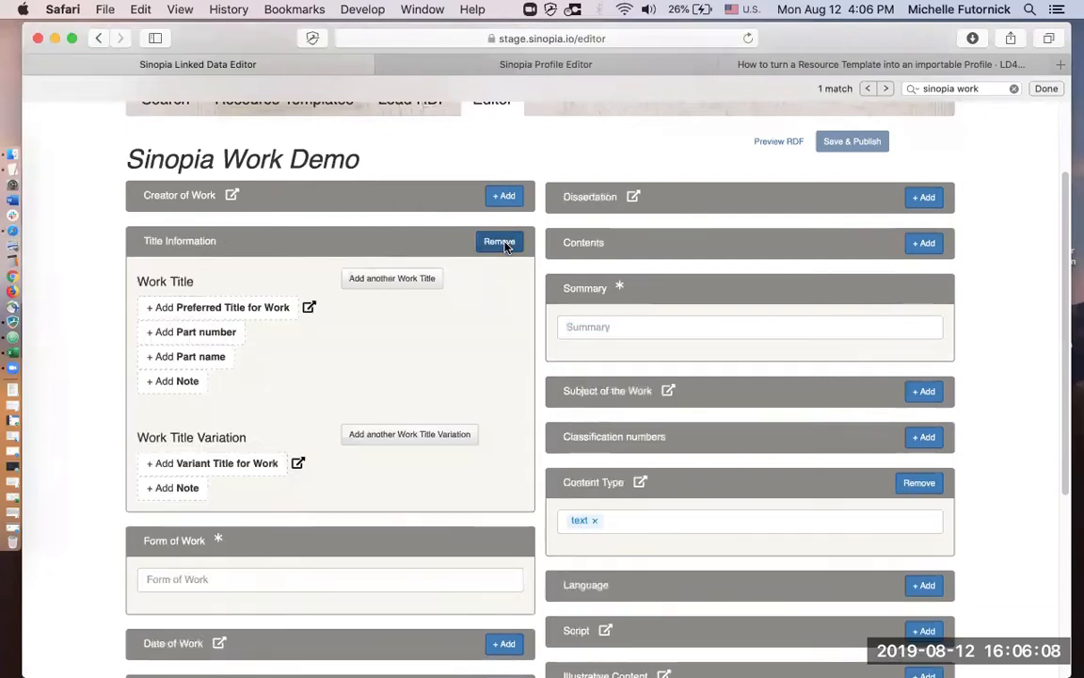
pyautogui.click(213, 311)
pyautogui.click(209, 337)
pyautogui.write('T')
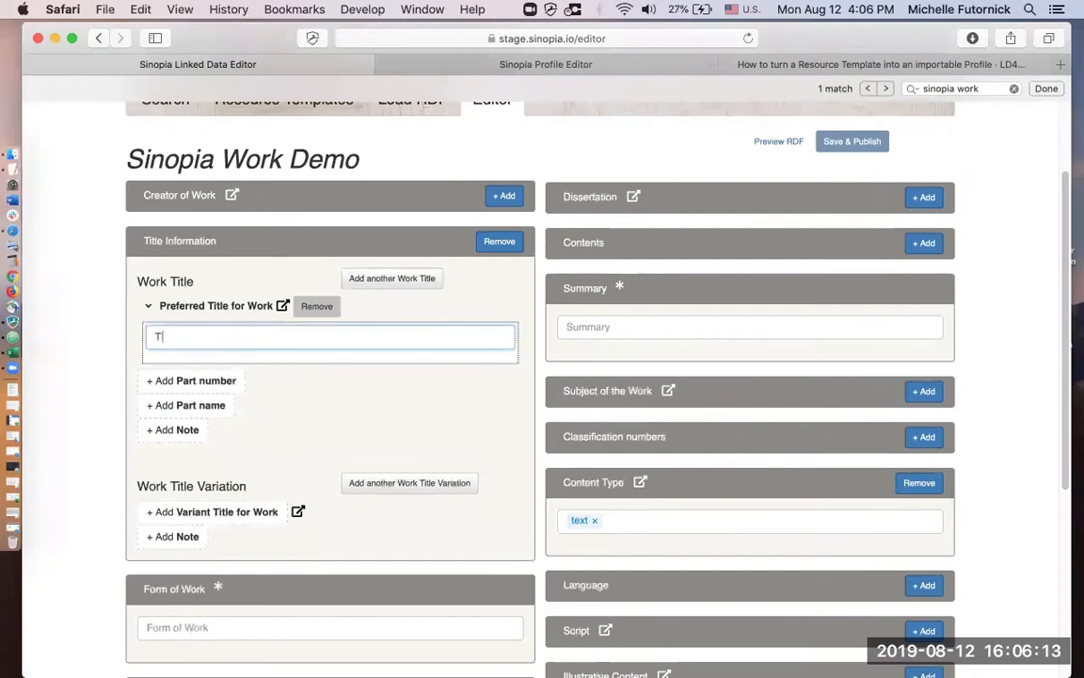
pyautogui.write('he forgotten do')
pyautogui.scroll(1, 360, 411)
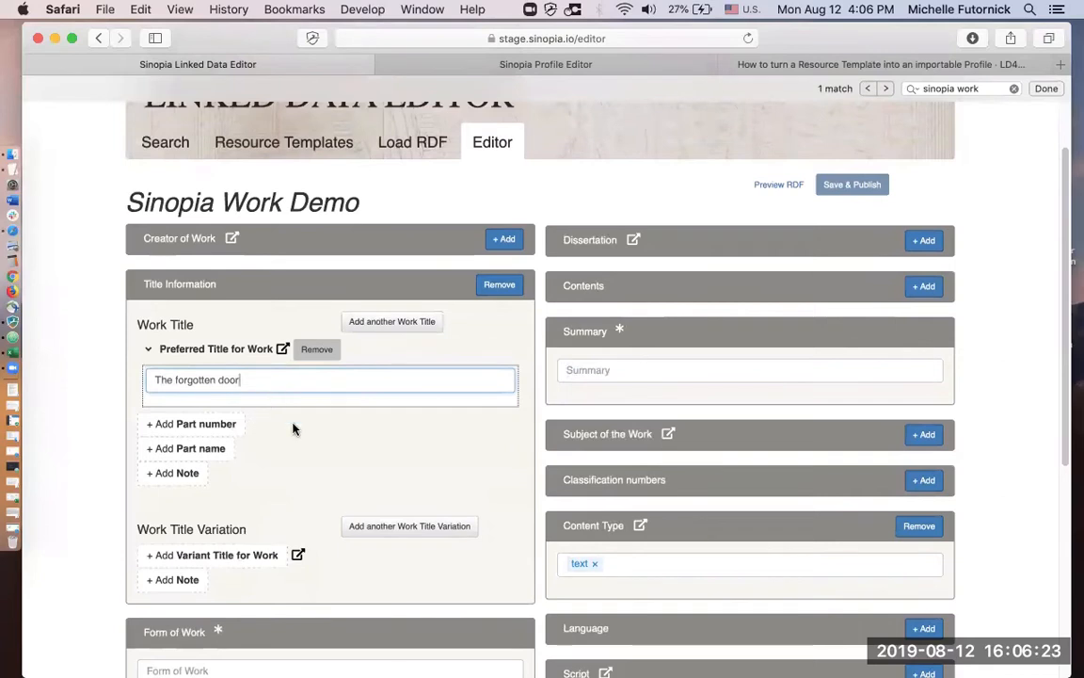
pyautogui.scroll(1, 293, 429)
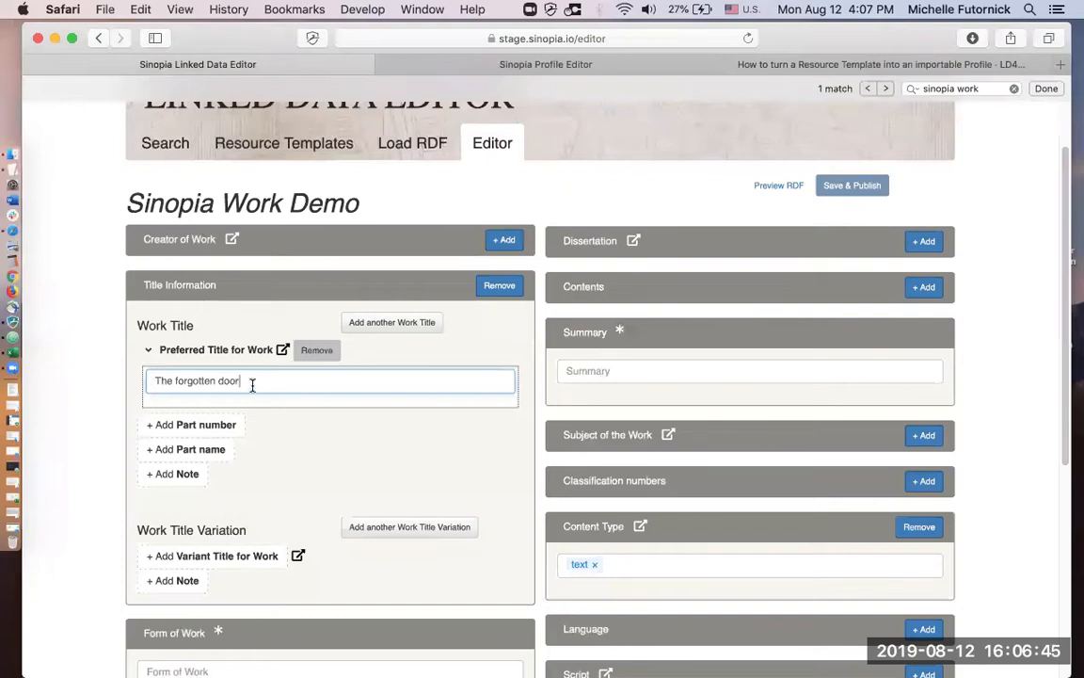
pyautogui.scroll(-1, 252, 390)
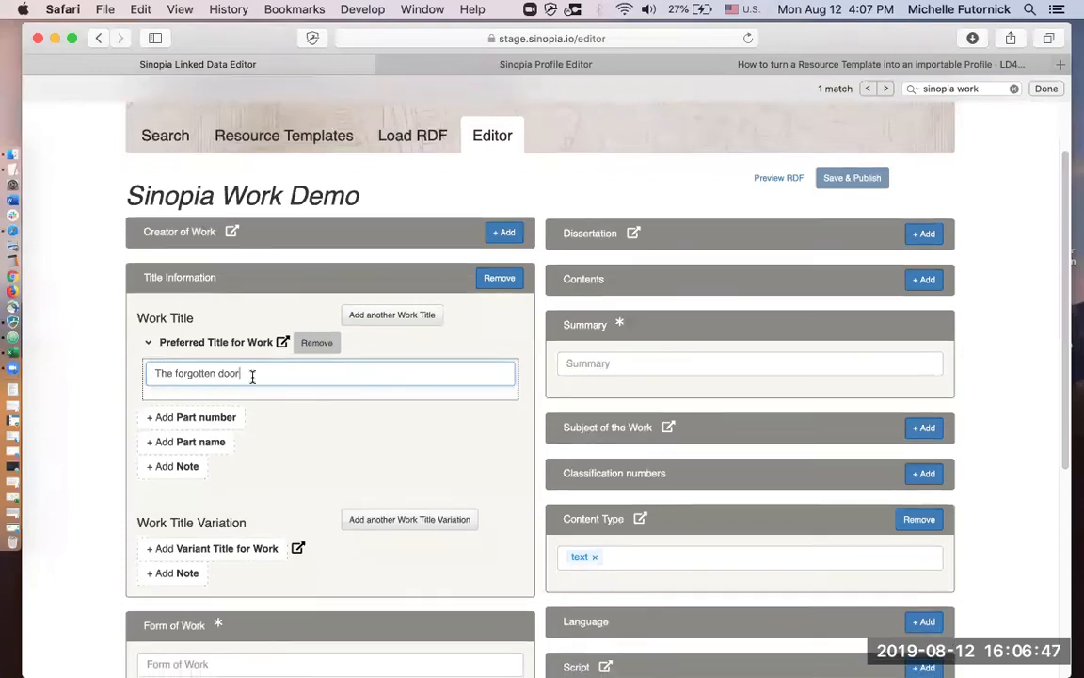
pyautogui.scroll(-1, 252, 376)
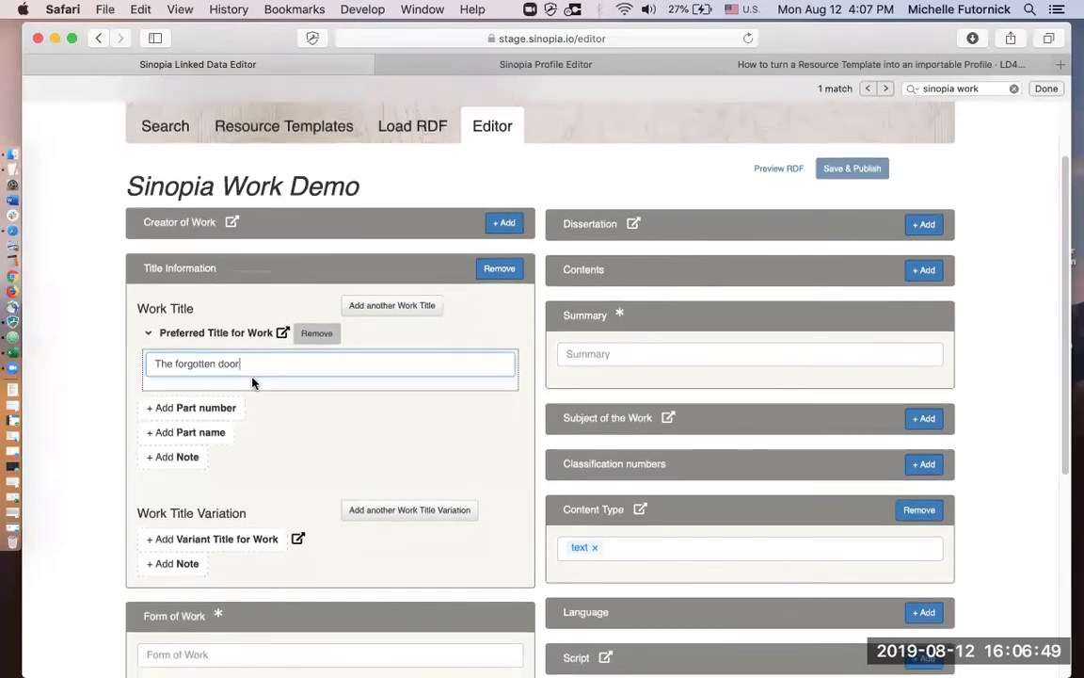
pyautogui.scroll(-3, 279, 454)
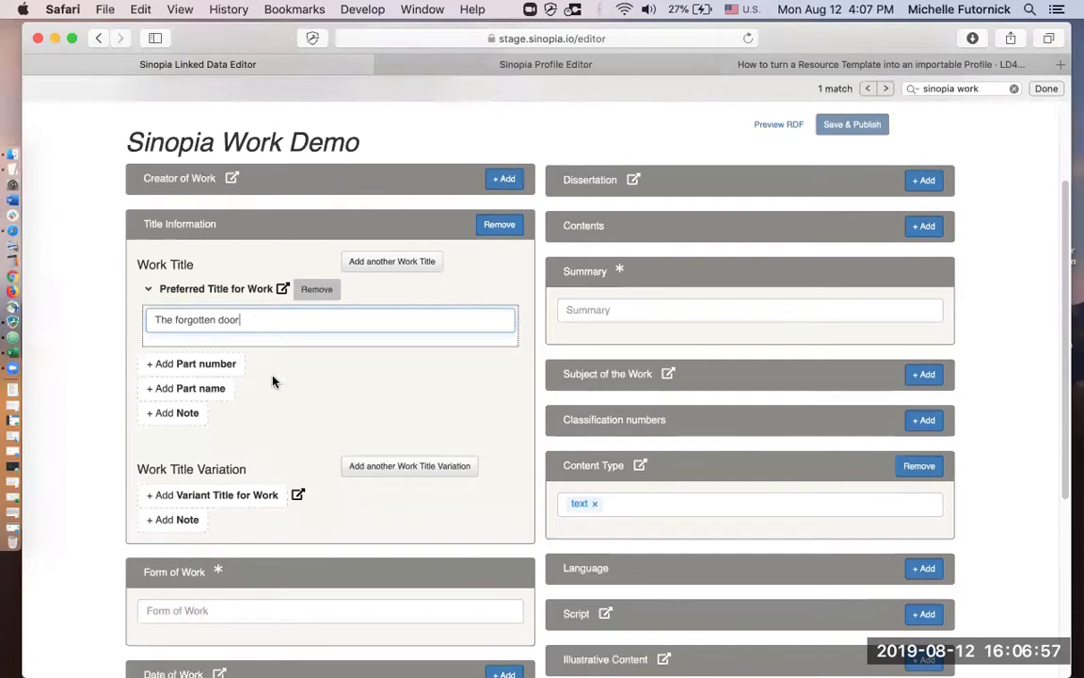
pyautogui.scroll(-1, 273, 381)
pyautogui.scroll(-1, 273, 382)
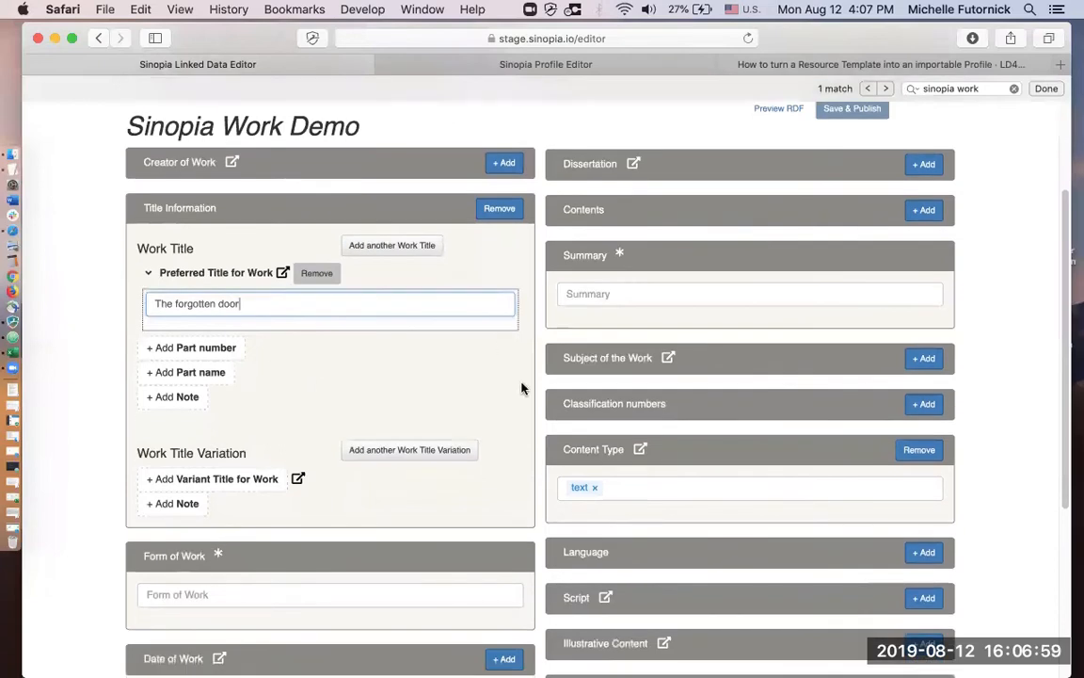
pyautogui.click(607, 293)
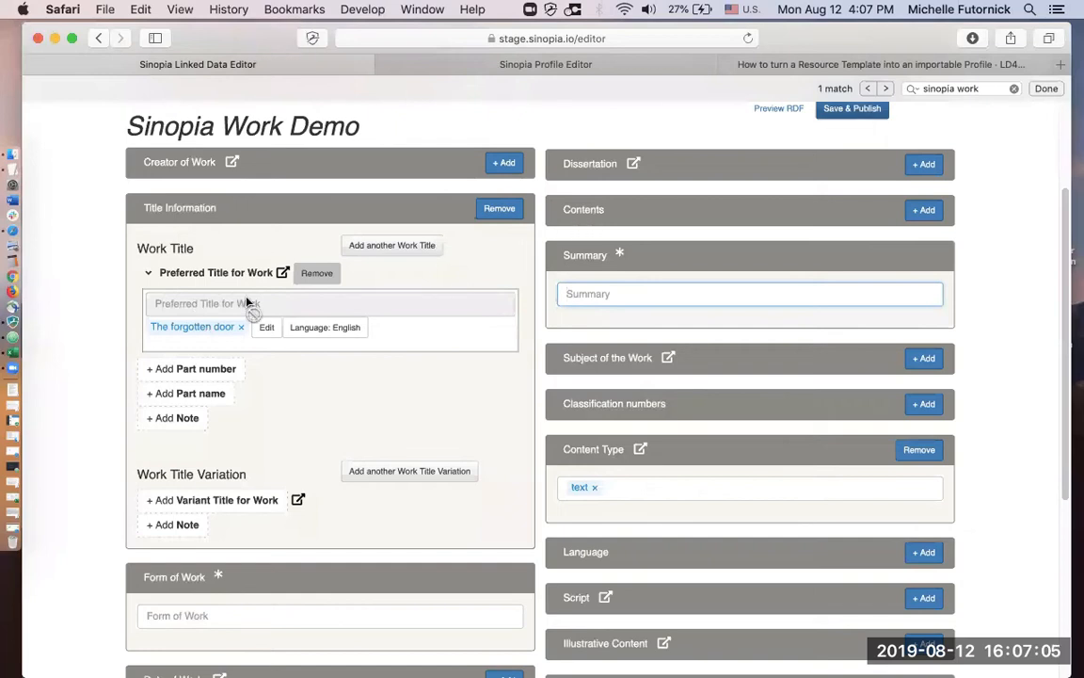
# Add the Date of Work property and enter the two values 1800 and 1900.
pyautogui.scroll(2, 235, 358)
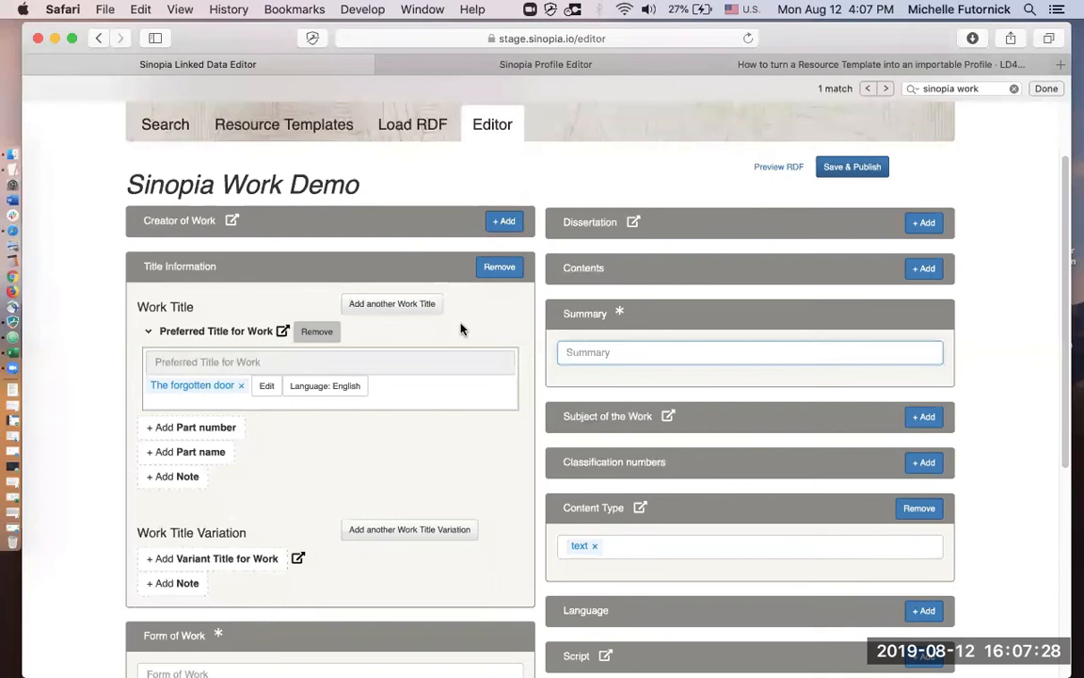
pyautogui.scroll(-10, 461, 329)
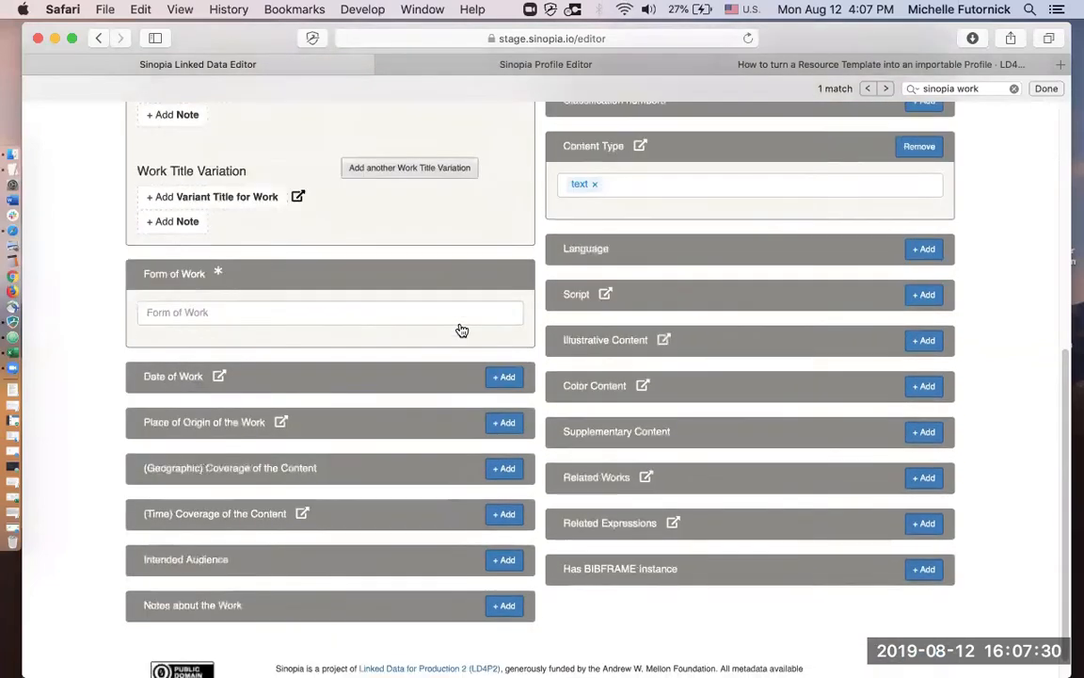
pyautogui.scroll(-1, 462, 331)
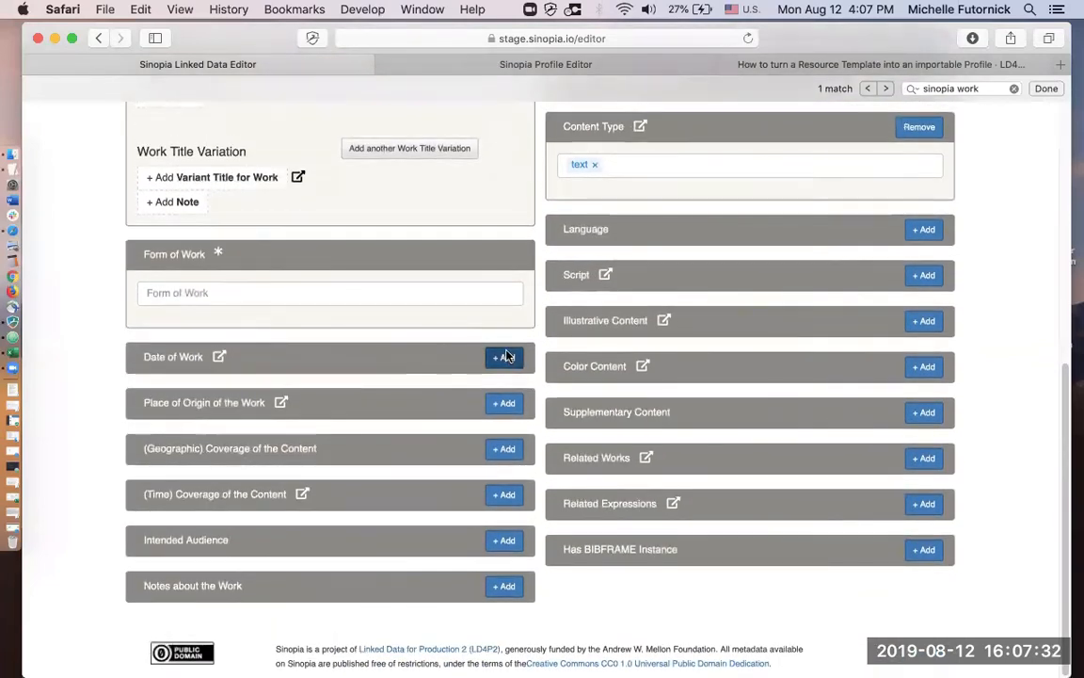
pyautogui.click(507, 356)
pyautogui.click(247, 382)
pyautogui.write('1800')
pyautogui.press('Return')
pyautogui.write('1900')
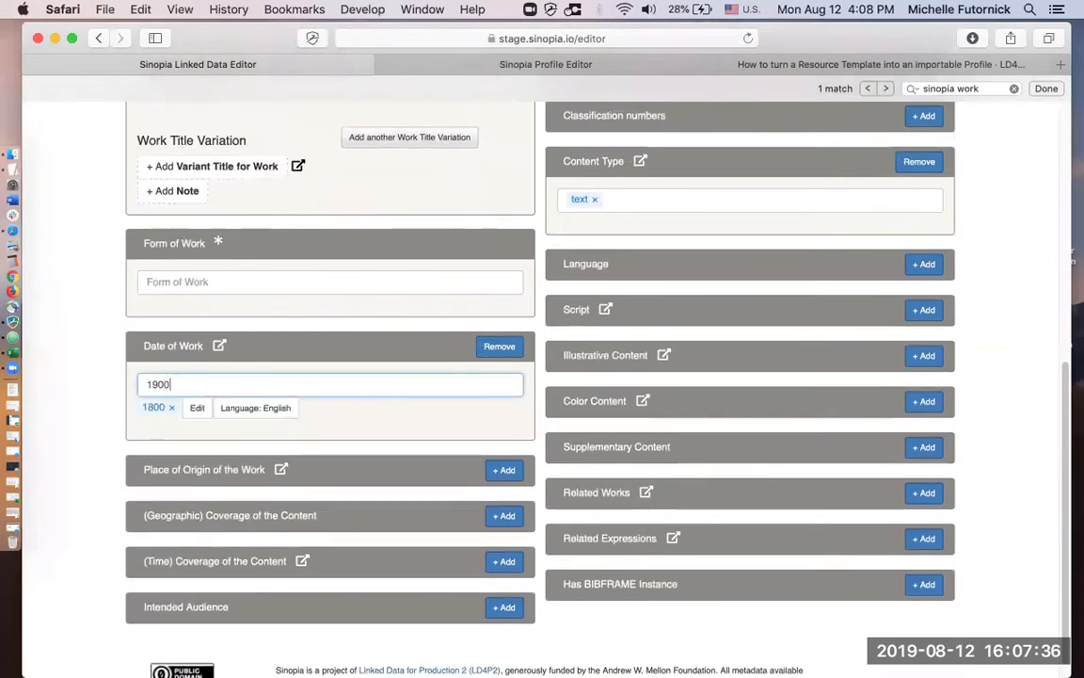
pyautogui.press('Return')
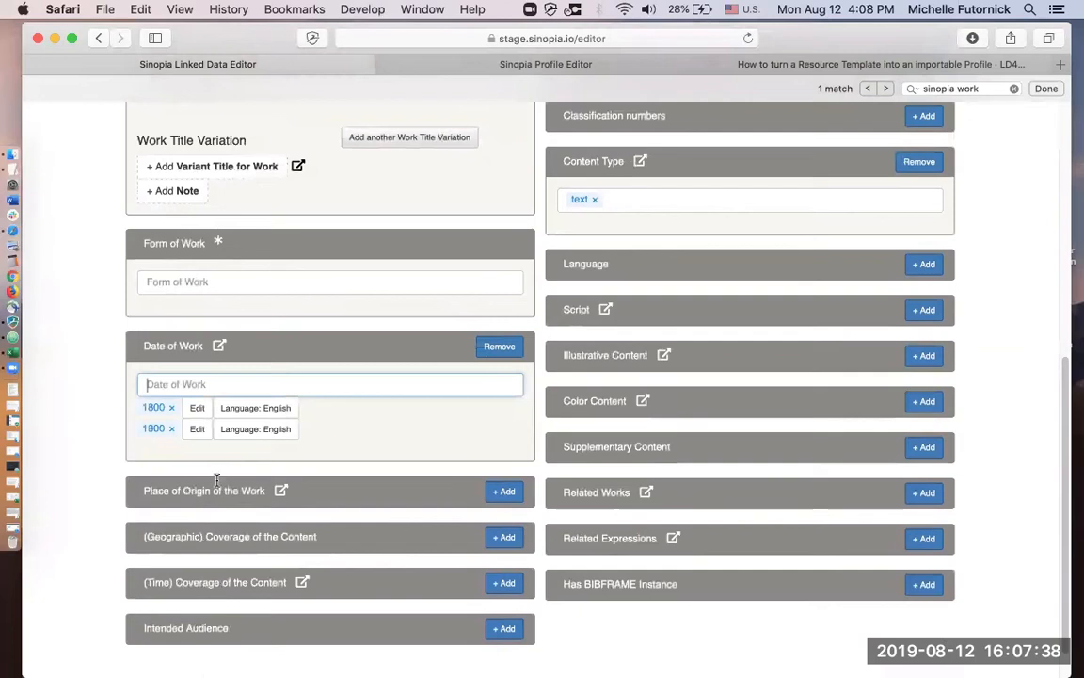
# Delete the second Date of Work value and change the first one to 1800s.
pyautogui.click(171, 429)
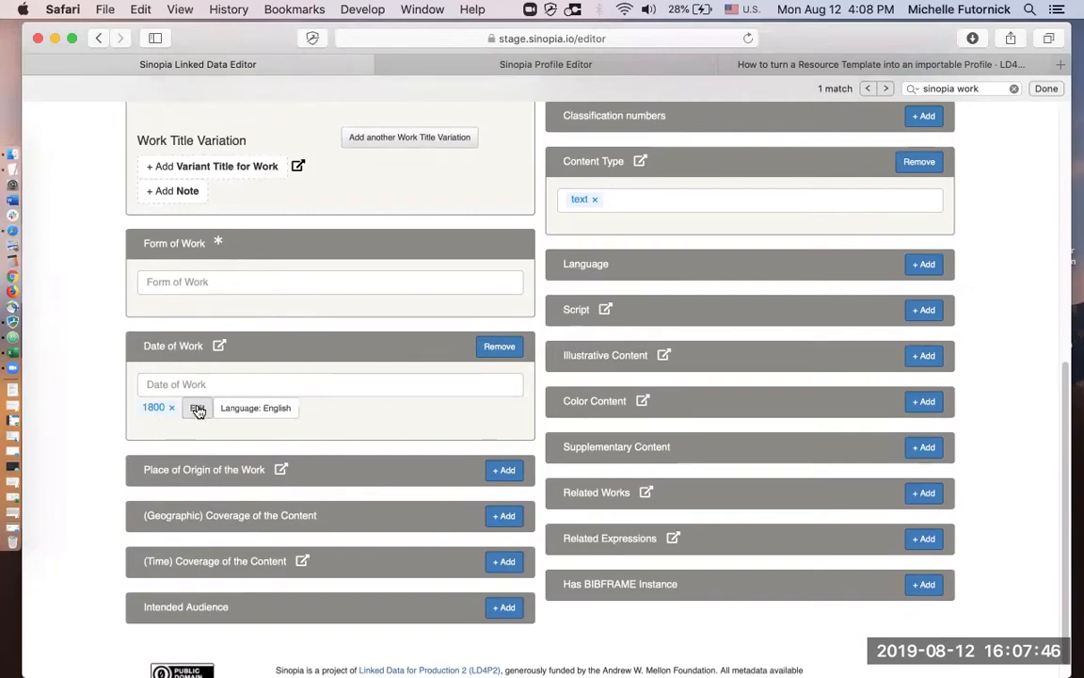
pyautogui.click(198, 408)
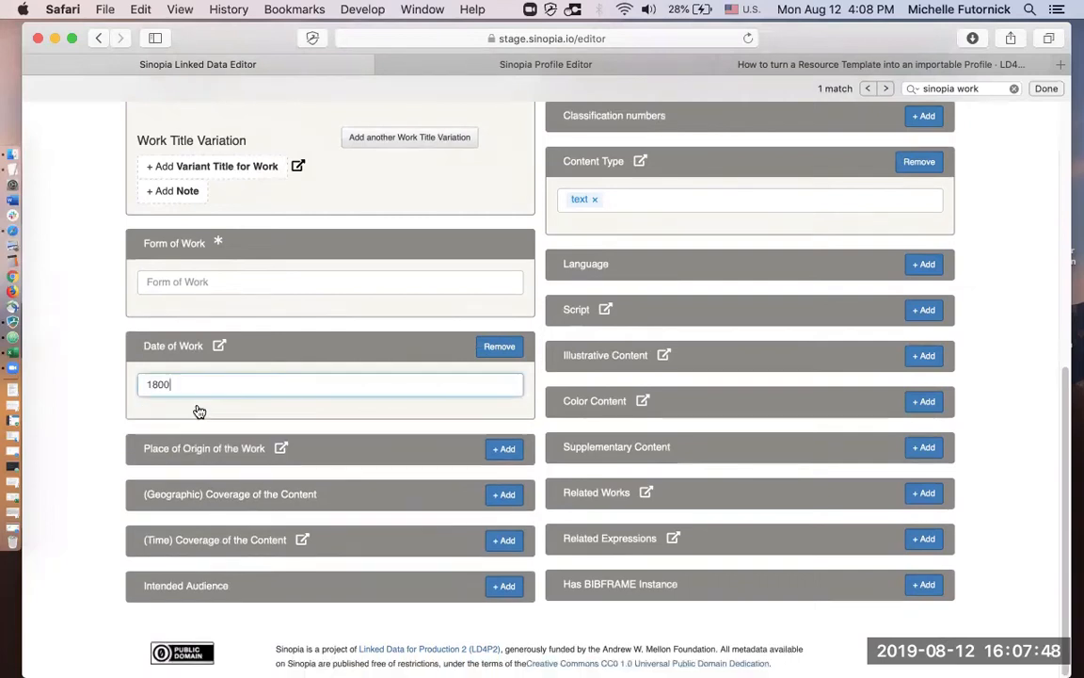
pyautogui.write('s')
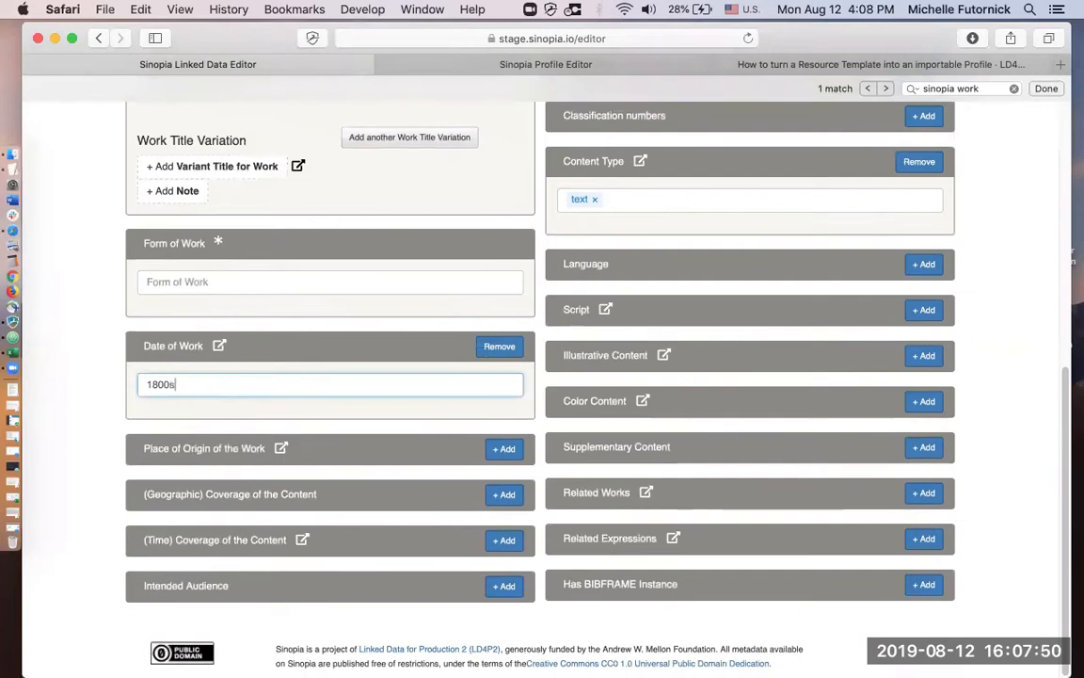
pyautogui.press('Return')
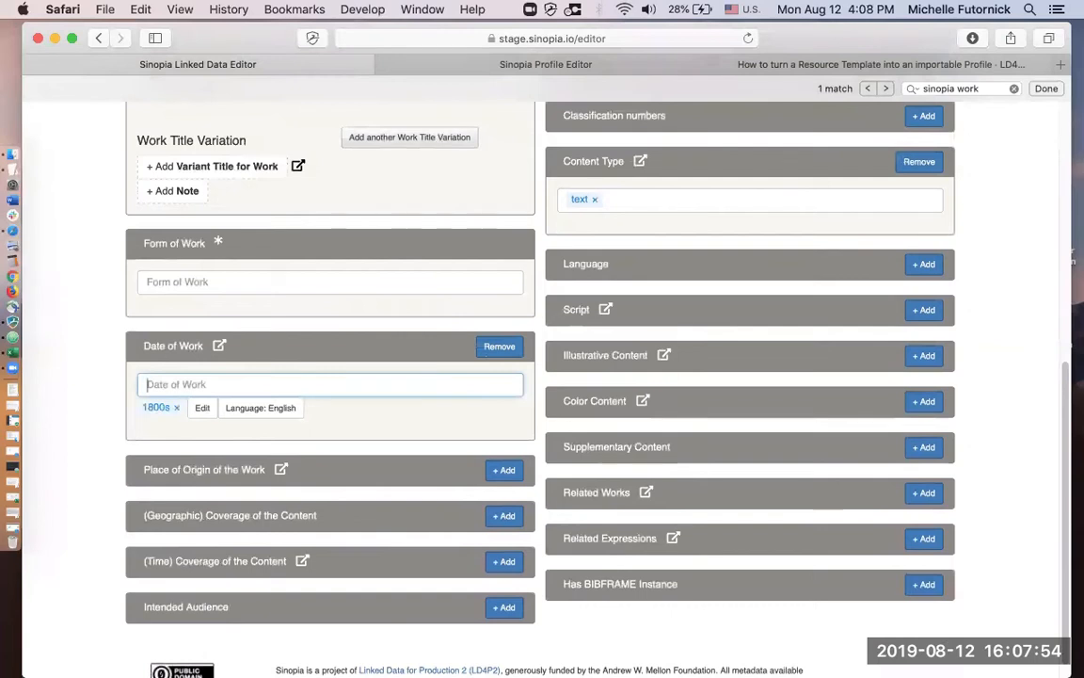
# Add the Dissertation property to the work to show its nested Degree, Institution, Date and Dissertation note fields.
pyautogui.scroll(-2, 216, 283)
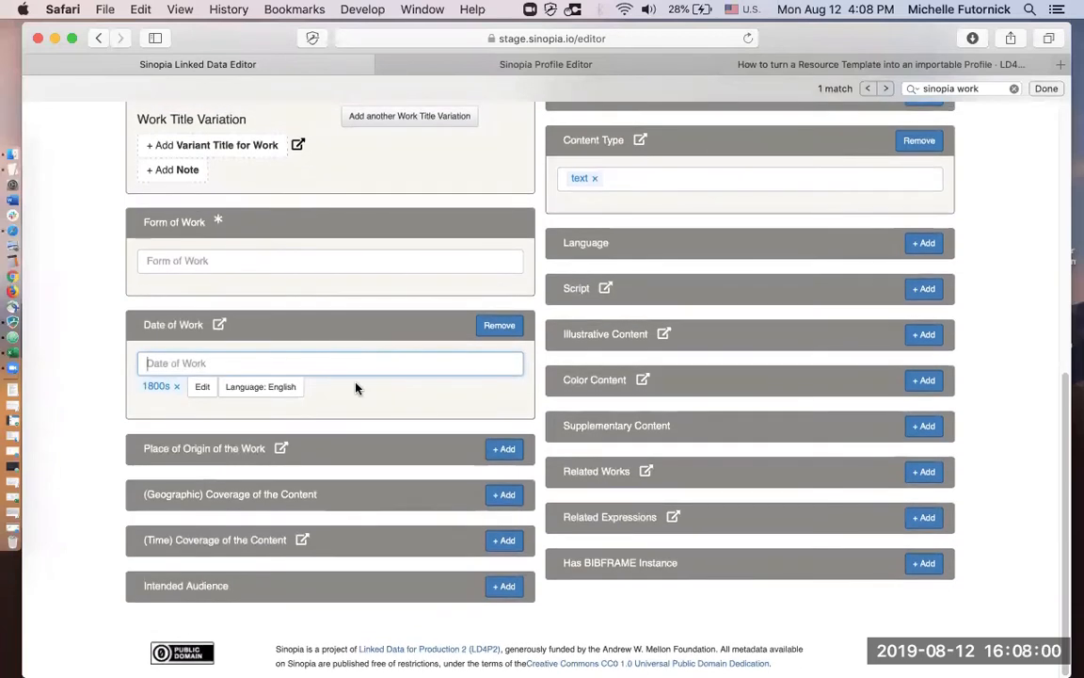
pyautogui.scroll(8, 356, 388)
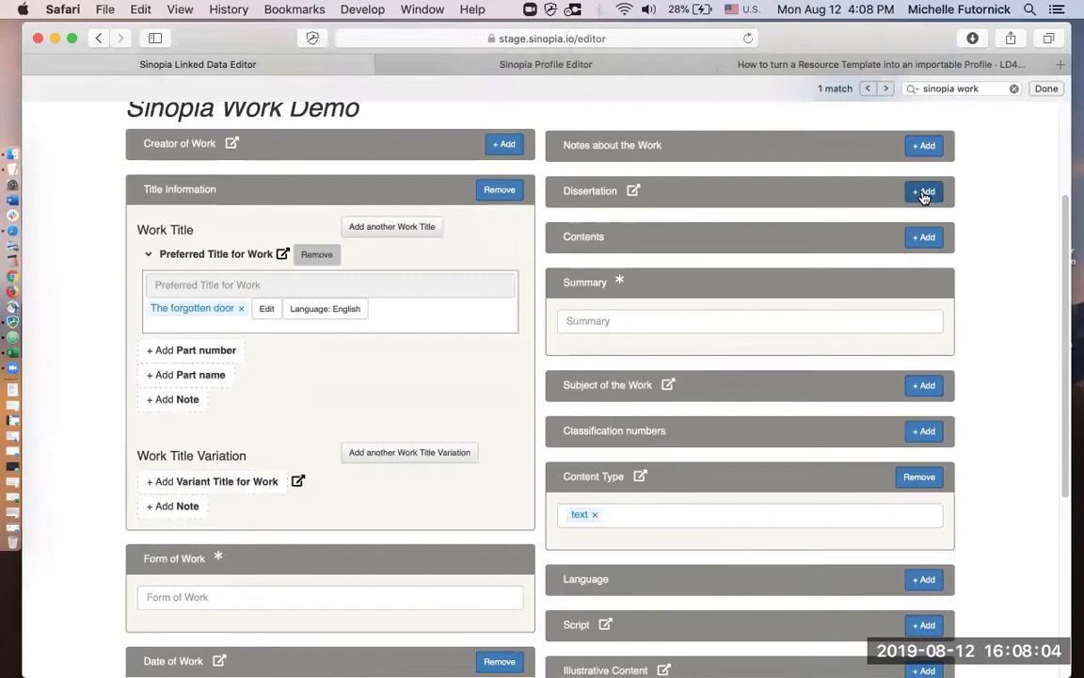
pyautogui.click(926, 193)
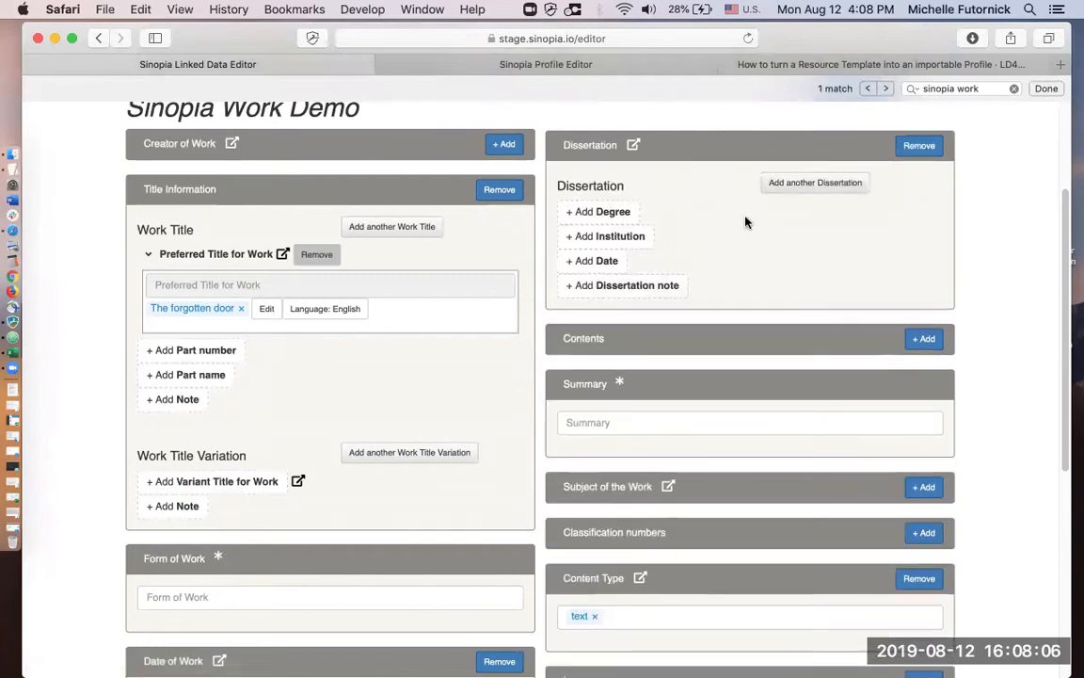
pyautogui.scroll(2, 702, 249)
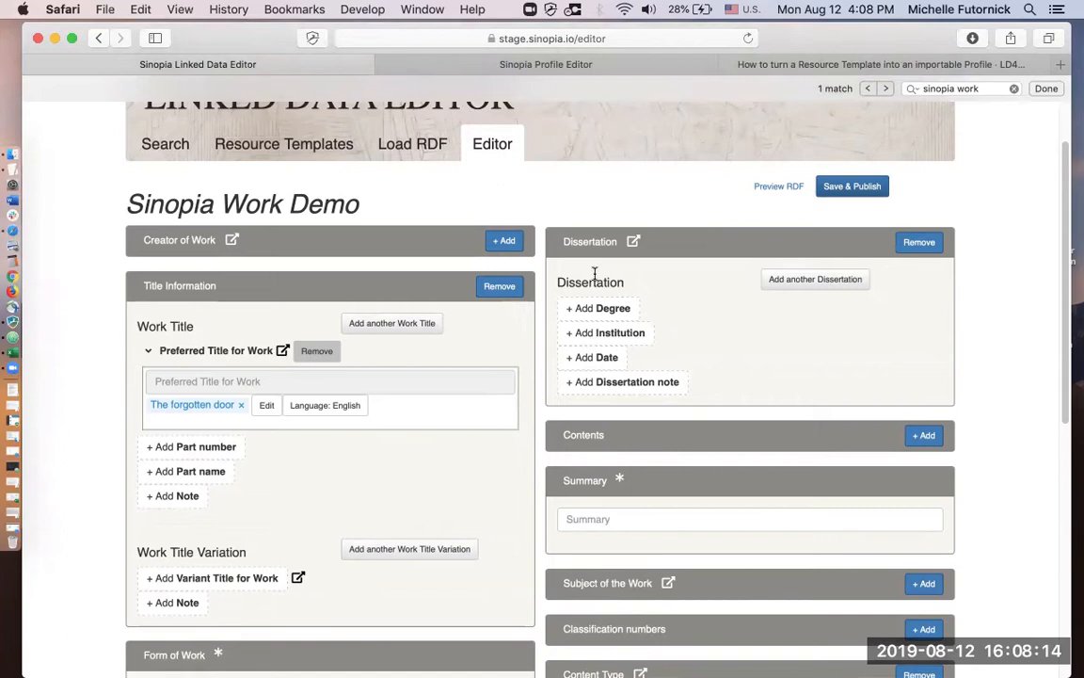
# Add a second Dissertation with the Degree "MBA", and remove that Dissertation again.
pyautogui.click(801, 285)
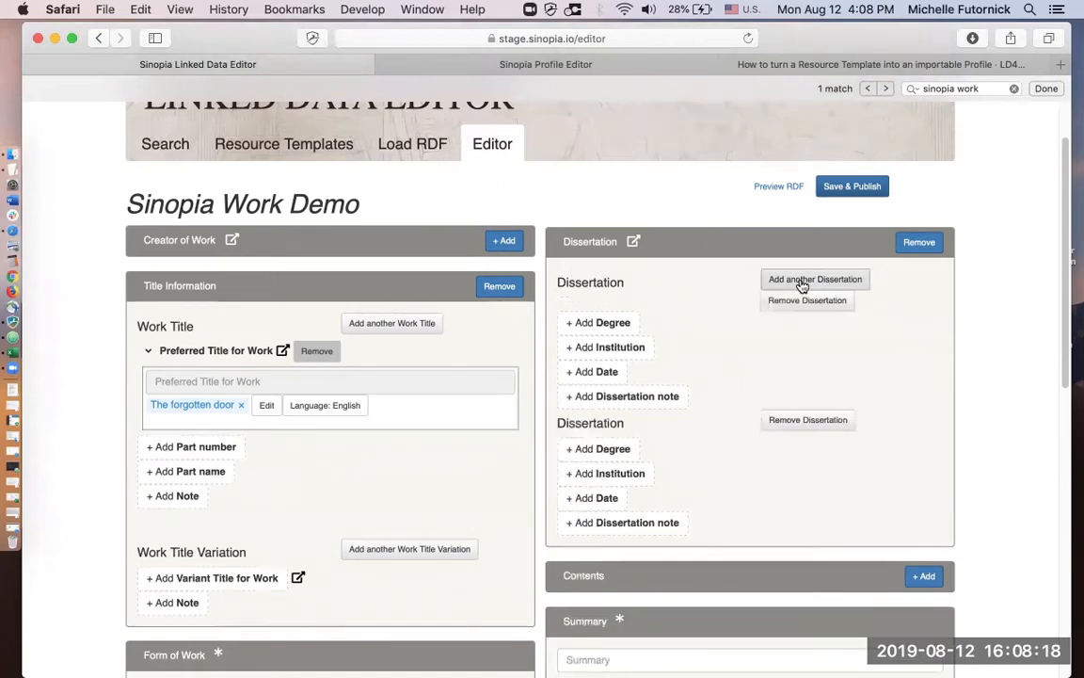
pyautogui.click(624, 451)
pyautogui.click(622, 475)
pyautogui.write('MBA')
pyautogui.press('Return')
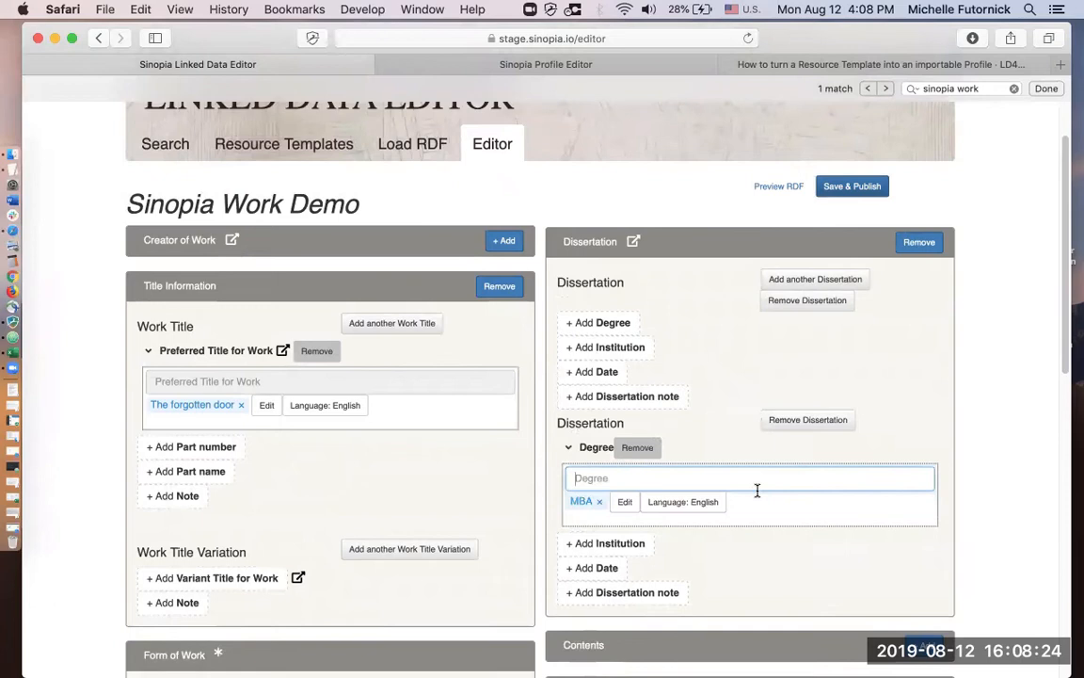
pyautogui.click(809, 421)
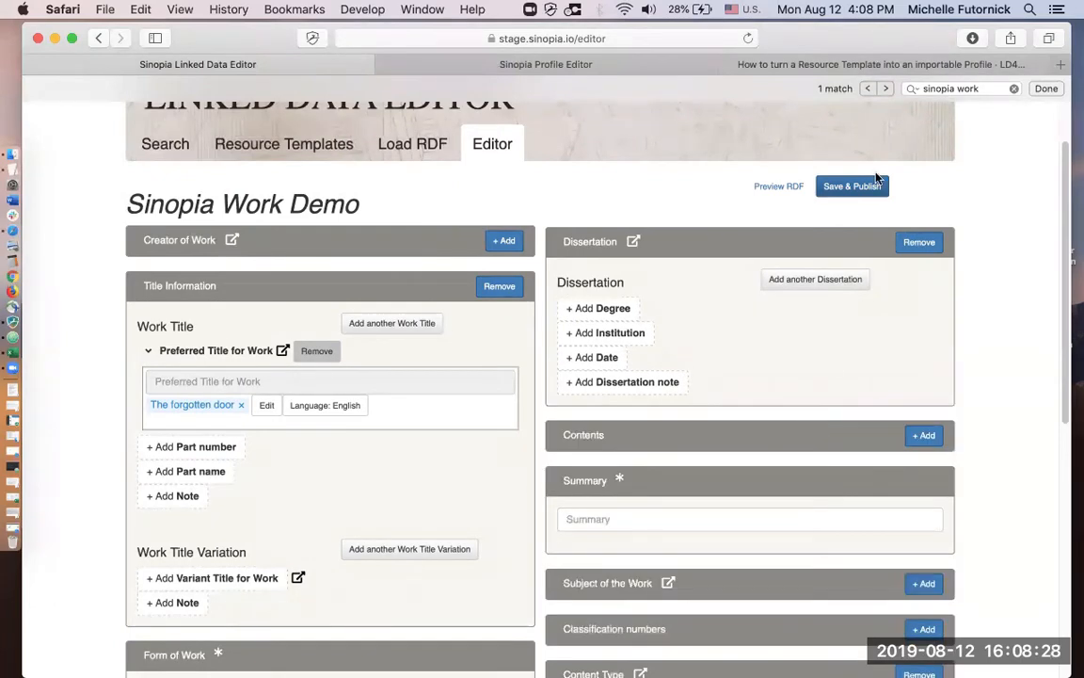
# Preview the RDF of the Sinopia Work Demo record and close the preview without publishing.
pyautogui.scroll(2, 522, 344)
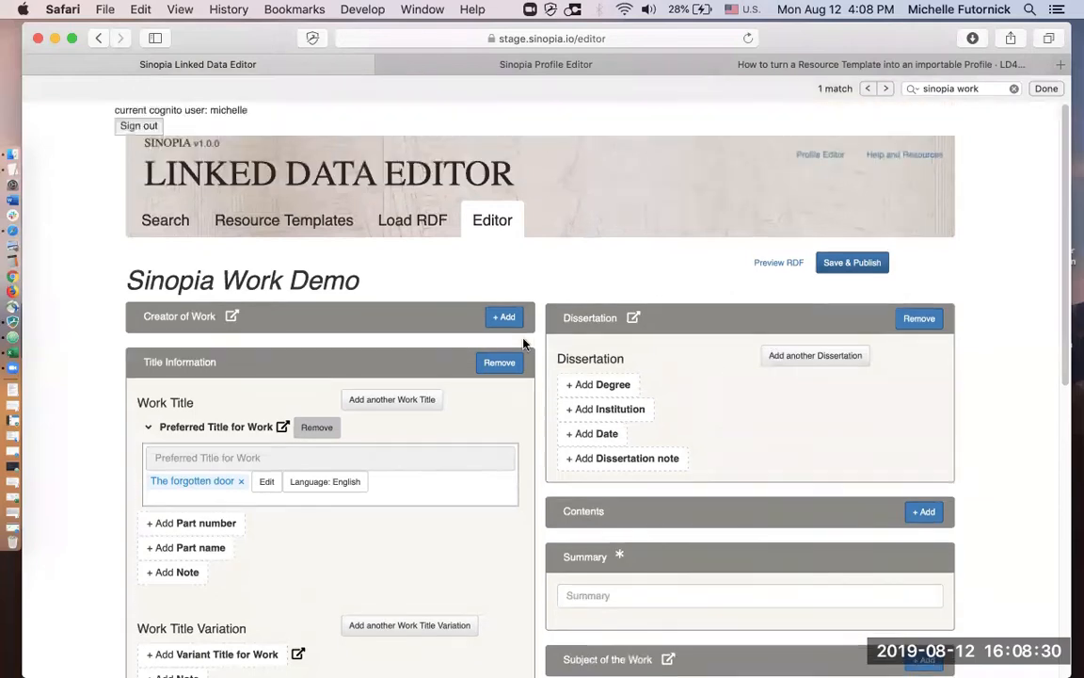
pyautogui.click(780, 263)
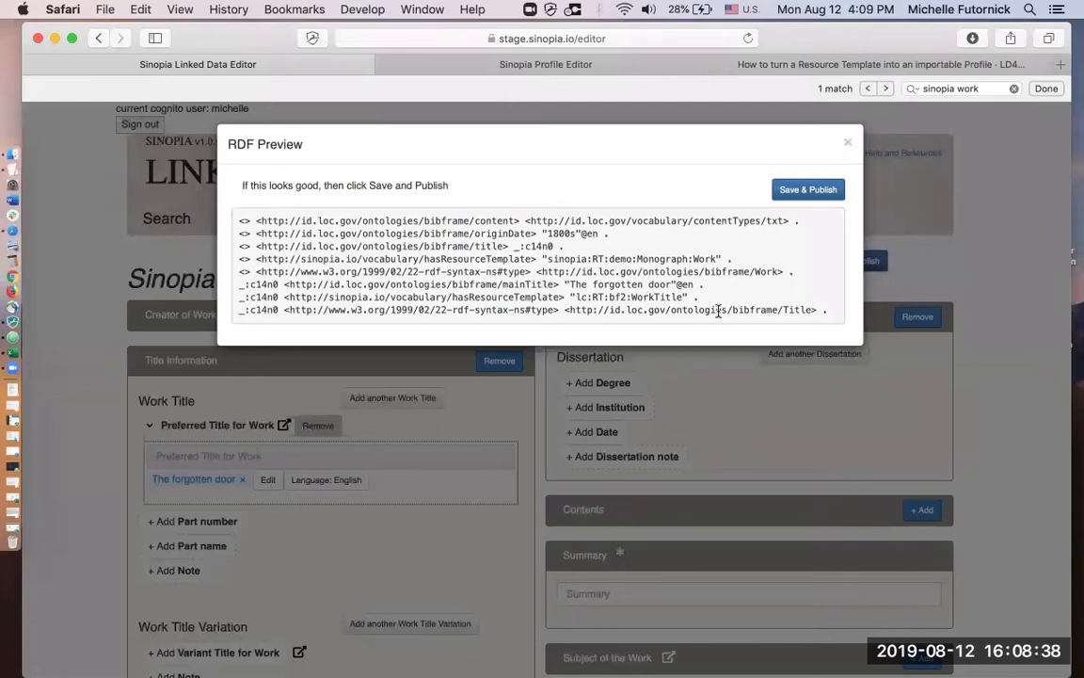
pyautogui.click(849, 142)
pyautogui.scroll(-3, 635, 271)
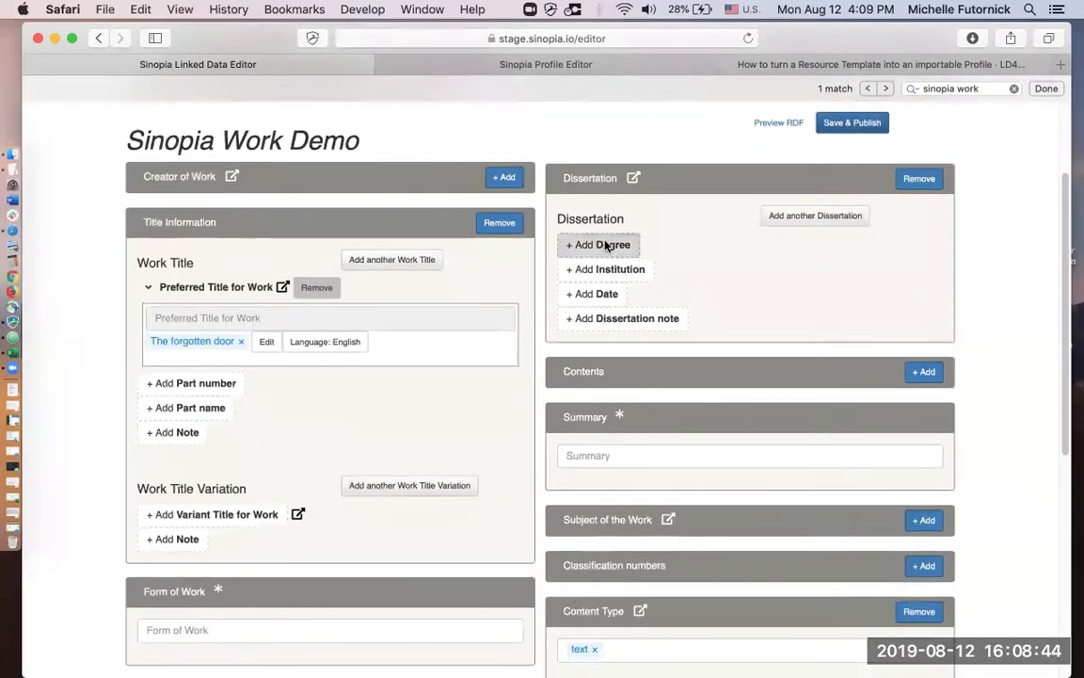
# Add the Degree field to the work's Dissertation and enter the value "MA".
pyautogui.click(607, 246)
pyautogui.click(616, 273)
pyautogui.write('MA')
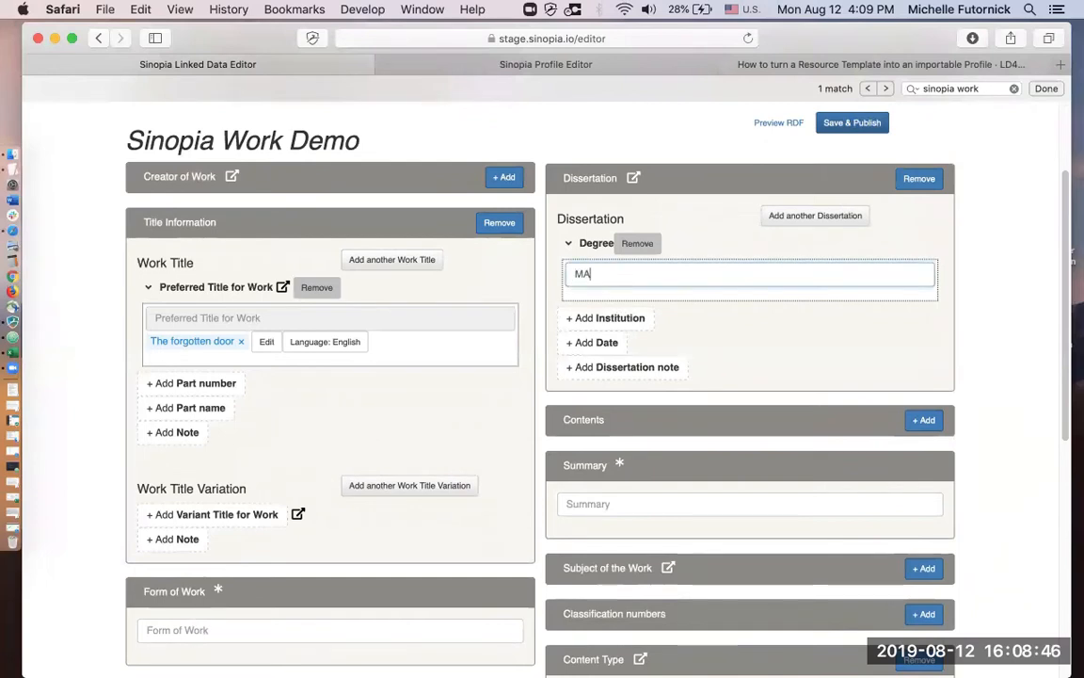
pyautogui.press('Return')
# Preview the record's RDF, highlight the bibframe degree triple of the dissertation, and close the preview without publishing.
pyautogui.click(780, 123)
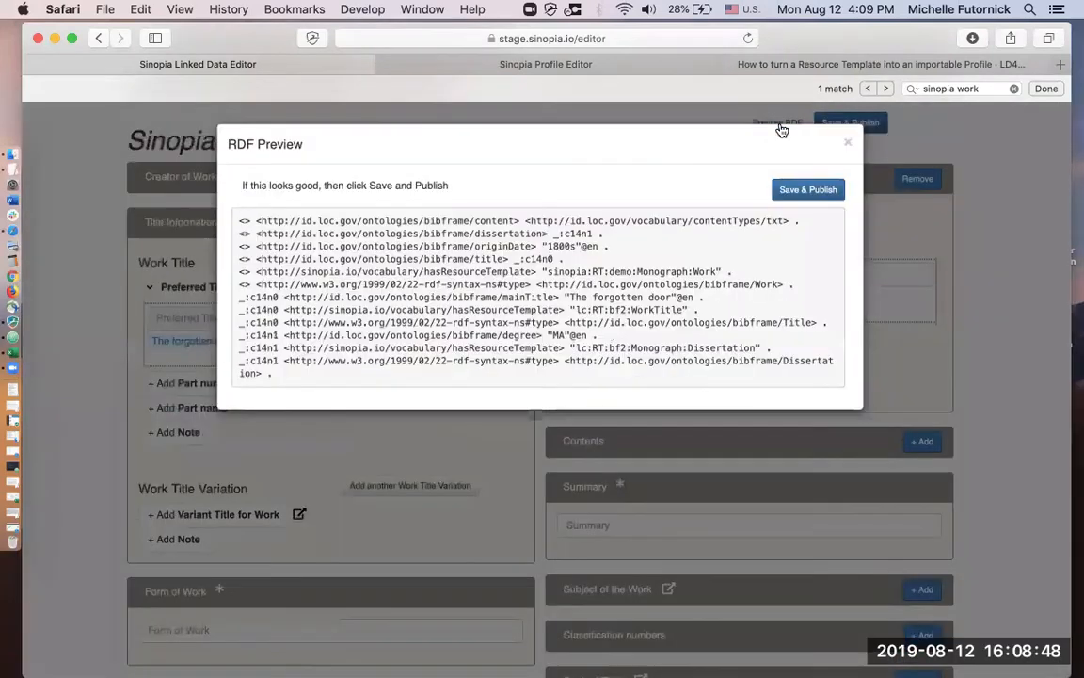
pyautogui.moveTo(596, 335); pyautogui.dragTo(224, 330)
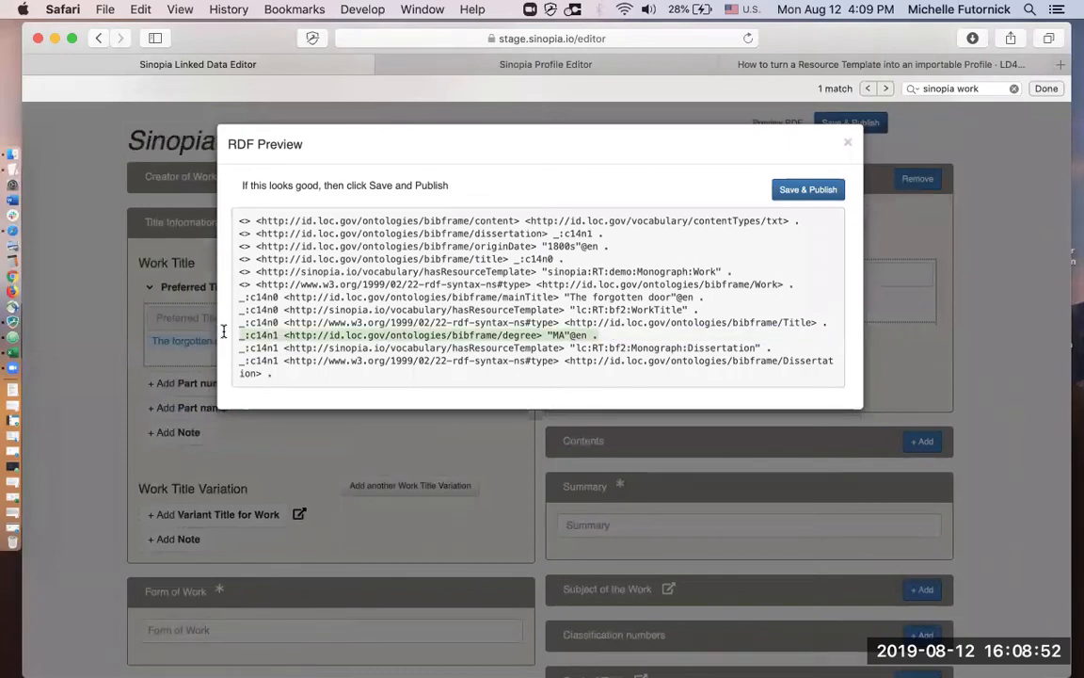
pyautogui.click(847, 142)
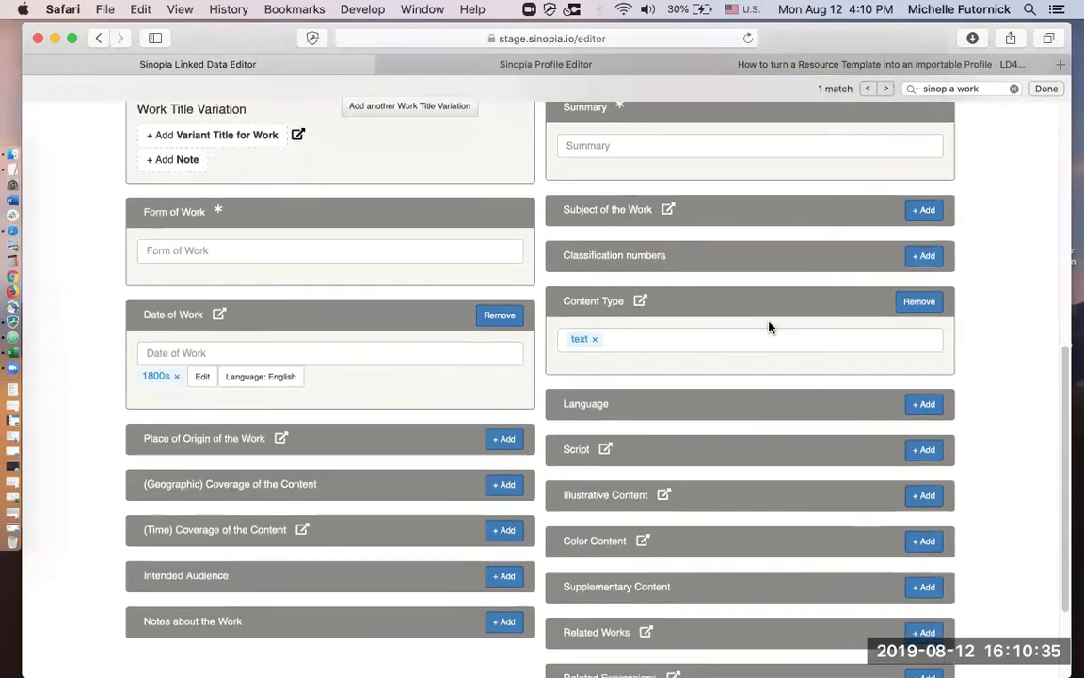
# Add the Subject of the Work property, look up "coffee" and choose the LOC subject Coffee cakes.
pyautogui.scroll(-3, 768, 325)
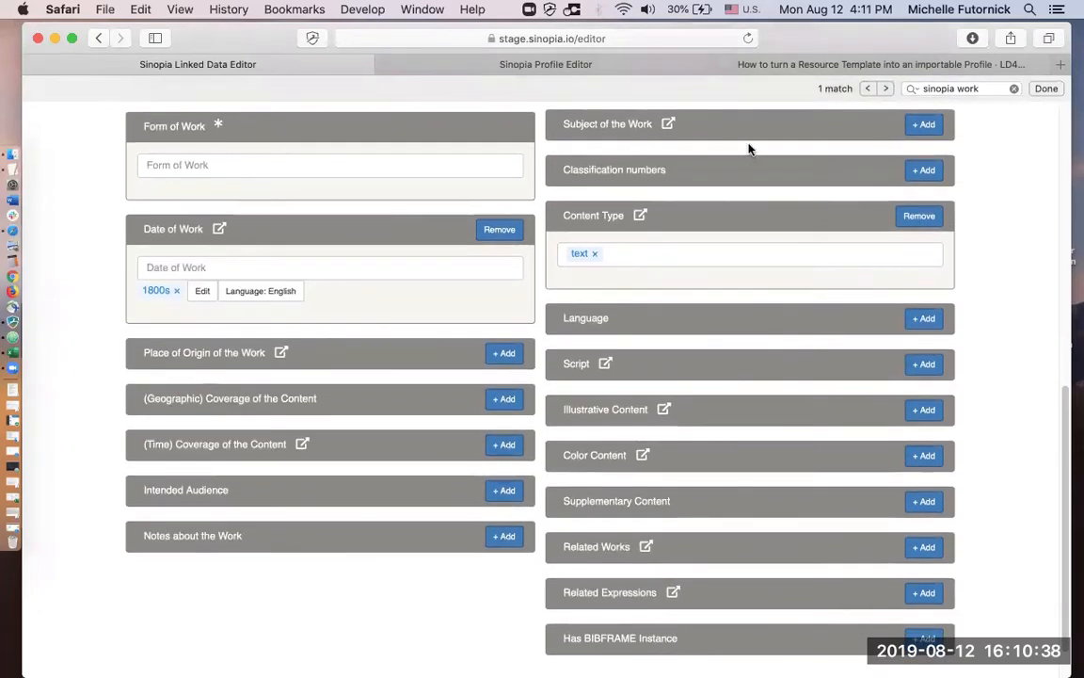
pyautogui.click(927, 124)
pyautogui.scroll(2, 725, 204)
pyautogui.click(637, 230)
pyautogui.write('coffee')
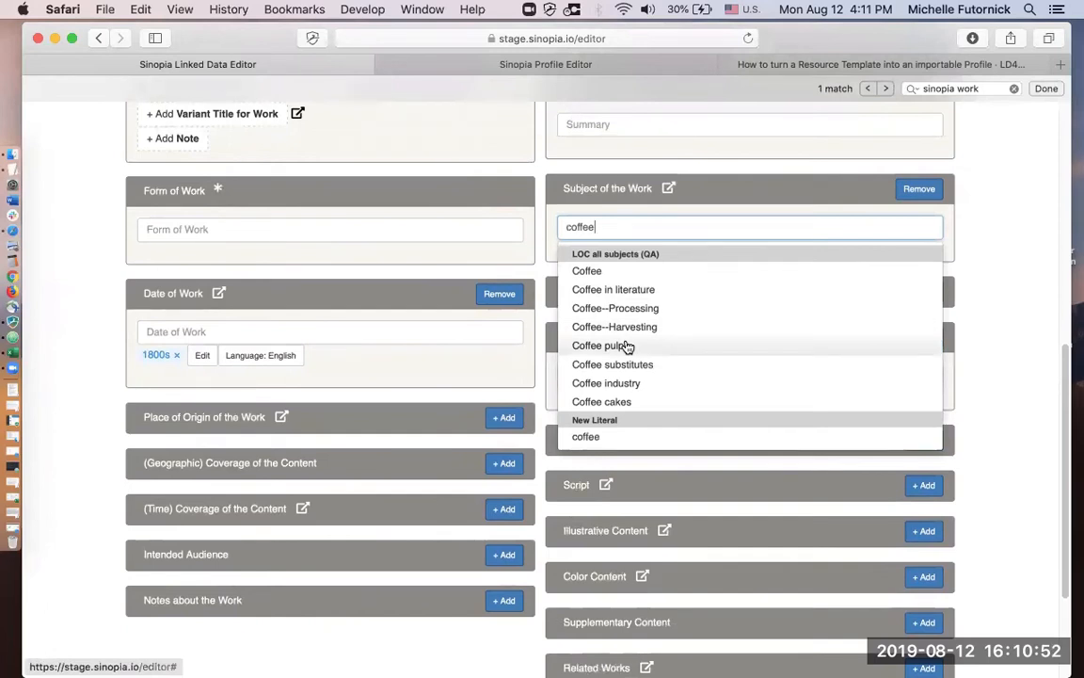
pyautogui.click(616, 401)
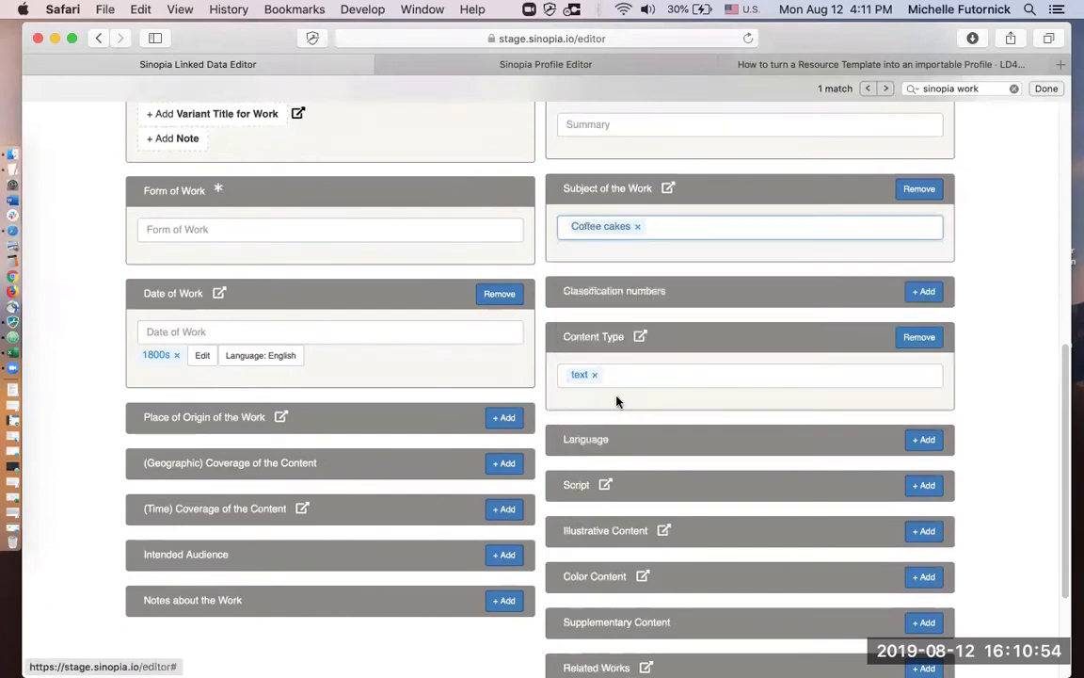
# Open the Coffee cakes subject link in a separate tab, review its Library of Congress authority record, and return to the Linked Data Editor.
pyautogui.rightClick(591, 232)
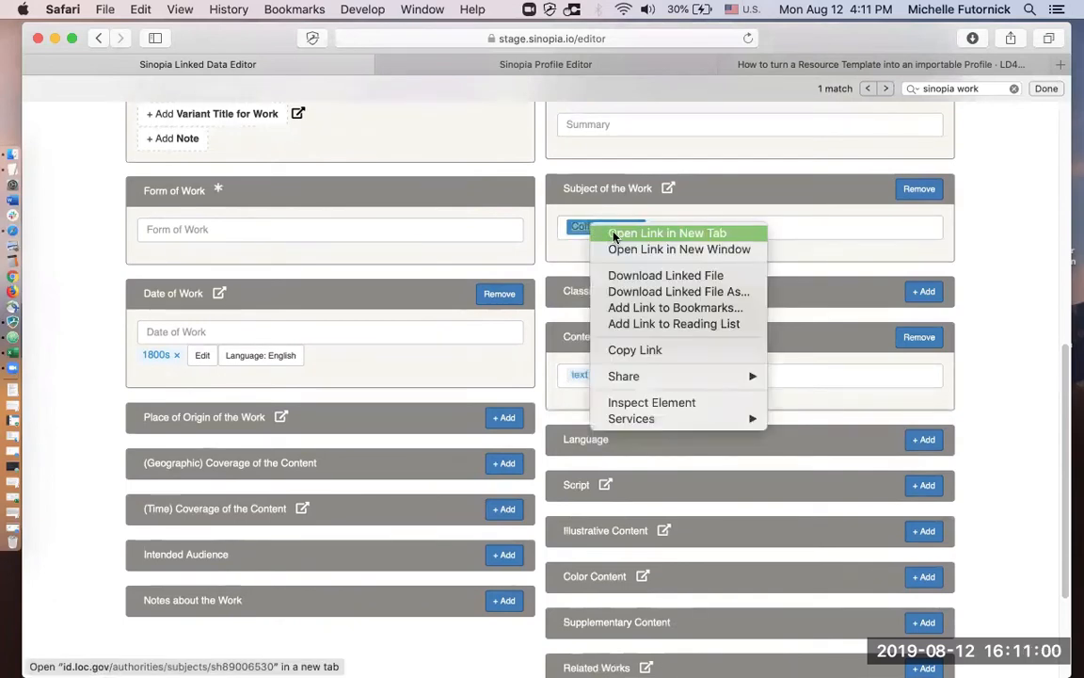
pyautogui.click(613, 235)
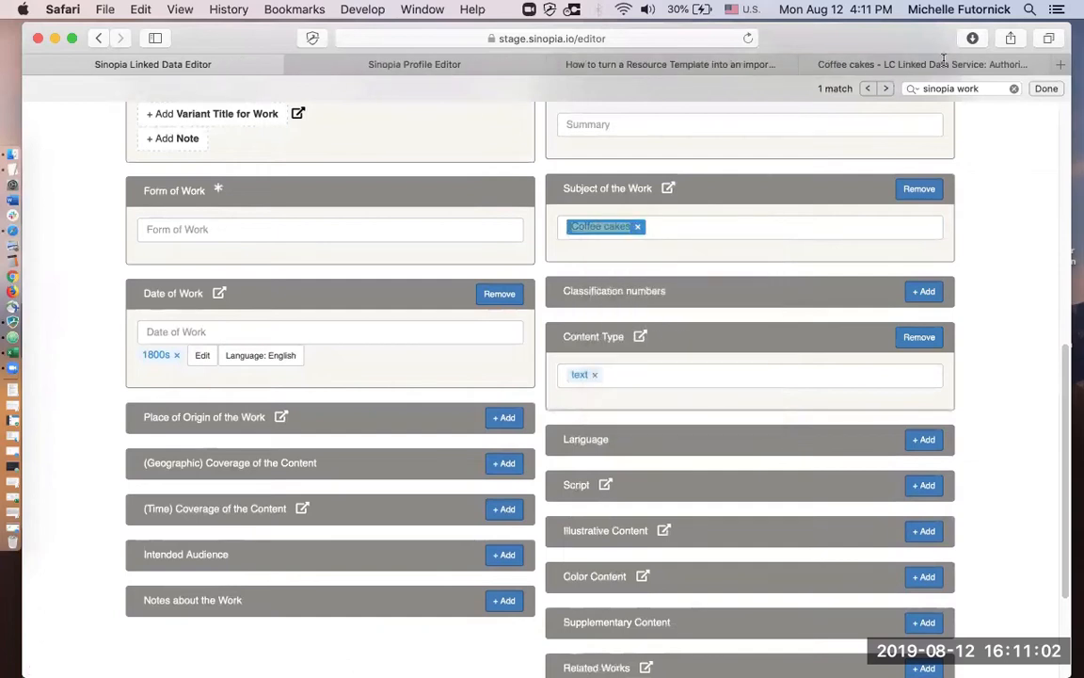
pyautogui.click(944, 64)
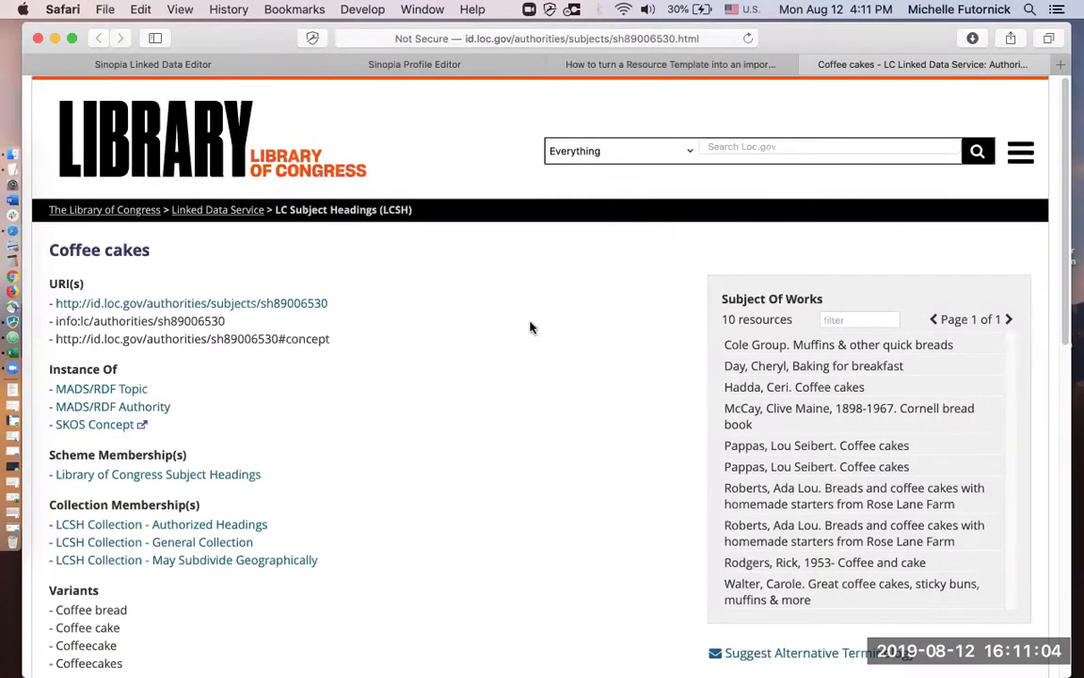
pyautogui.scroll(-10, 530, 326)
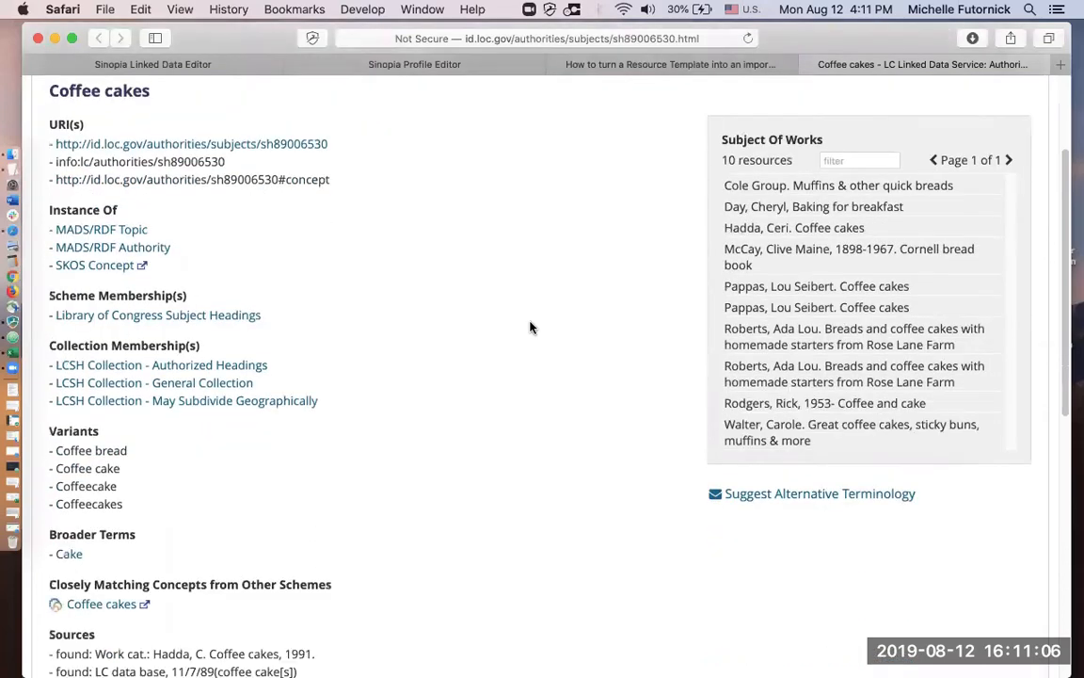
pyautogui.scroll(-4, 530, 326)
pyautogui.scroll(8, 530, 327)
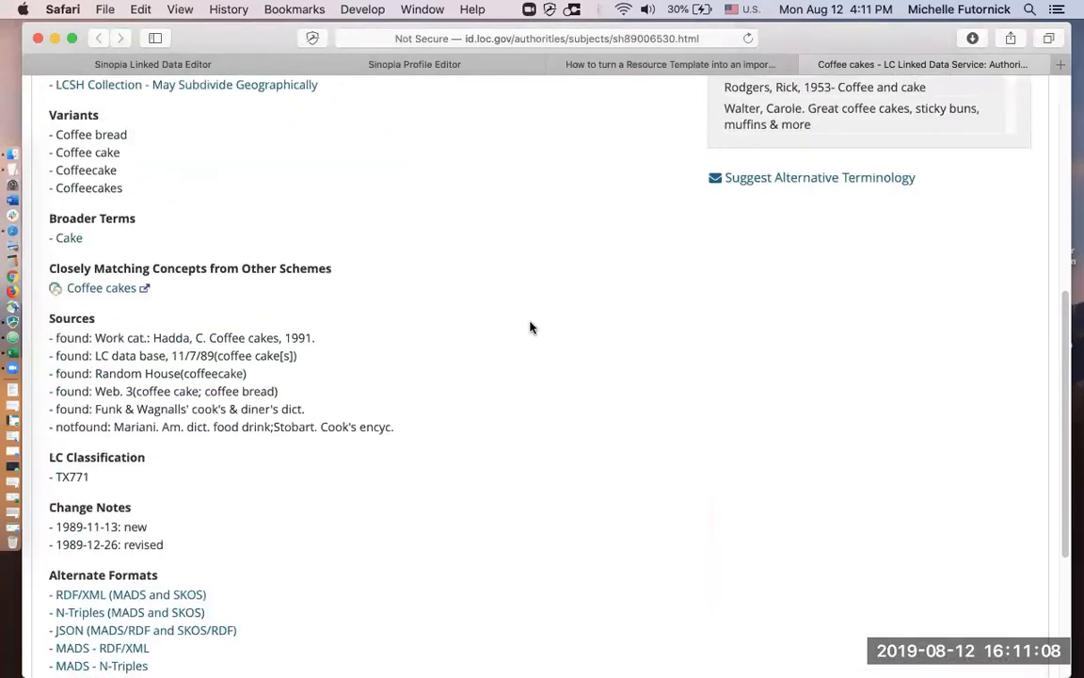
pyautogui.scroll(3, 530, 327)
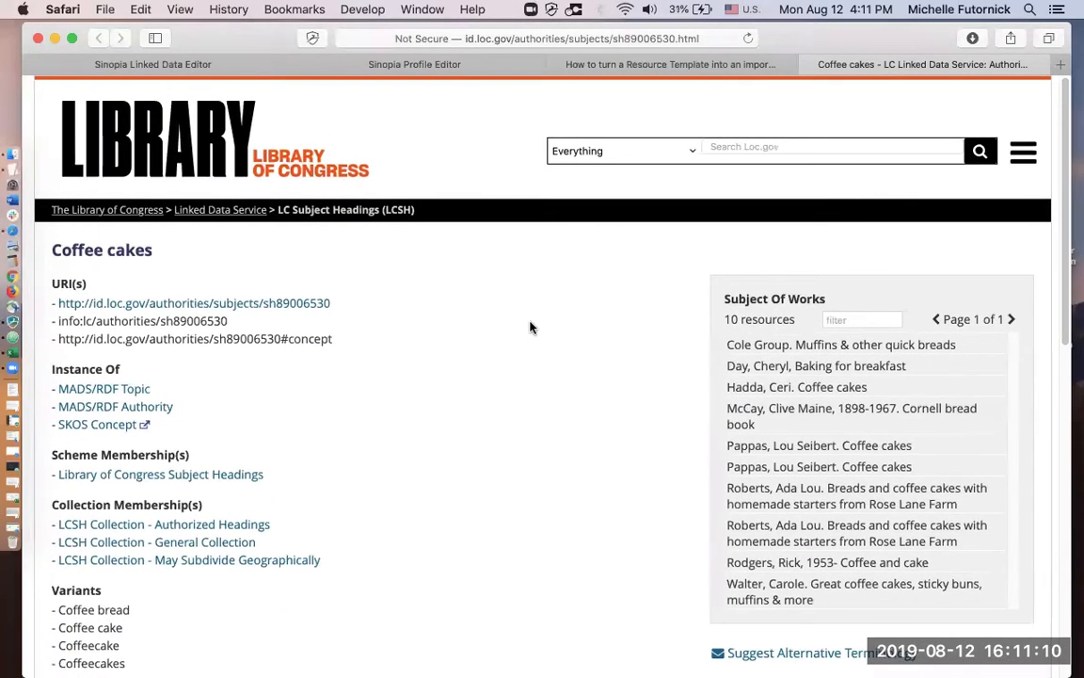
pyautogui.click(209, 68)
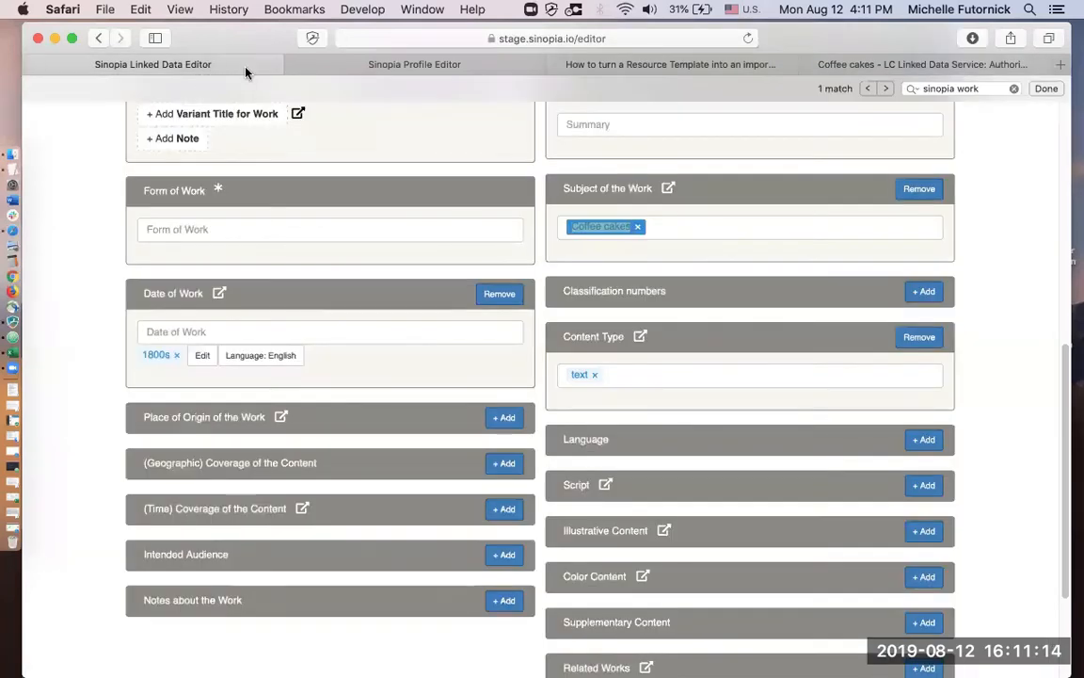
pyautogui.click(695, 221)
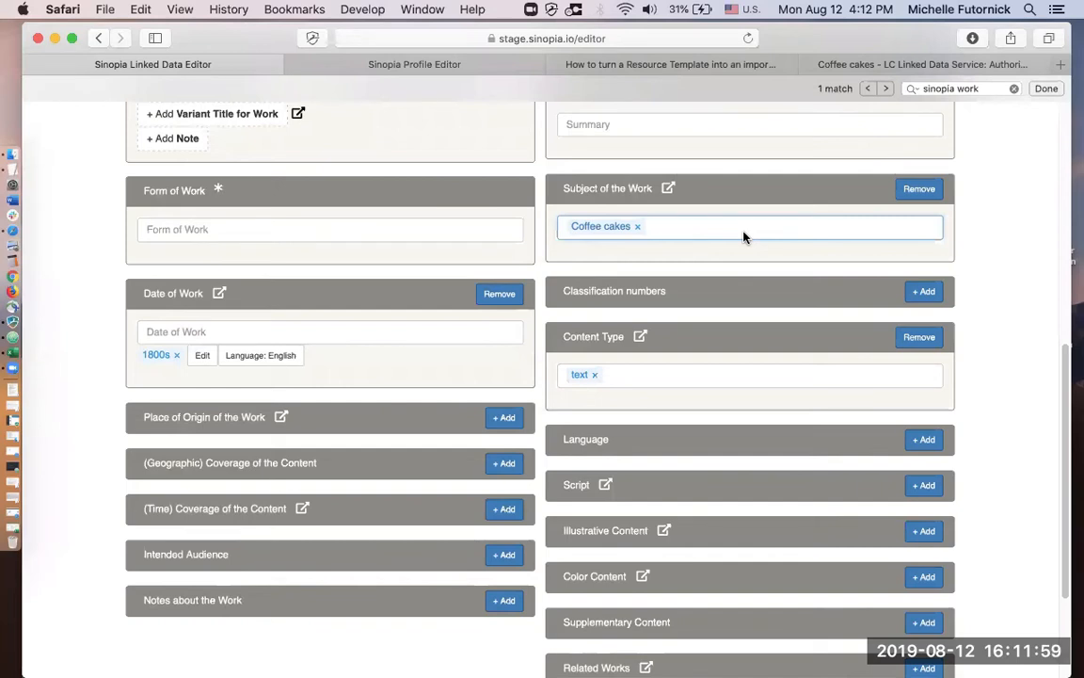
pyautogui.write('http')
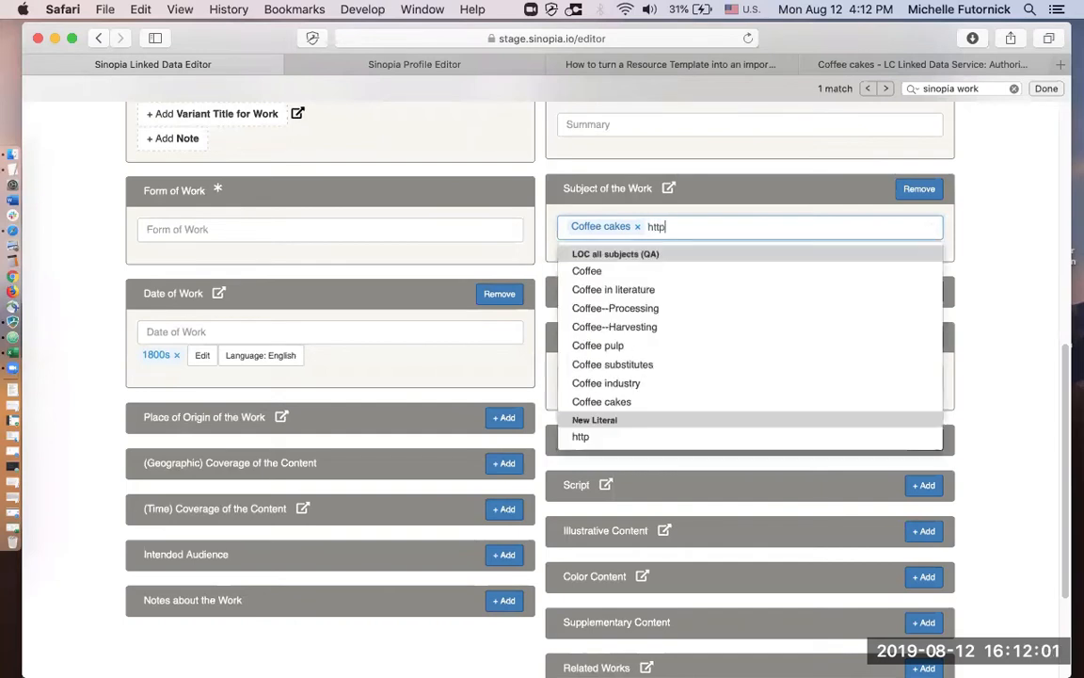
pyautogui.write('://www.wi')
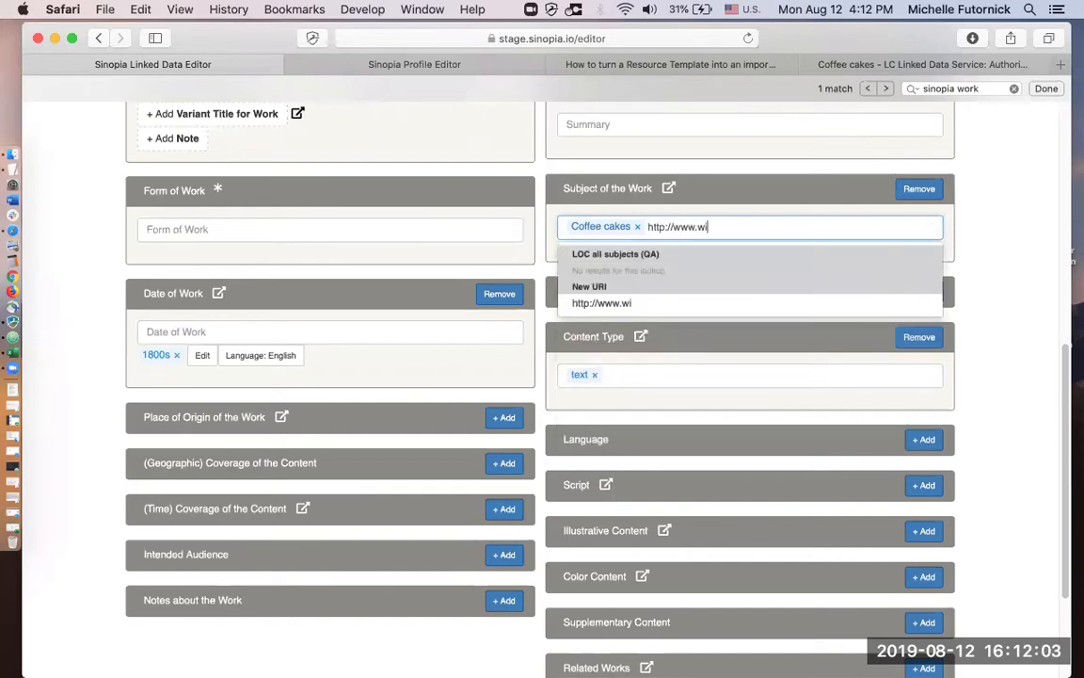
pyautogui.write('kidata.org/wiki/Q475')
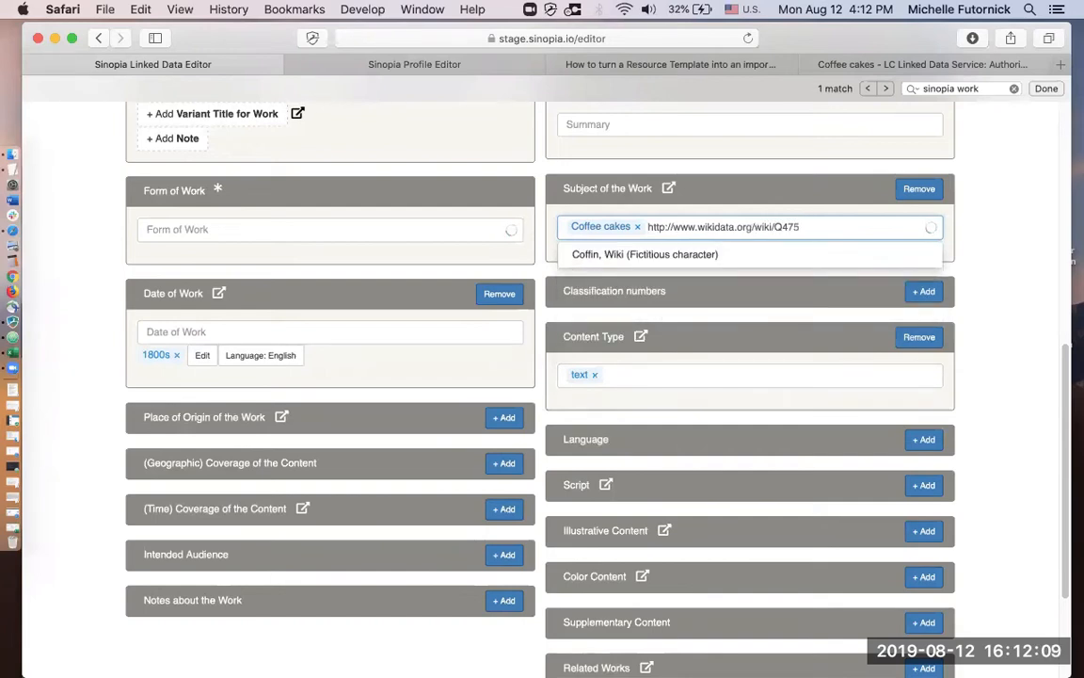
pyautogui.write('22966')
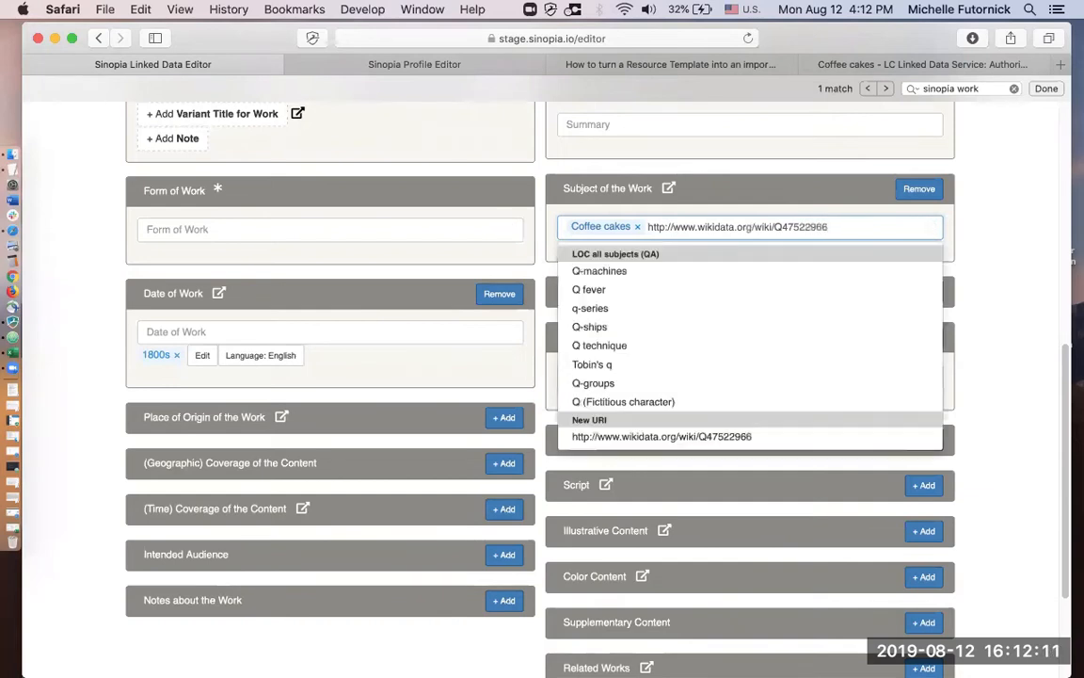
pyautogui.click(715, 438)
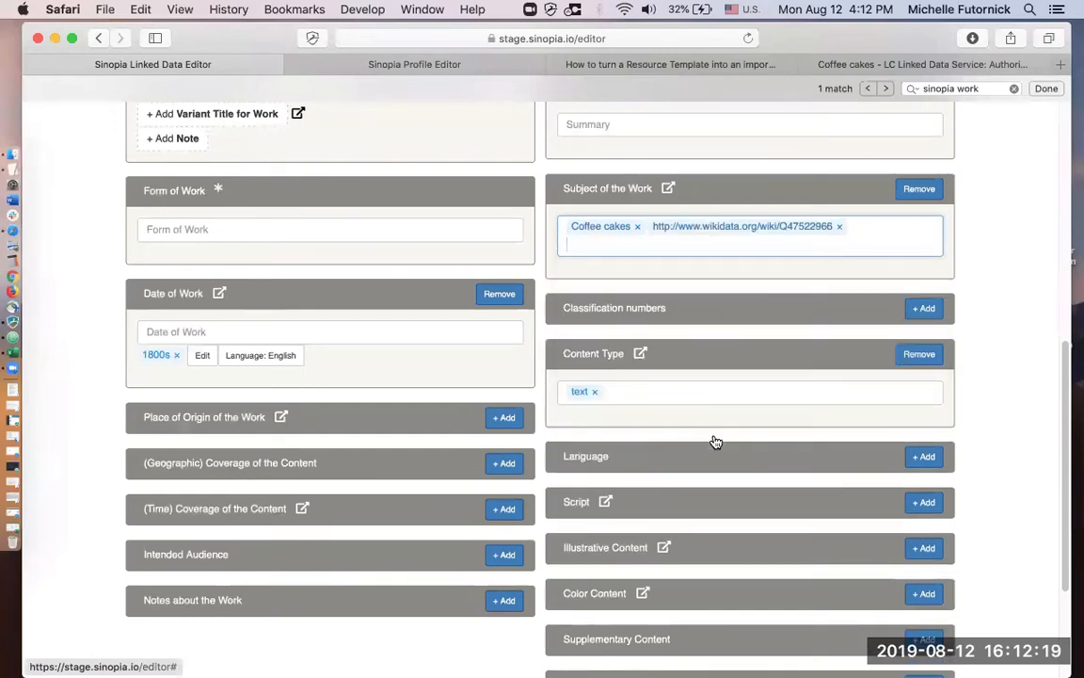
# Open the subject's Wikidata link in a separate tab, view the item page, and return to the Linked Data Editor.
pyautogui.rightClick(725, 234)
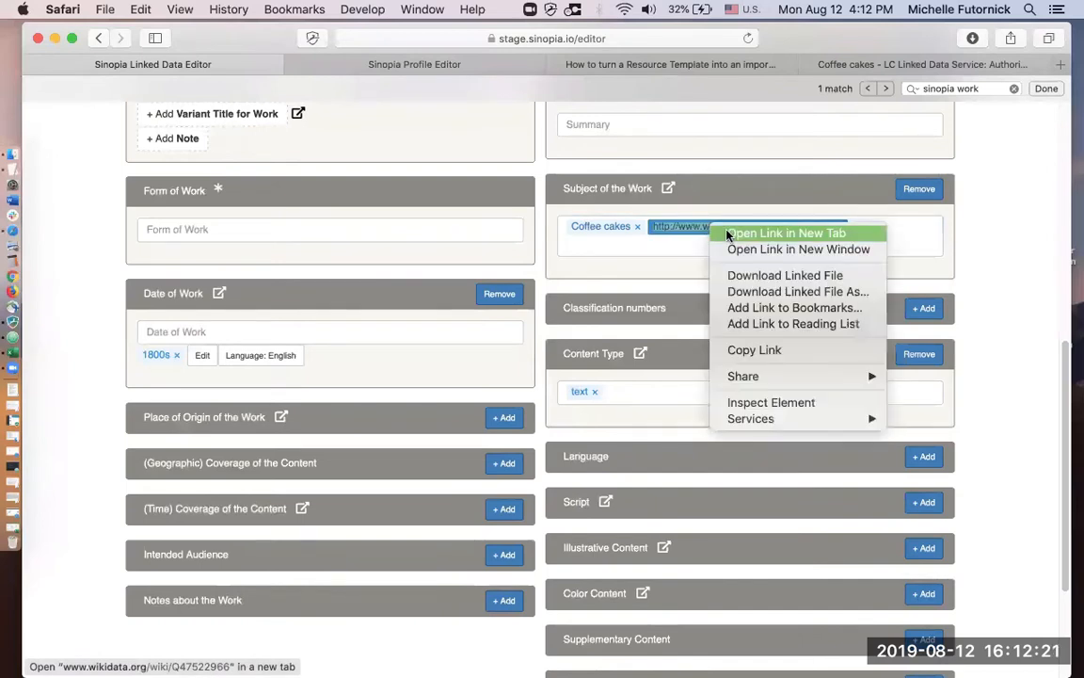
pyautogui.click(730, 233)
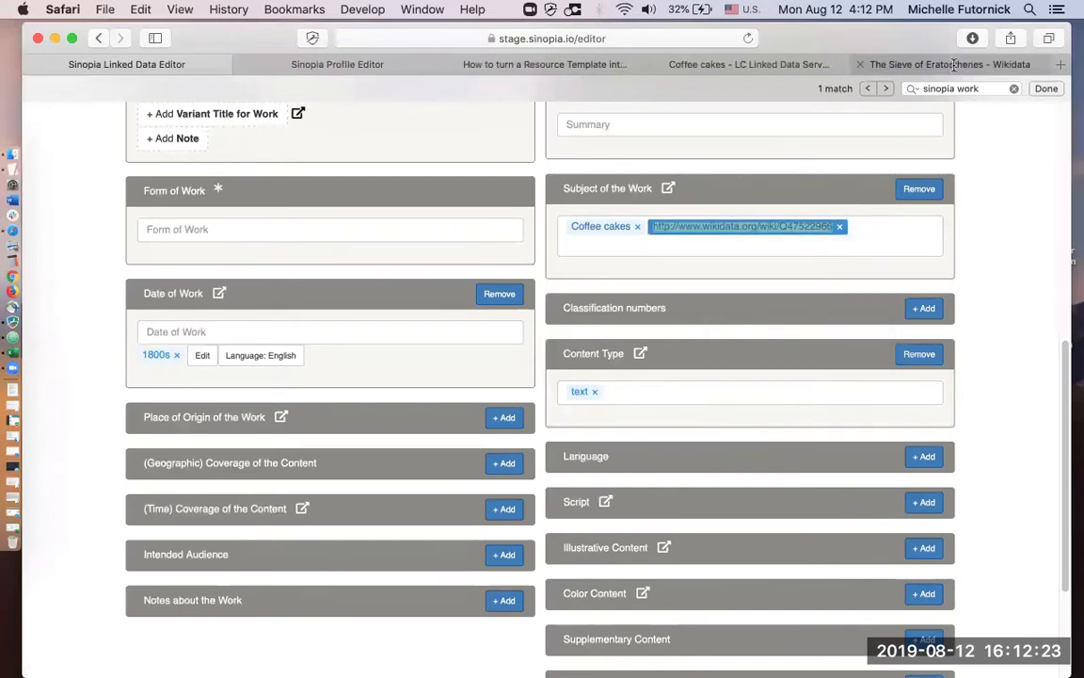
pyautogui.click(955, 64)
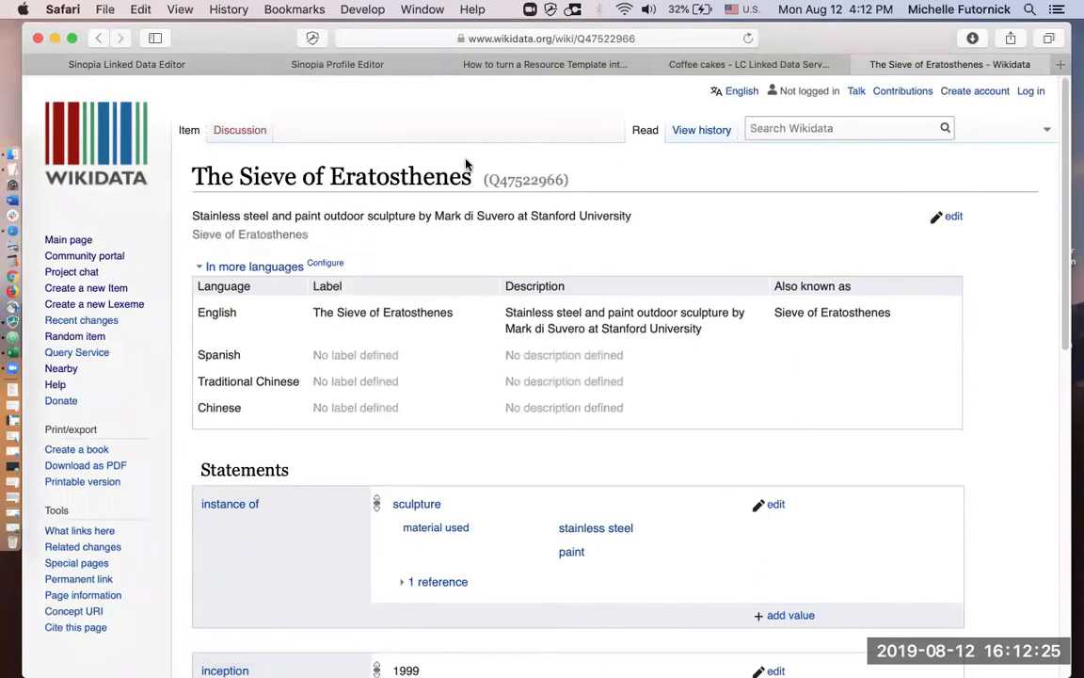
pyautogui.click(187, 69)
# Add "coffee substitutes" to Subject of the Work as a new literal instead of a LOC lookup term.
pyautogui.click(890, 234)
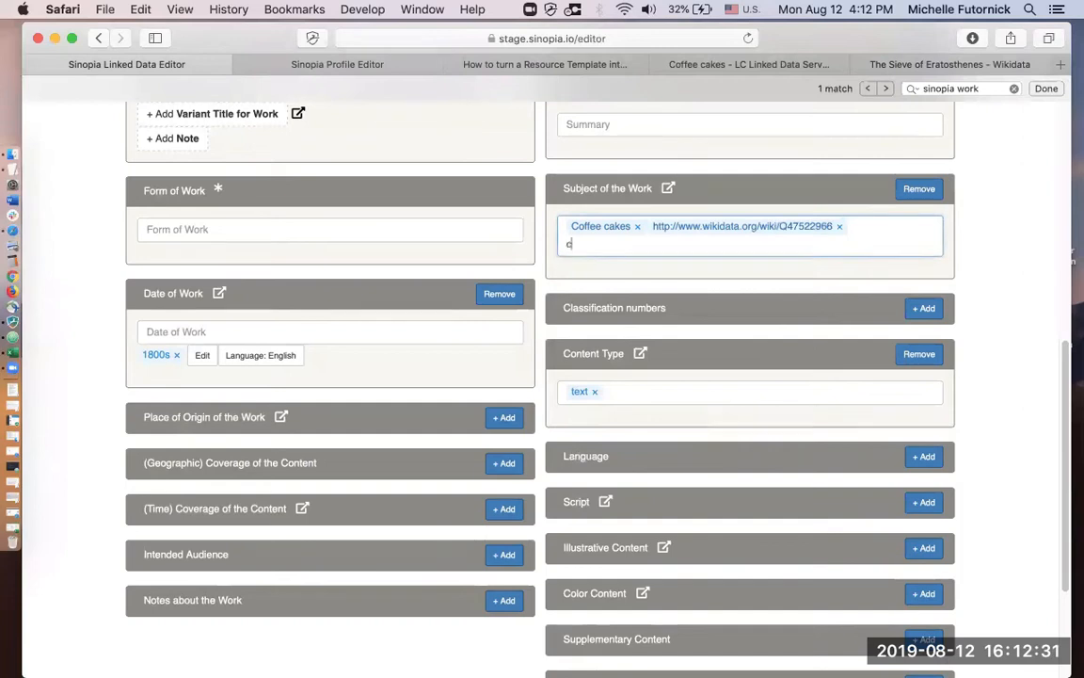
pyautogui.write('coffee sub')
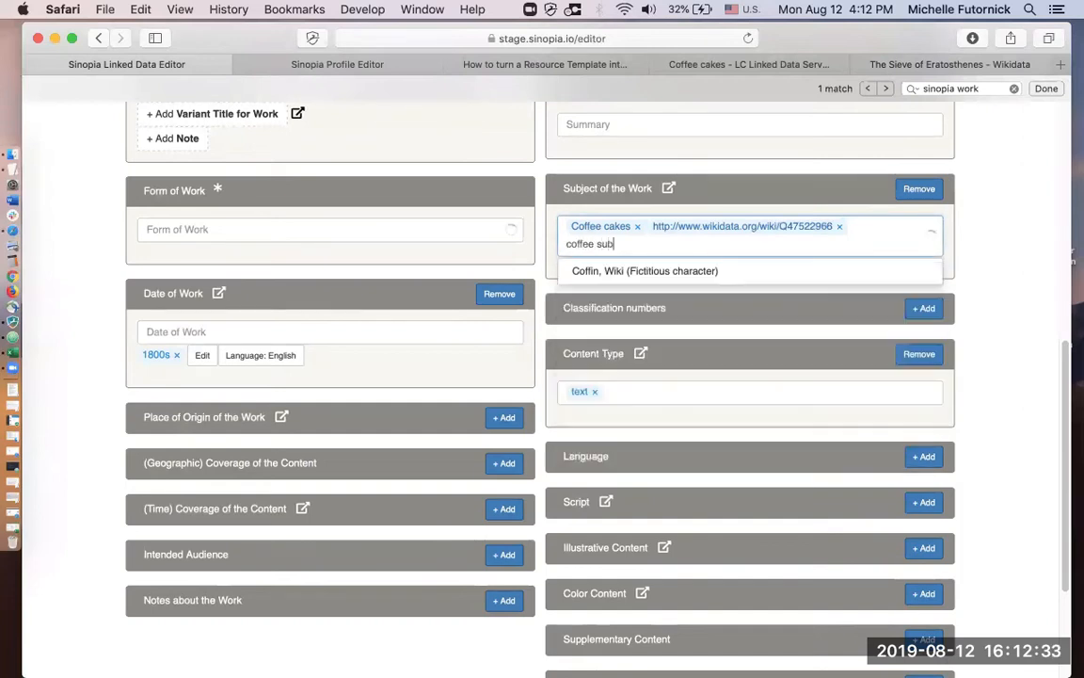
pyautogui.write('stitutes')
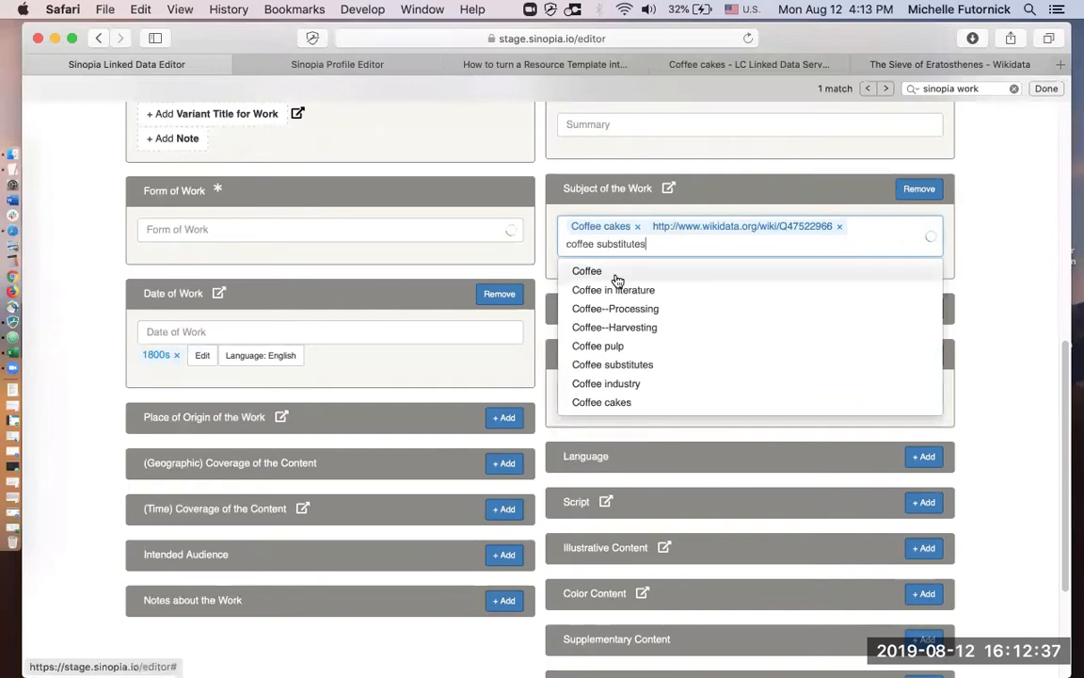
pyautogui.scroll(-3, 616, 280)
pyautogui.scroll(4, 615, 280)
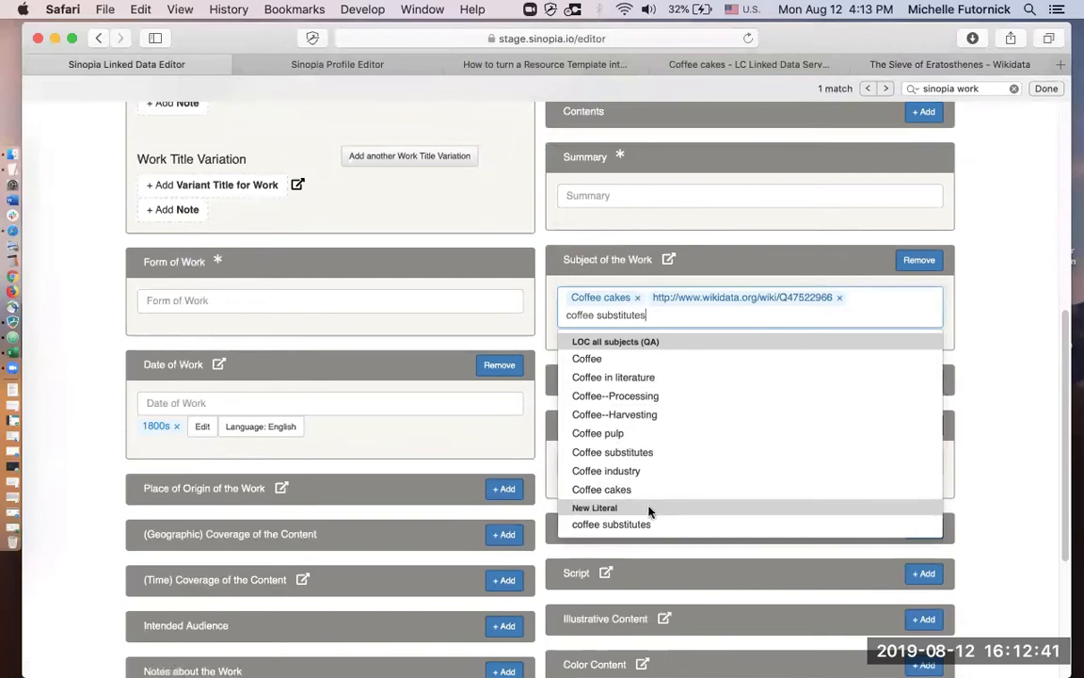
pyautogui.click(624, 525)
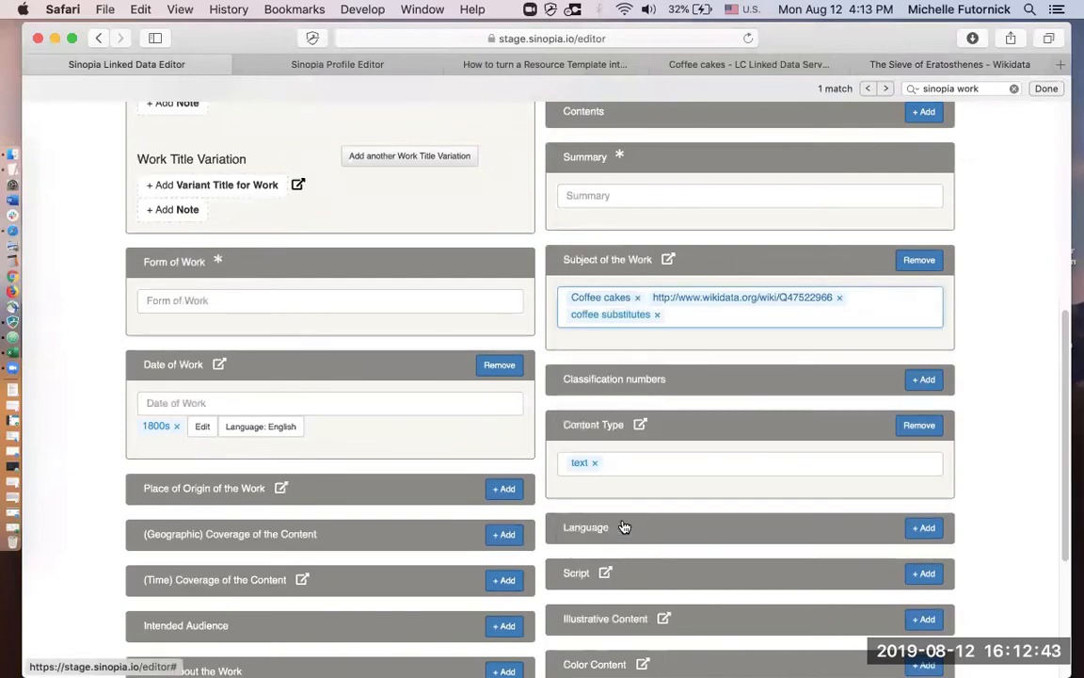
# Add the Supplementary Content property to the work, including its nested URI for Supplementary Content field.
pyautogui.scroll(3, 833, 371)
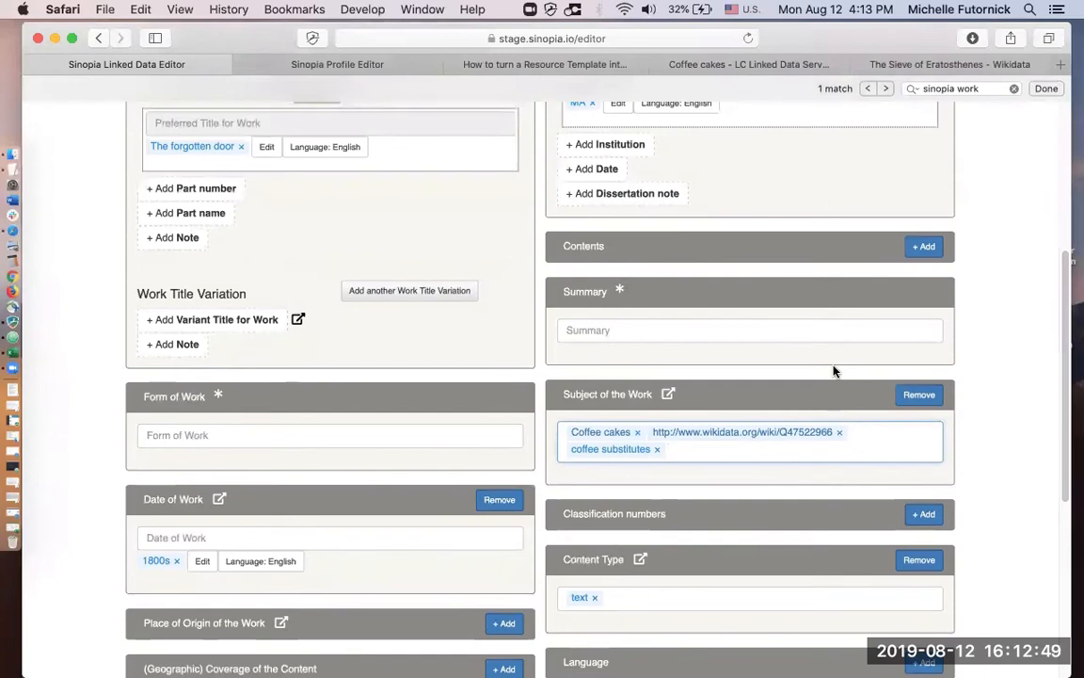
pyautogui.scroll(-2, 833, 371)
pyautogui.scroll(-4, 833, 371)
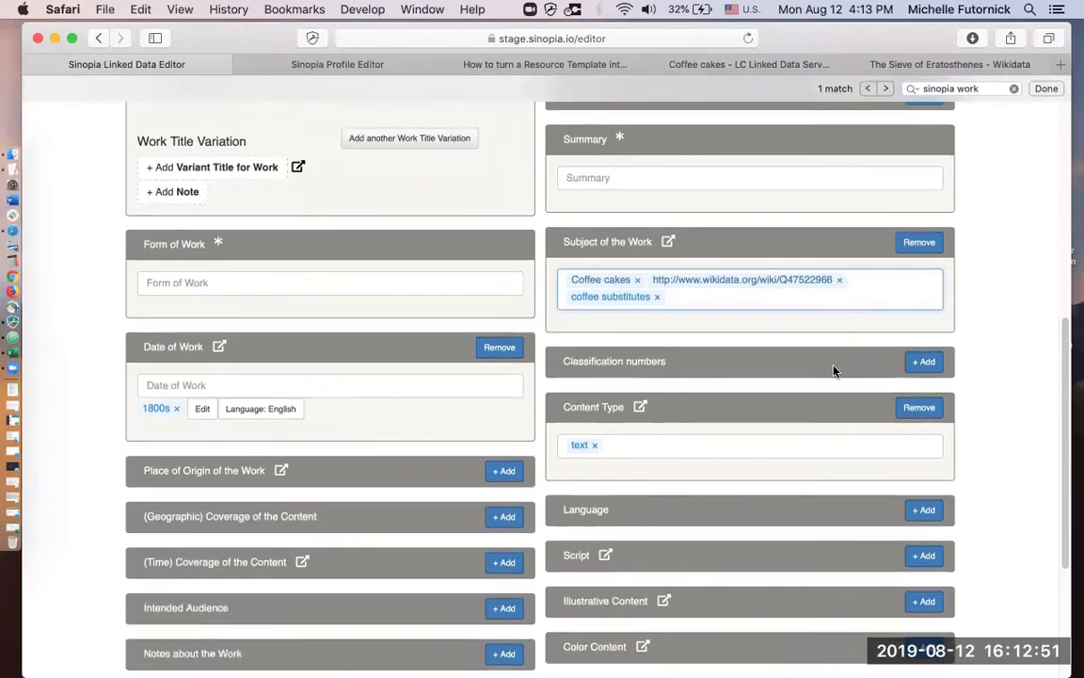
pyautogui.scroll(-3, 832, 371)
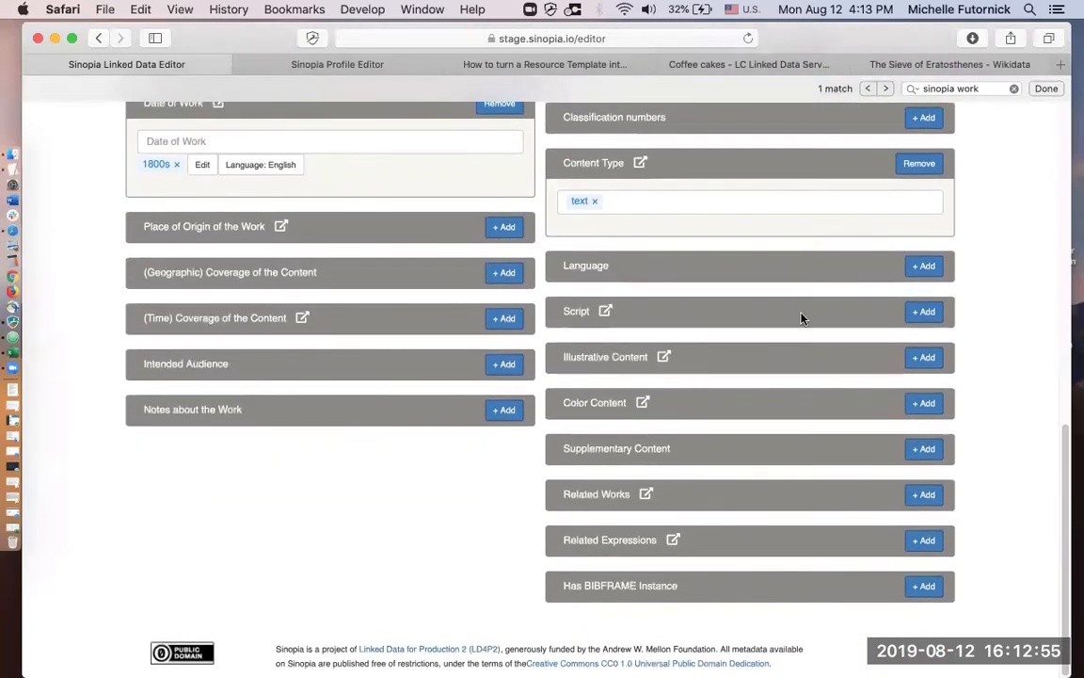
pyautogui.click(926, 449)
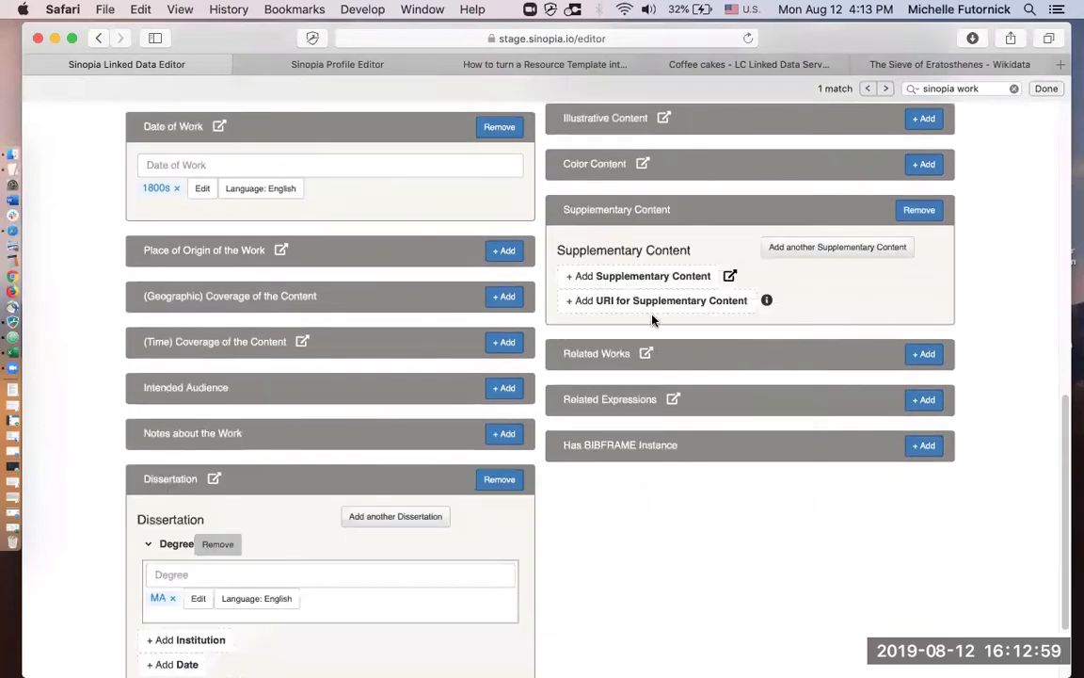
pyautogui.click(612, 302)
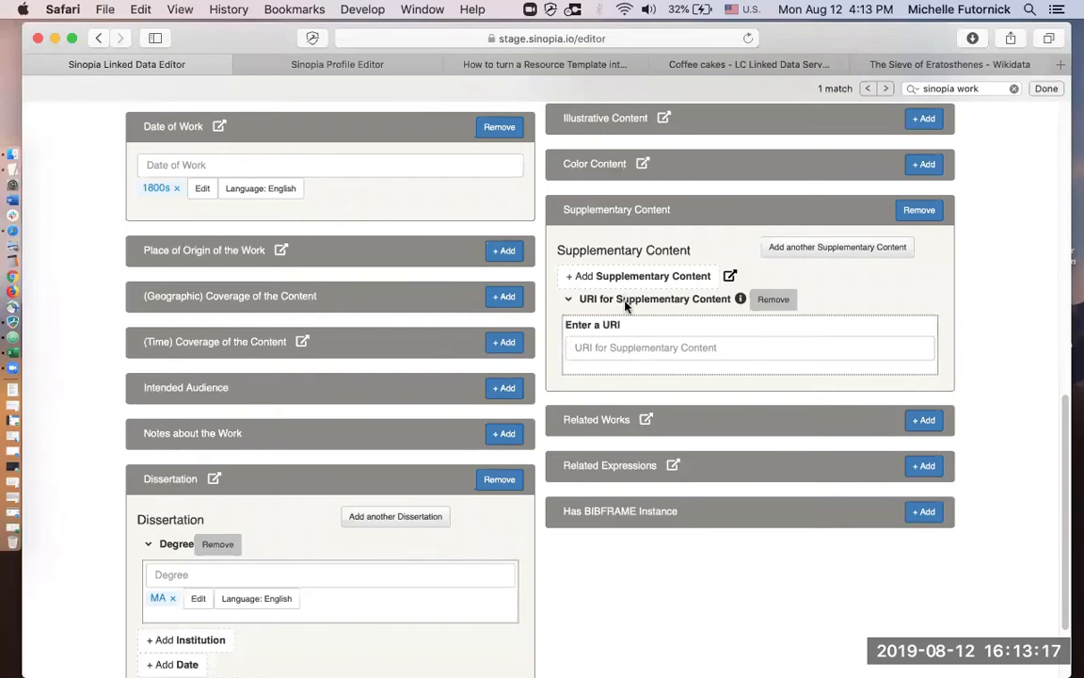
pyautogui.click(616, 347)
pyautogui.write('myvalue')
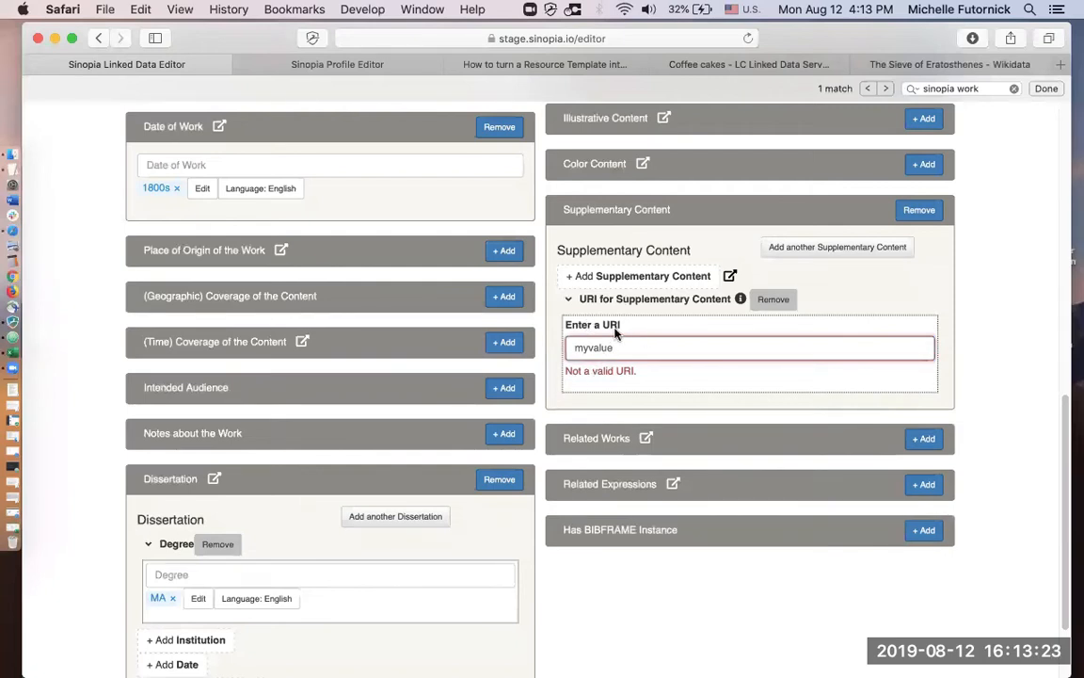
pyautogui.moveTo(637, 348); pyautogui.dragTo(571, 348)
pyautogui.write('http://www.stanford.edu/etc')
pyautogui.press('Return')
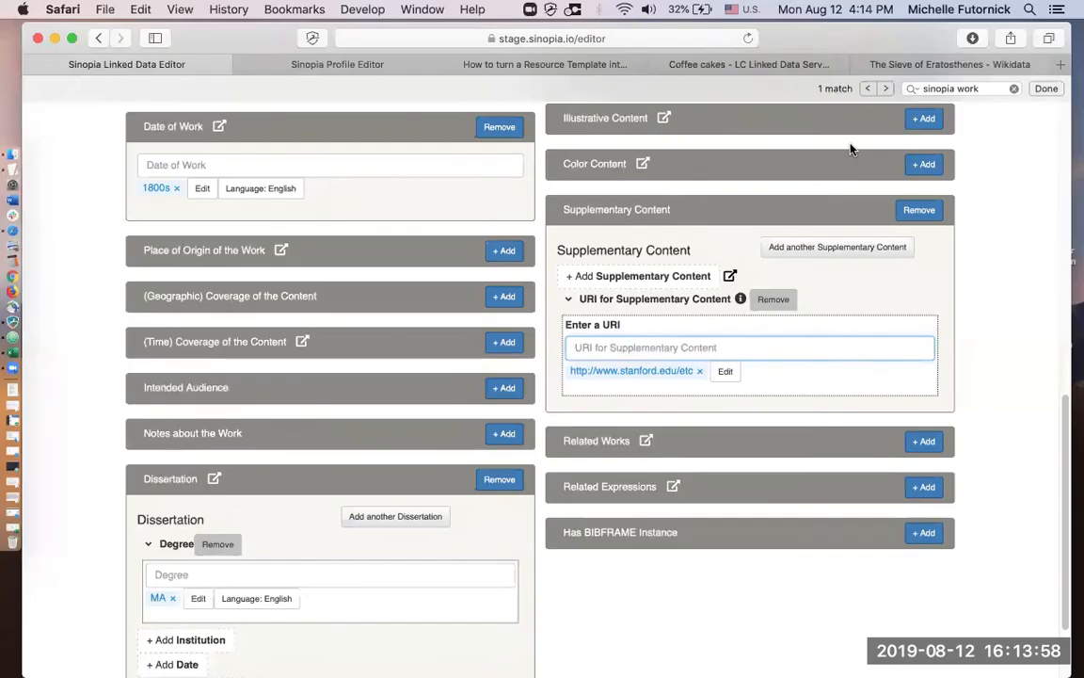
# Add the Related Works property and look up "blue" to select "Blue hat, green hat" as the related work.
pyautogui.scroll(-3, 914, 359)
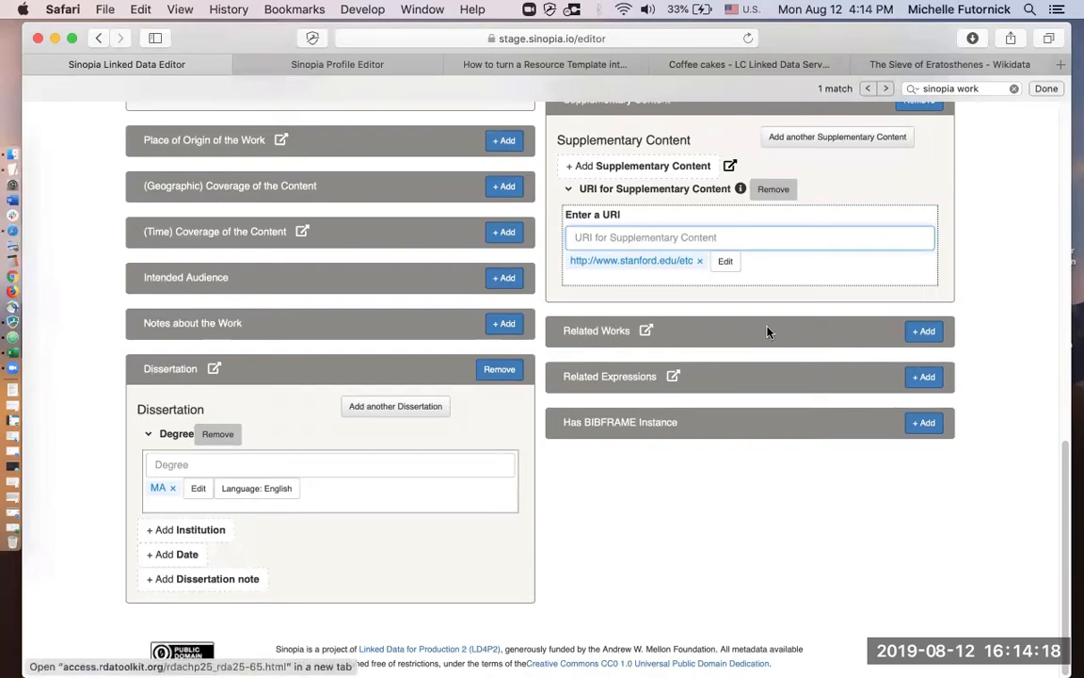
pyautogui.click(921, 333)
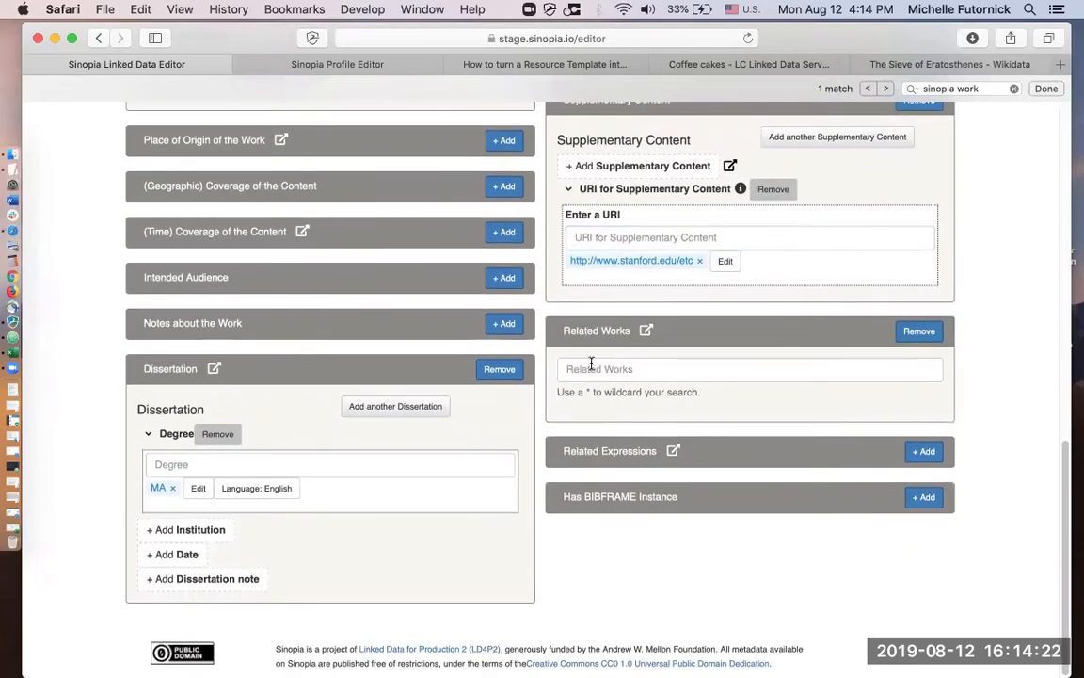
pyautogui.click(612, 375)
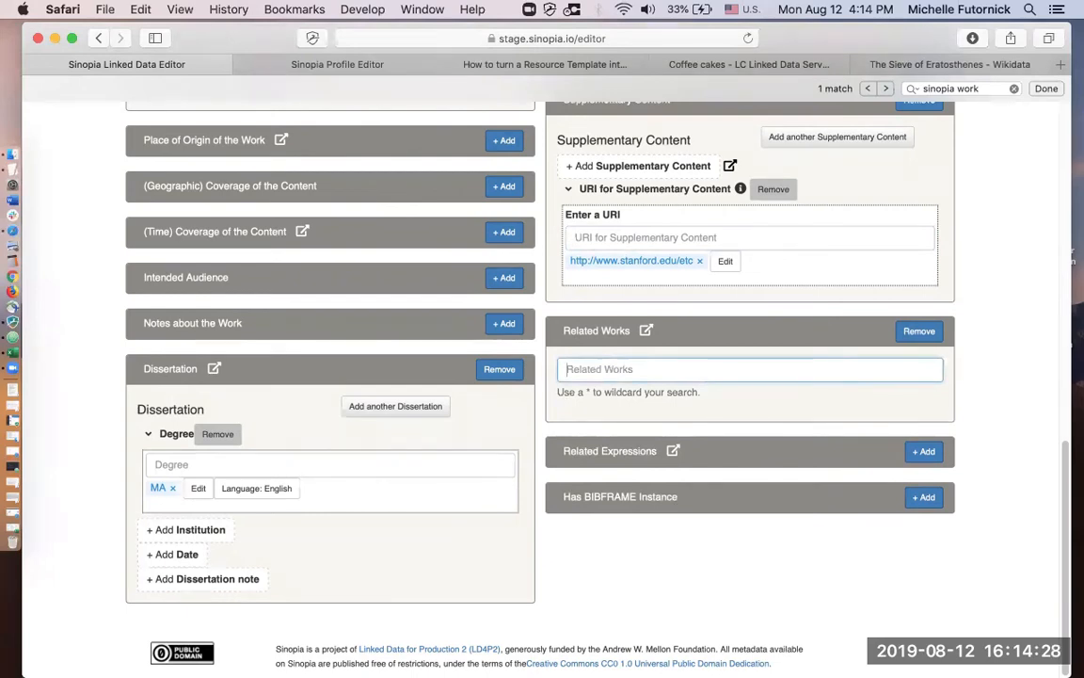
pyautogui.write('blue')
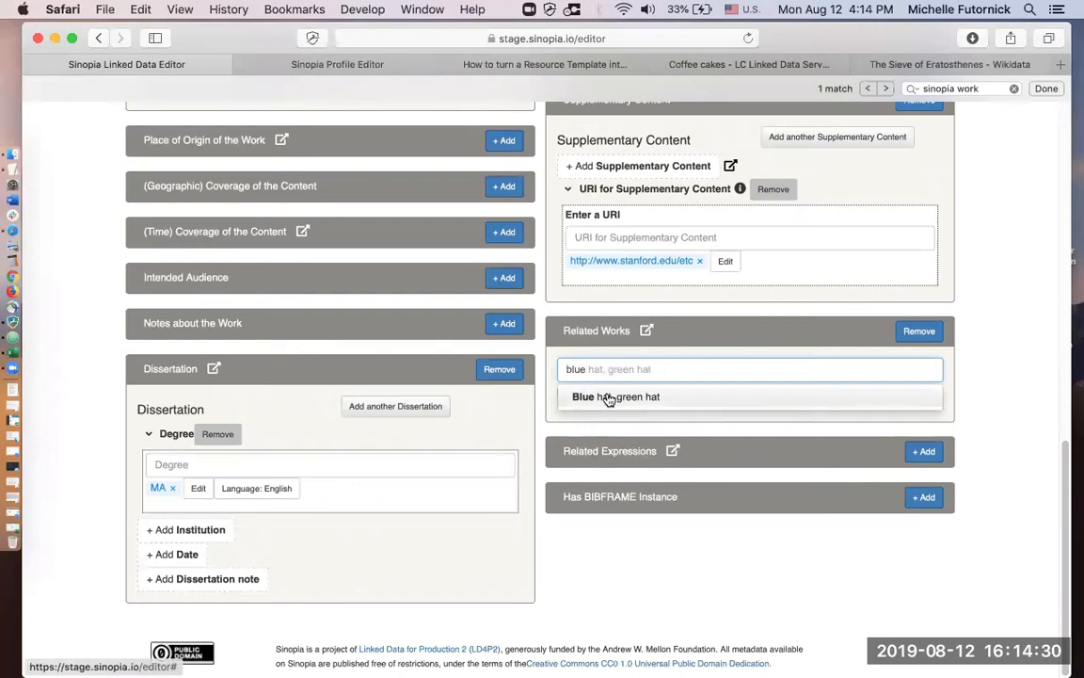
pyautogui.click(612, 395)
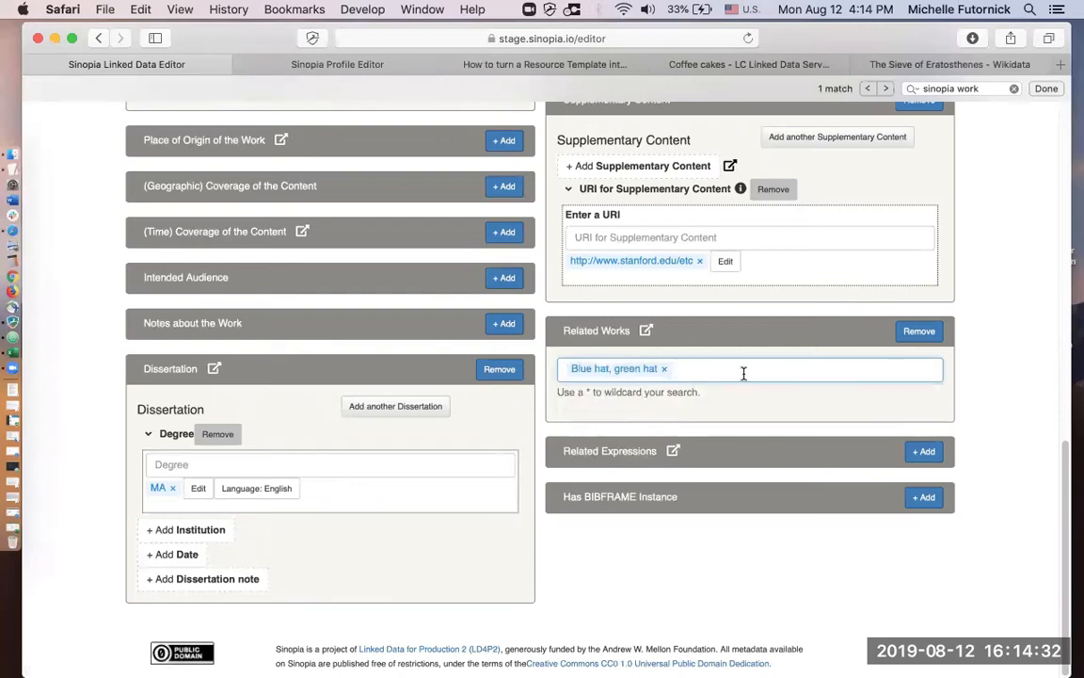
# Look up all available related works with the * wildcard, and clear the search without adding another work.
pyautogui.write('*')
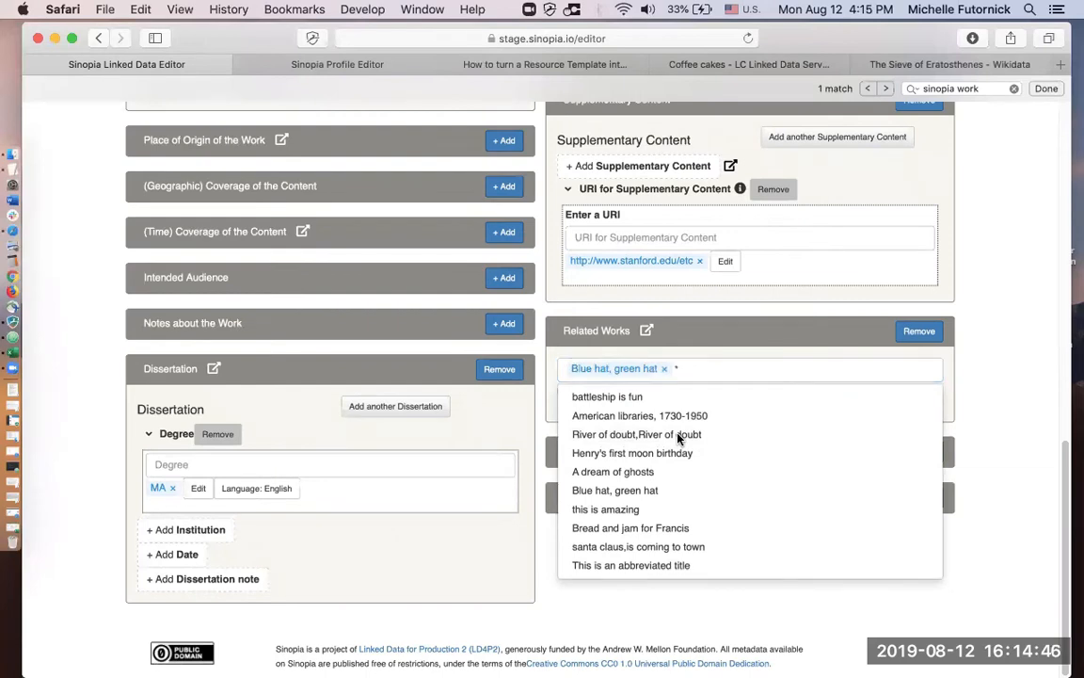
pyautogui.click(1010, 349)
pyautogui.click(763, 366)
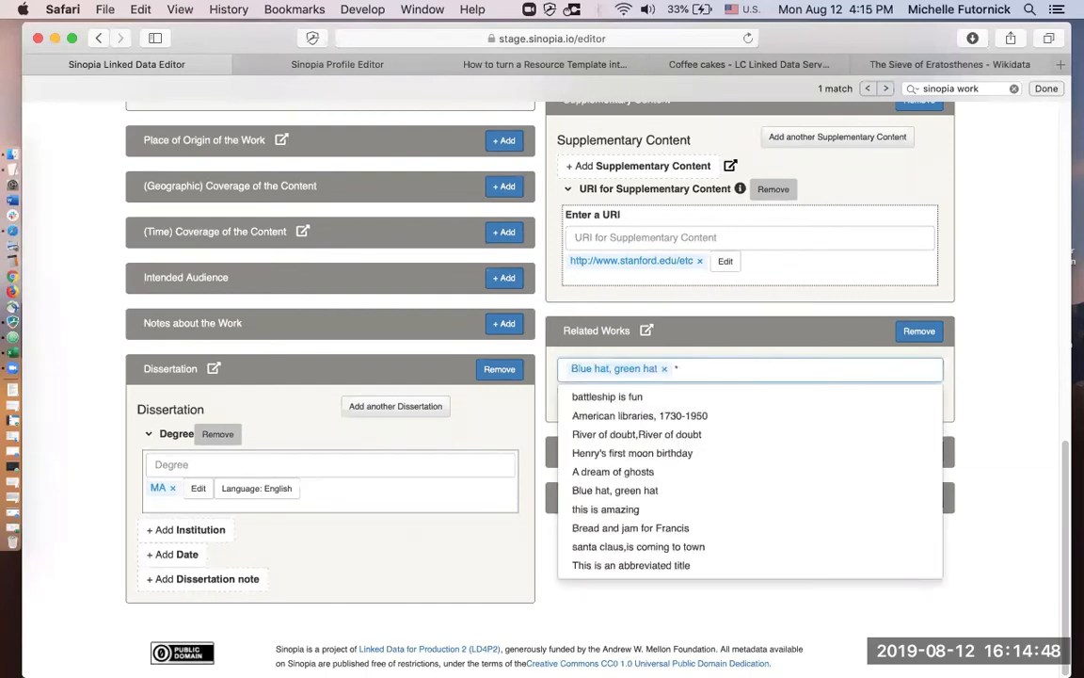
pyautogui.press('BackSpace')
pyautogui.click(1017, 416)
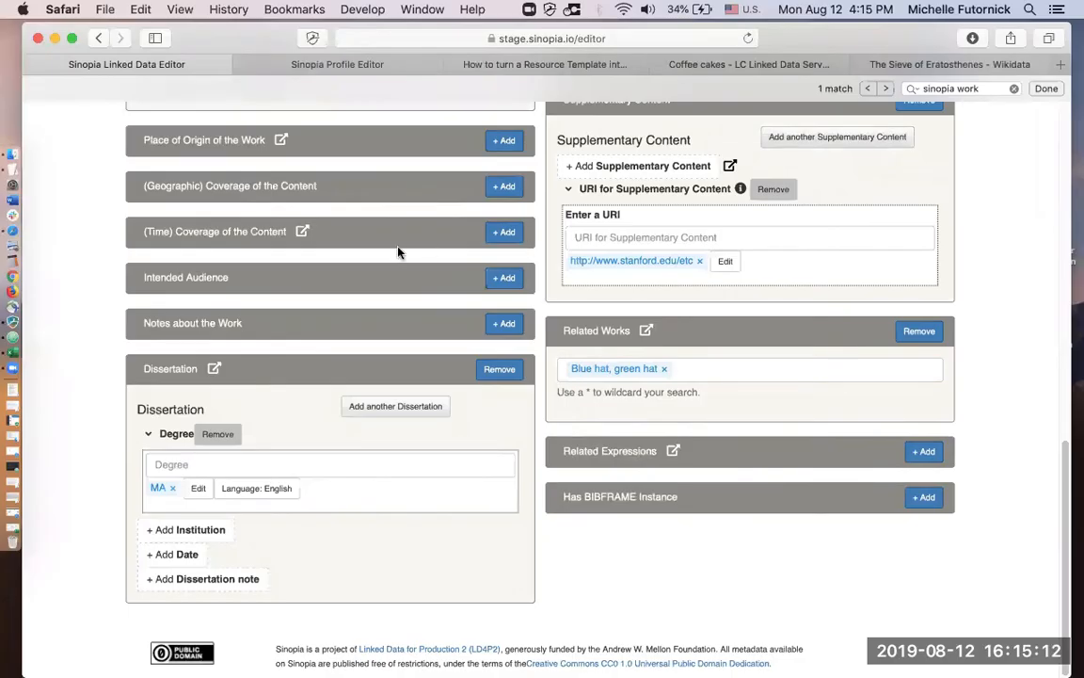
# Review the filled-in and empty properties across the Sinopia Work Demo form.
pyautogui.scroll(10, 85, 257)
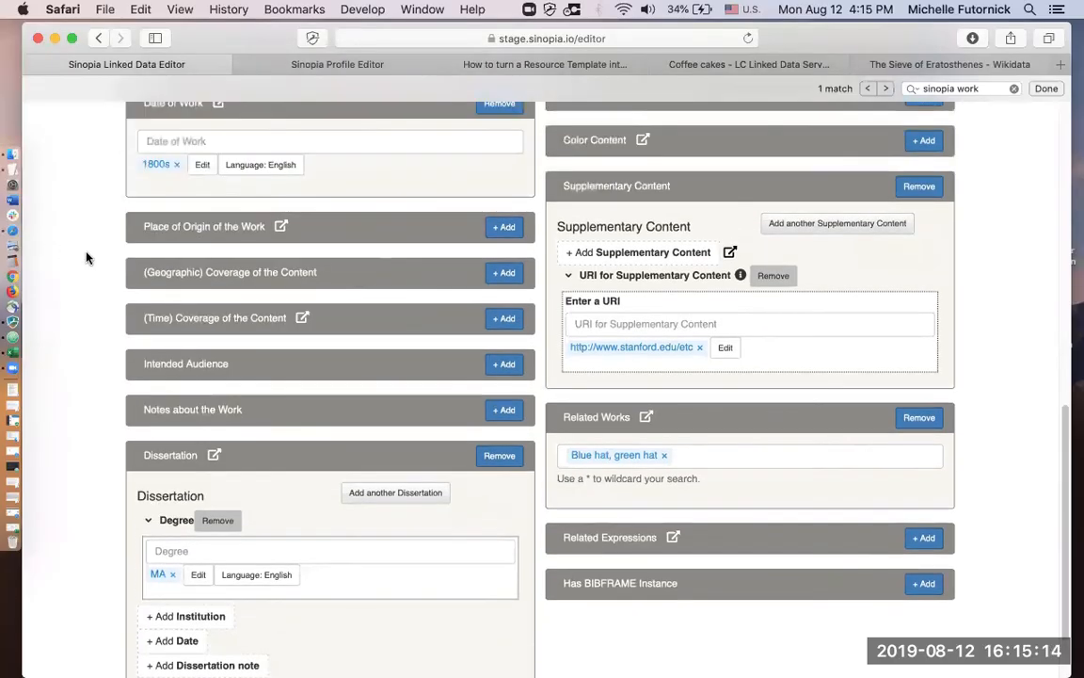
pyautogui.scroll(6, 86, 257)
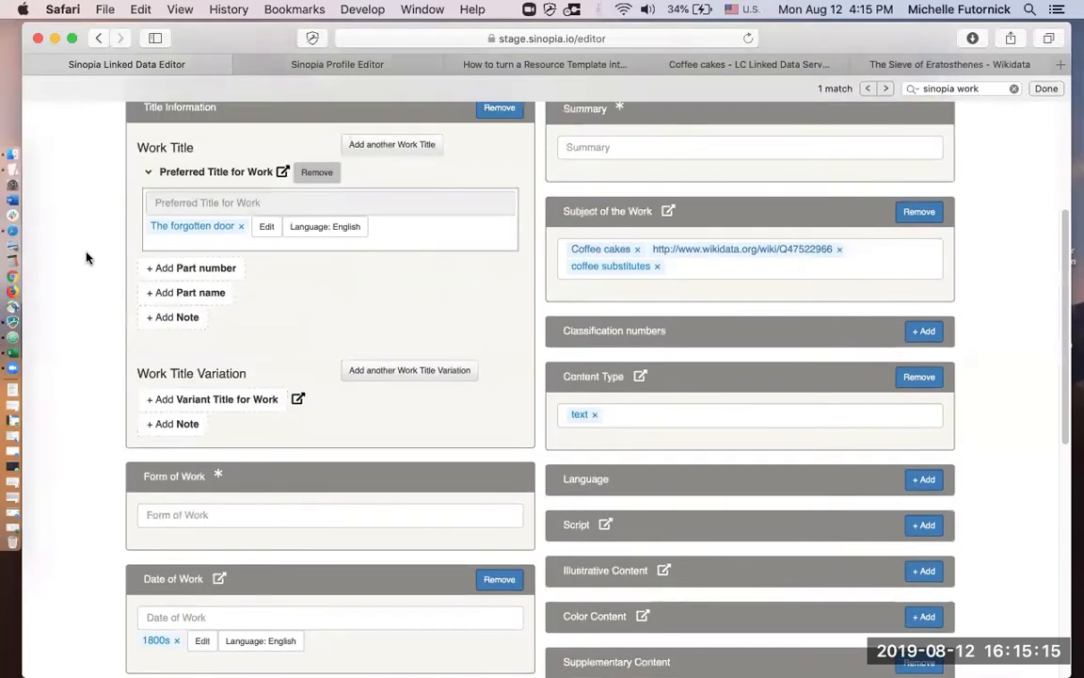
pyautogui.scroll(1, 86, 257)
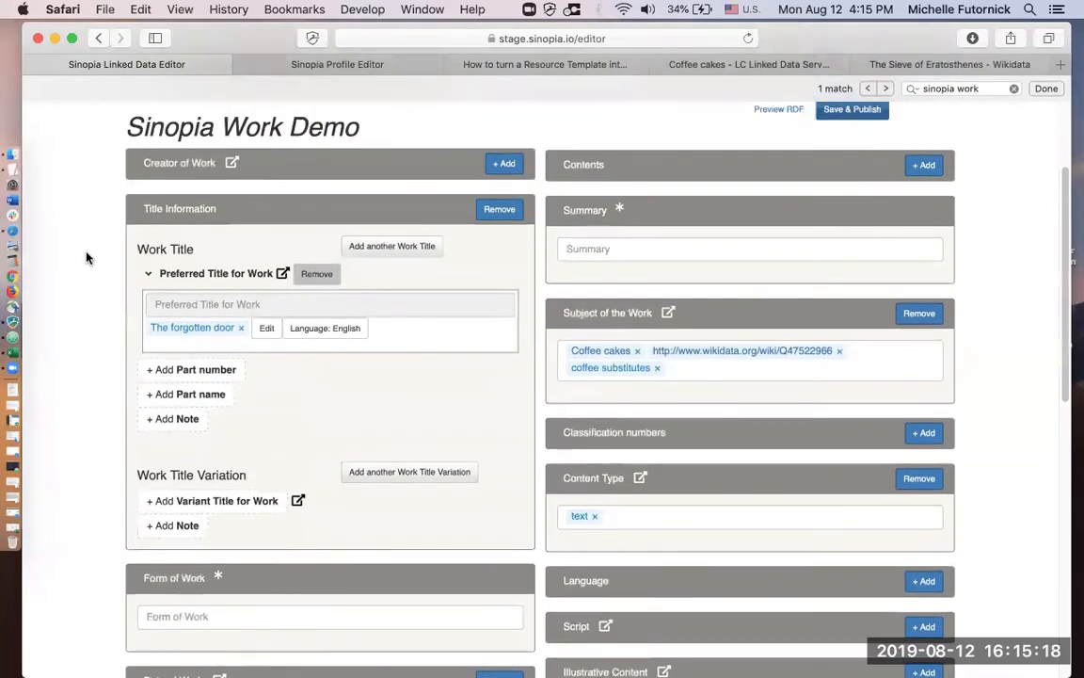
pyautogui.scroll(1, 86, 257)
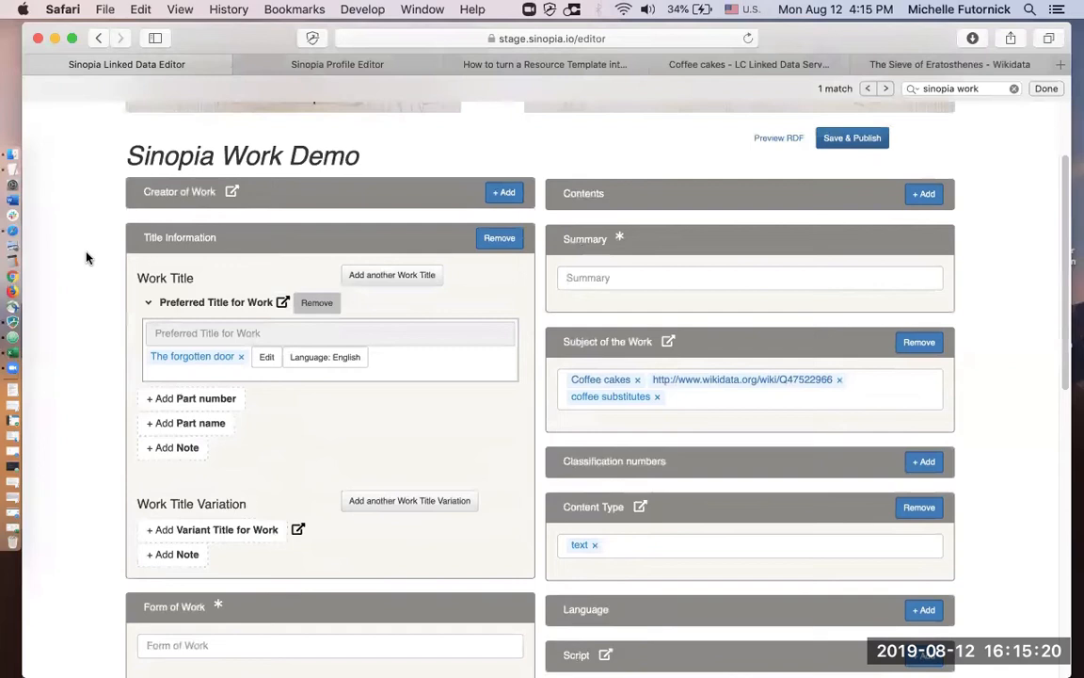
pyautogui.scroll(-2, 86, 257)
pyautogui.scroll(-8, 86, 257)
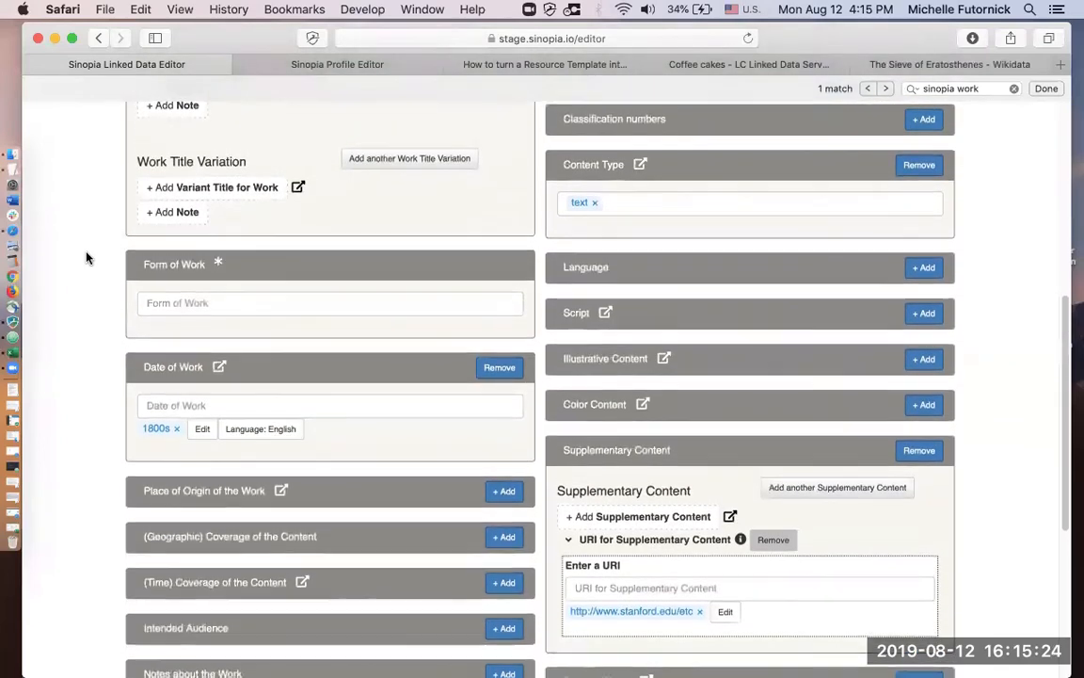
# Add the (Geographic) Coverage of the Content property, including its nested Lookup field.
pyautogui.scroll(-9, 85, 257)
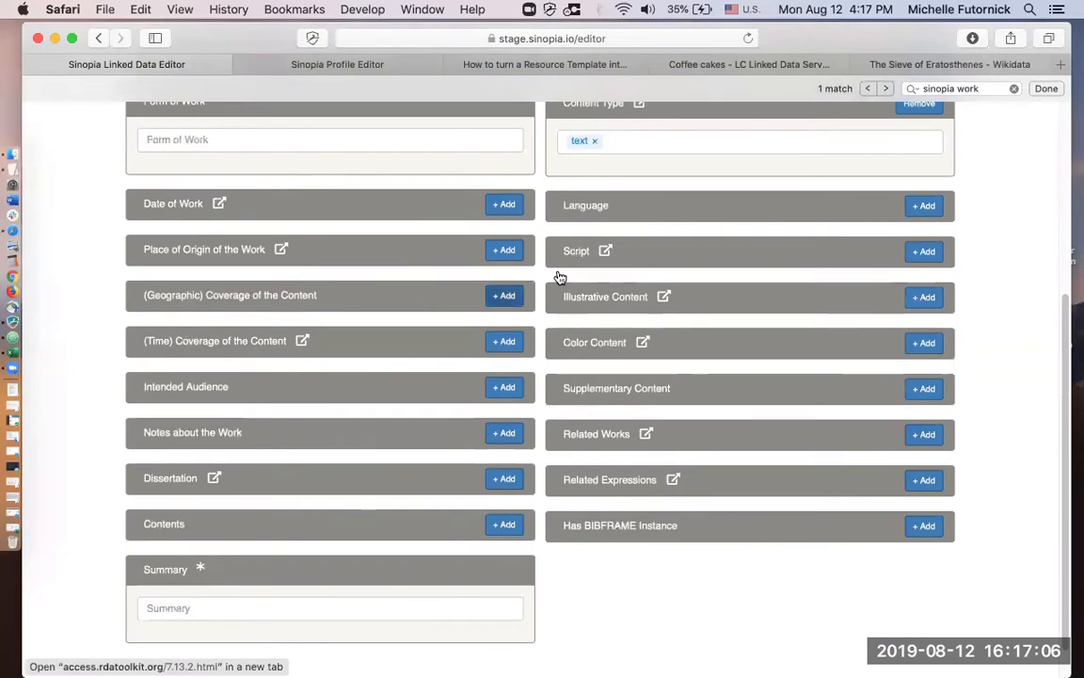
pyautogui.click(506, 297)
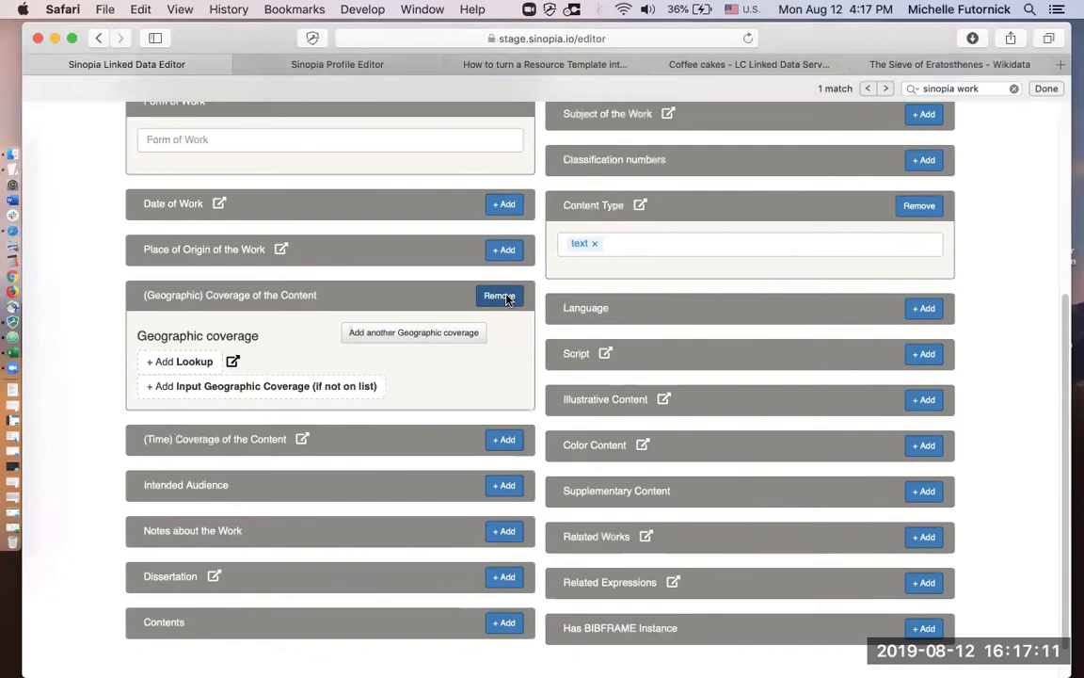
pyautogui.click(192, 363)
pyautogui.scroll(-1, 192, 365)
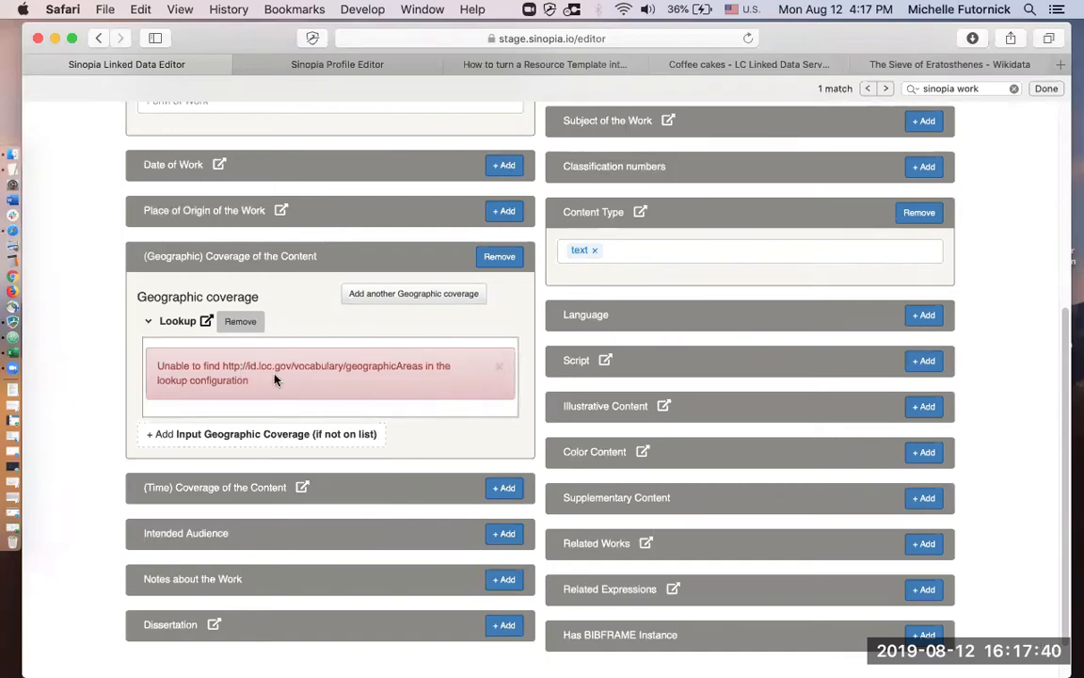
# Try to leave the unsaved work for the resource templates, and cancel to stay in the form.
pyautogui.scroll(8, 275, 379)
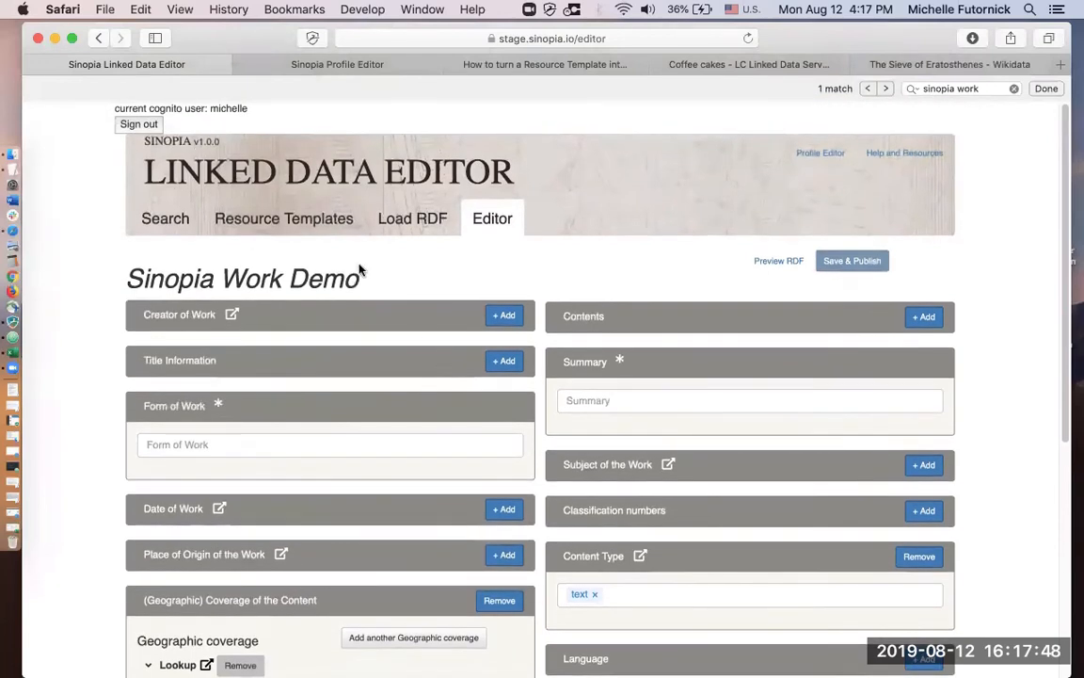
pyautogui.click(302, 228)
pyautogui.click(313, 219)
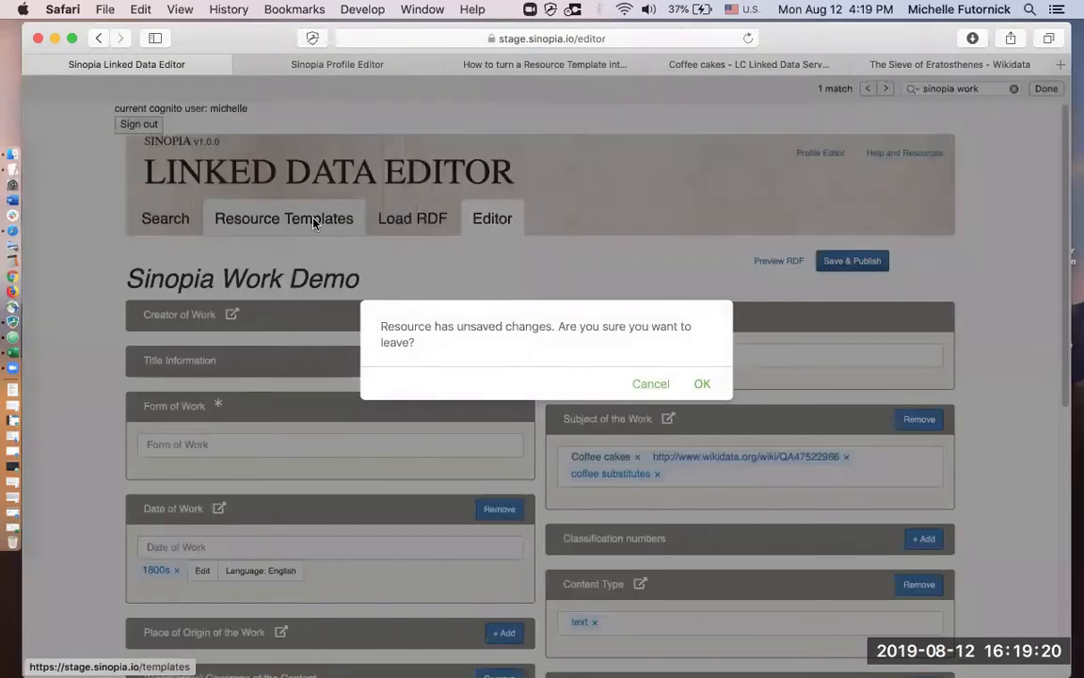
pyautogui.click(649, 384)
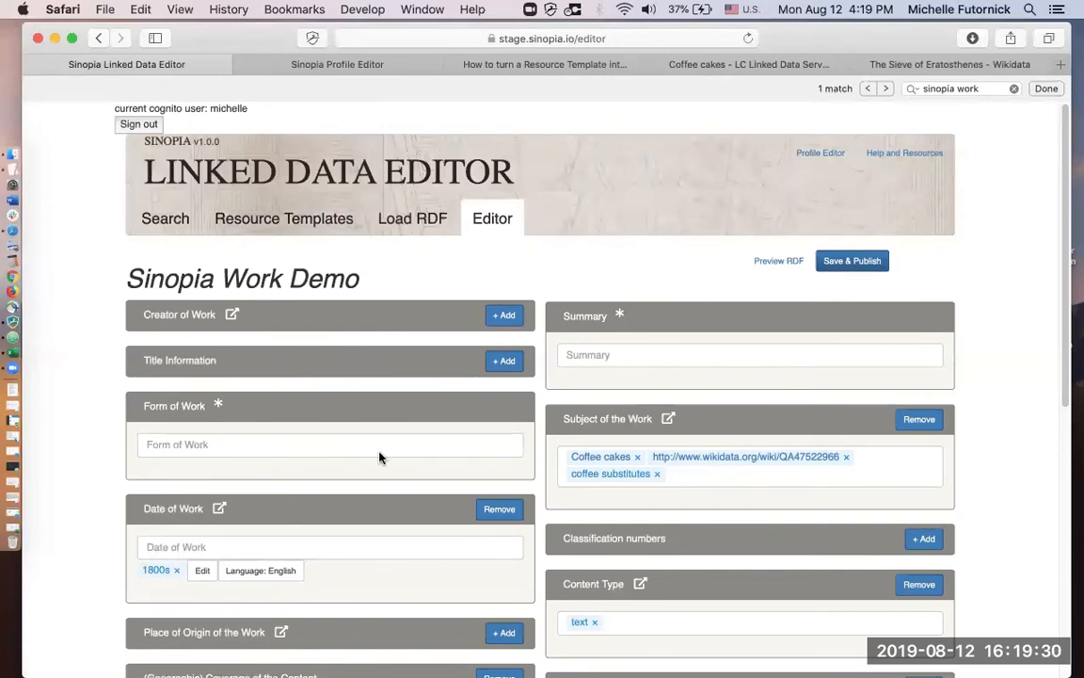
# Try to save and publish the work, and examine the validation errors against the form's required fields.
pyautogui.click(853, 264)
pyautogui.scroll(-2, 541, 290)
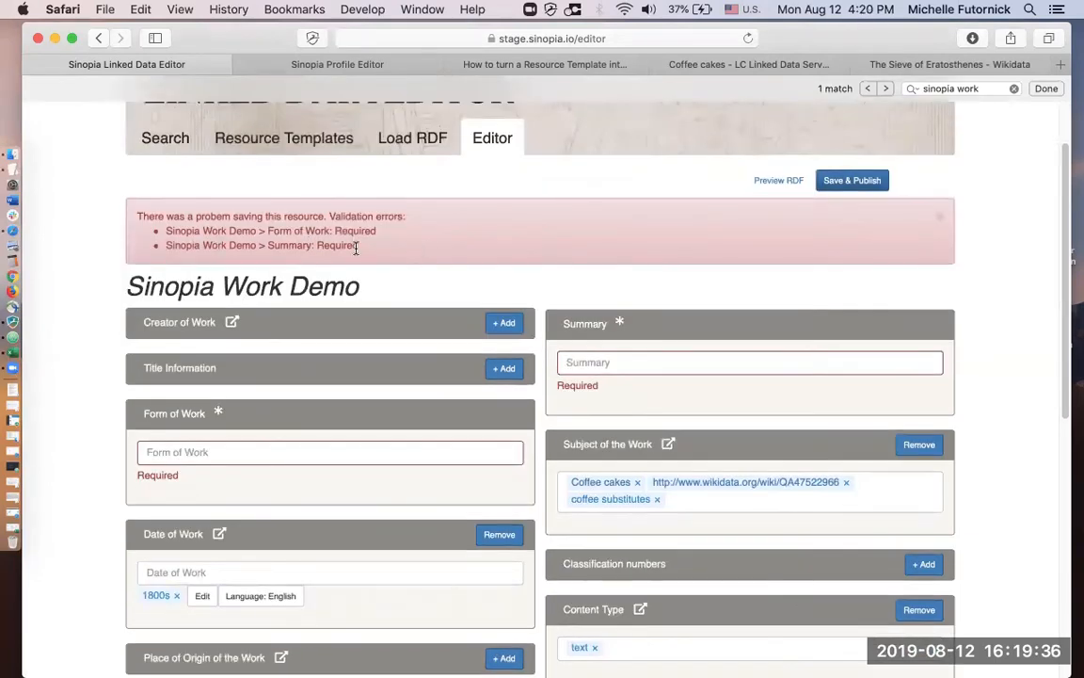
pyautogui.scroll(-4, 376, 264)
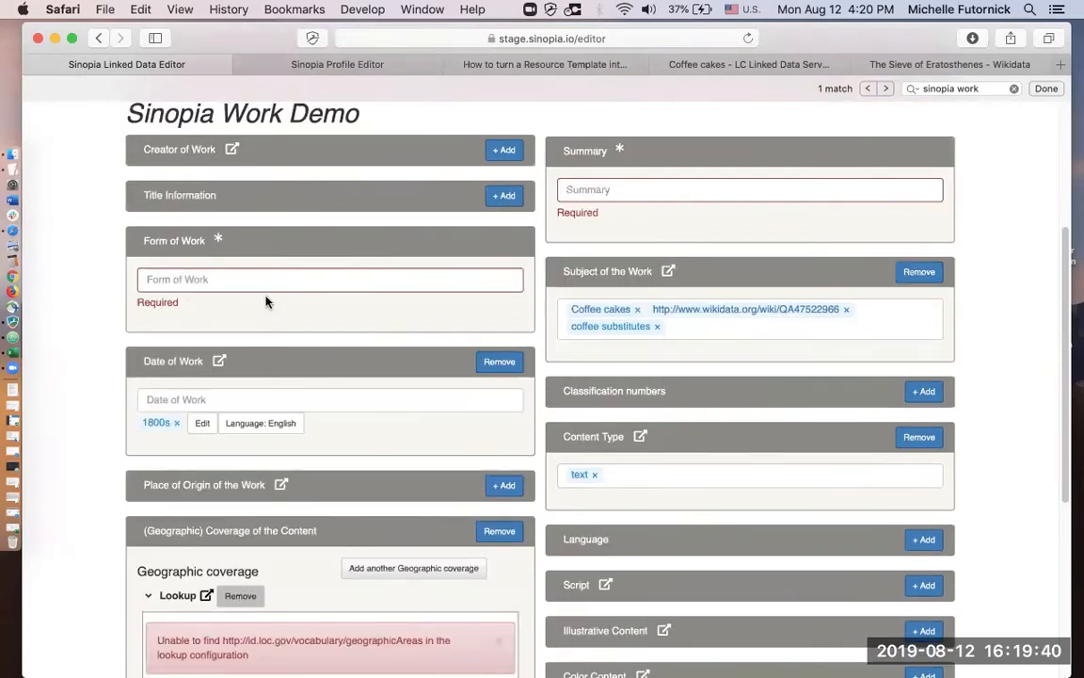
pyautogui.scroll(2, 267, 301)
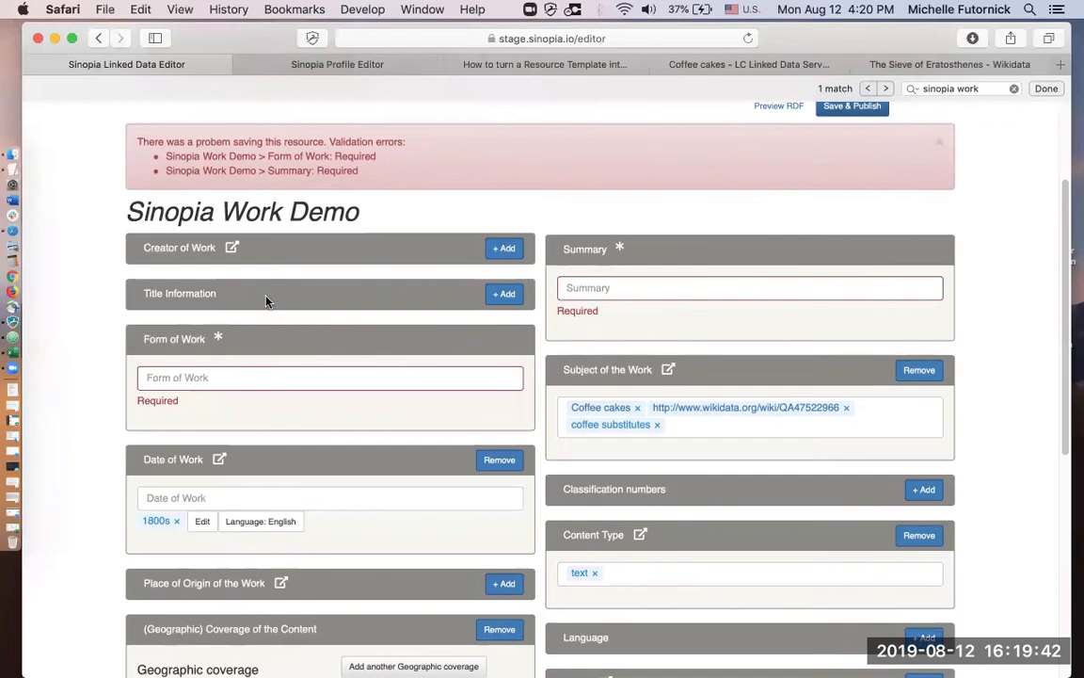
pyautogui.scroll(-1, 346, 357)
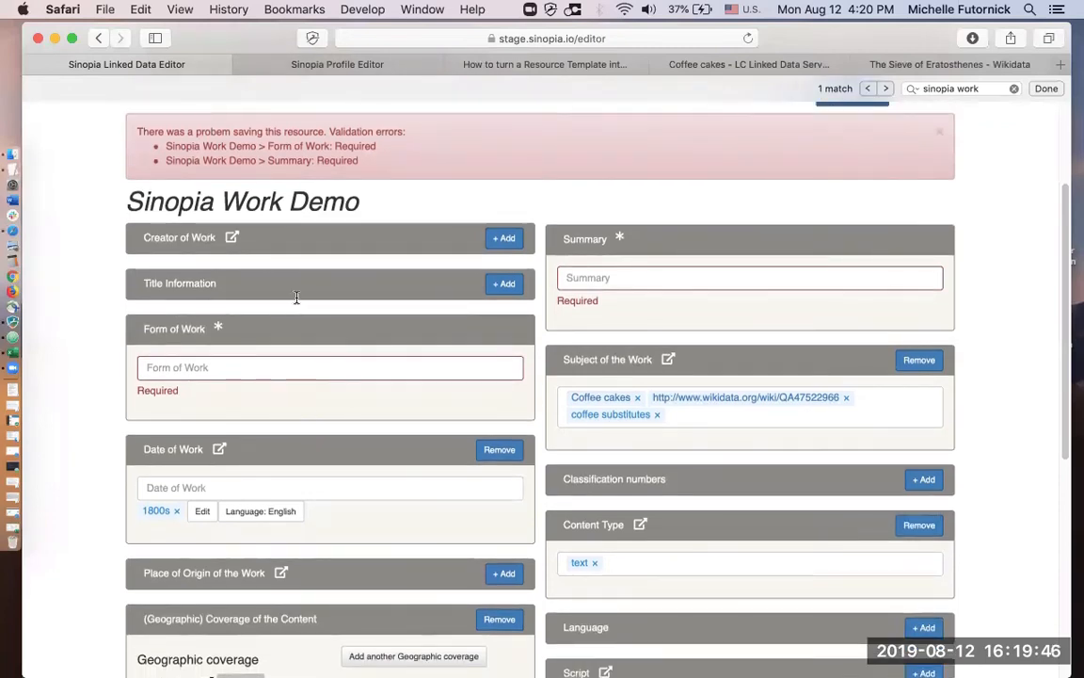
pyautogui.scroll(1, 273, 179)
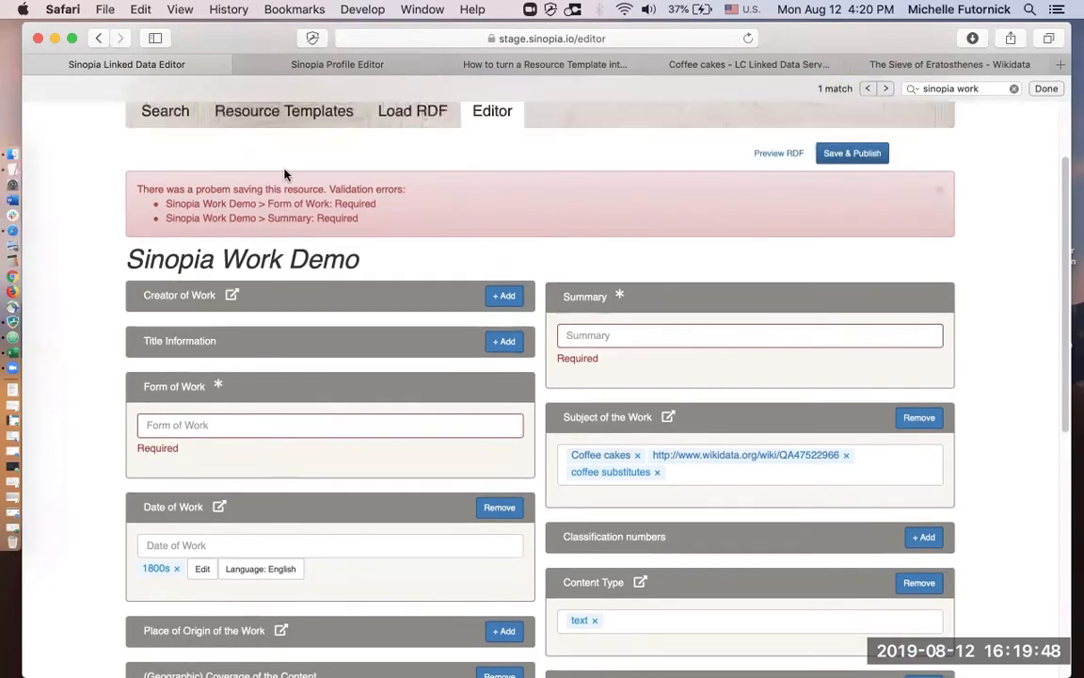
# Enter "This is great book." as the required Summary of the work.
pyautogui.click(601, 334)
pyautogui.write('This is g')
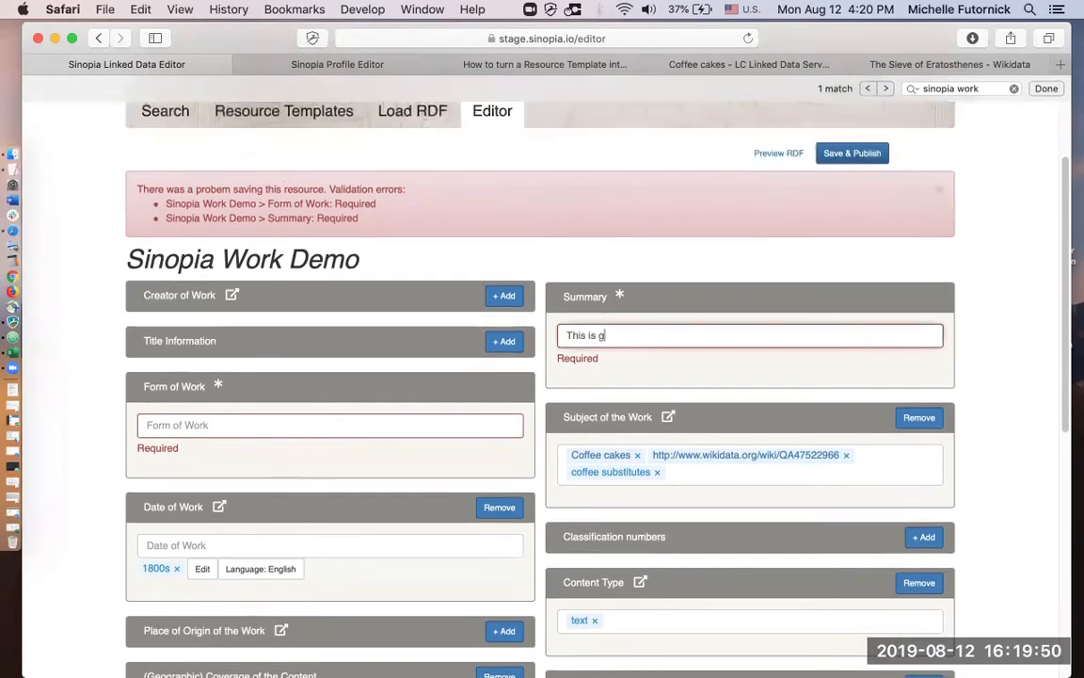
pyautogui.write('reat book.')
pyautogui.press('Return')
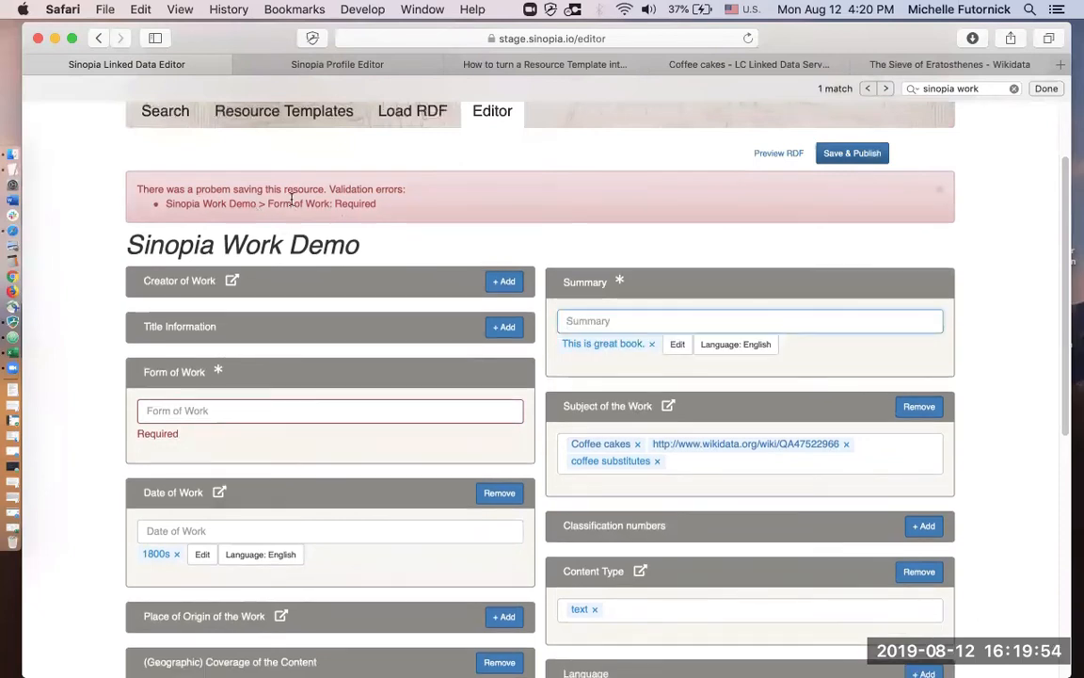
# Look up "comic" for the required Form of Work and select "Humorous fiction" from the LOC genres.
pyautogui.click(176, 409)
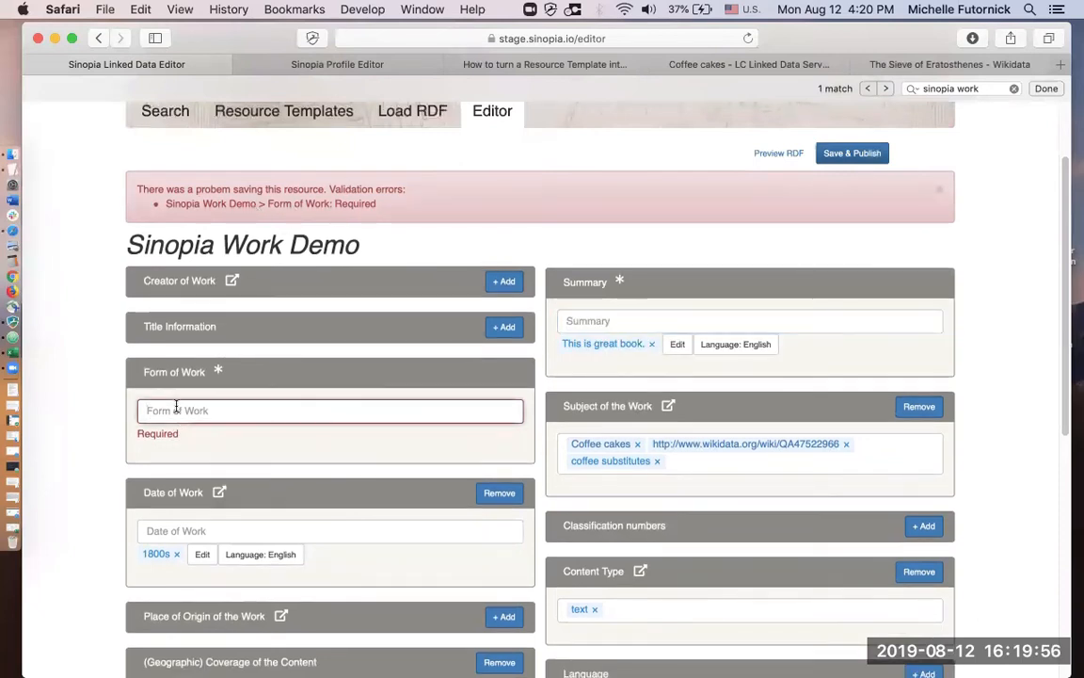
pyautogui.write('comic')
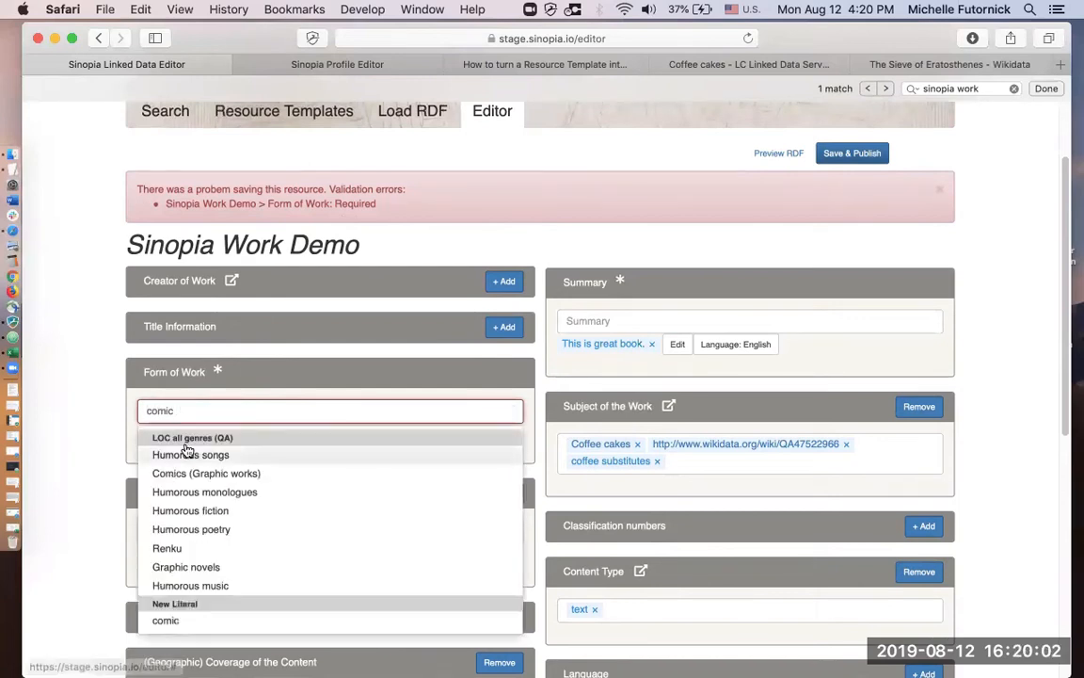
pyautogui.click(178, 510)
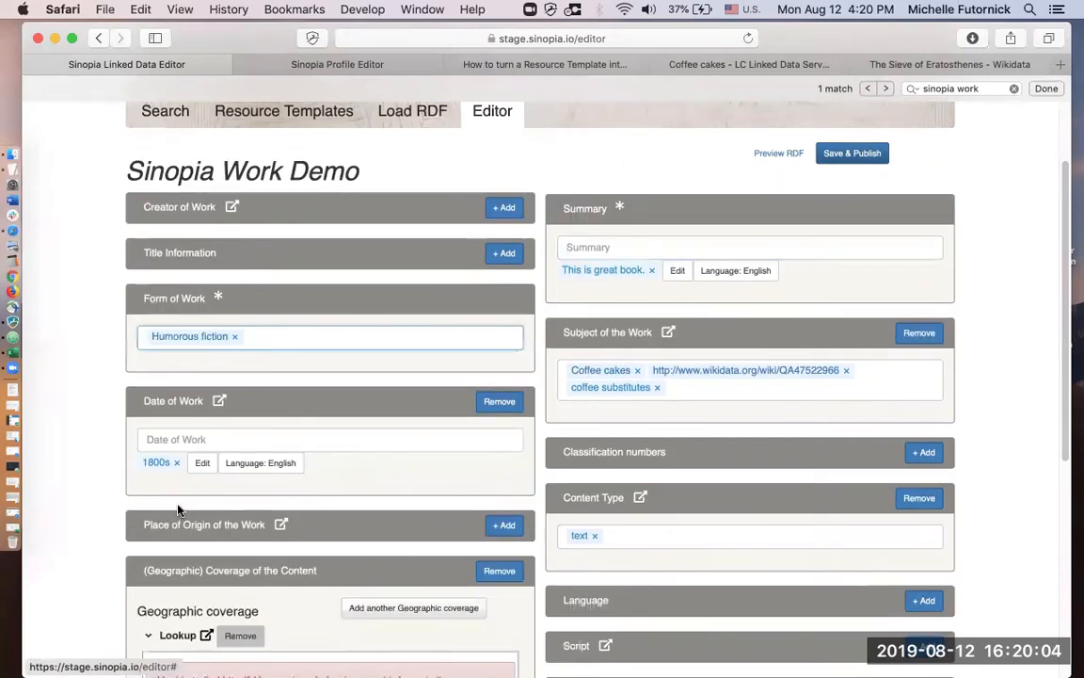
# Save and publish the work to the University of Michigan group, and copy its resource URI.
pyautogui.scroll(2, 519, 375)
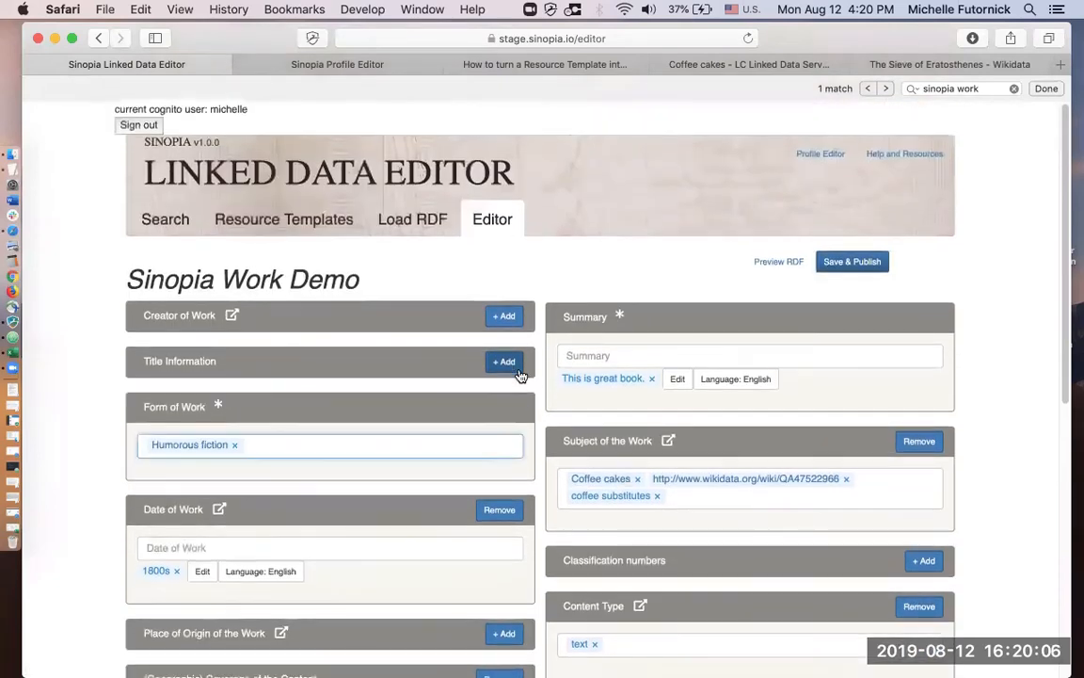
pyautogui.click(862, 260)
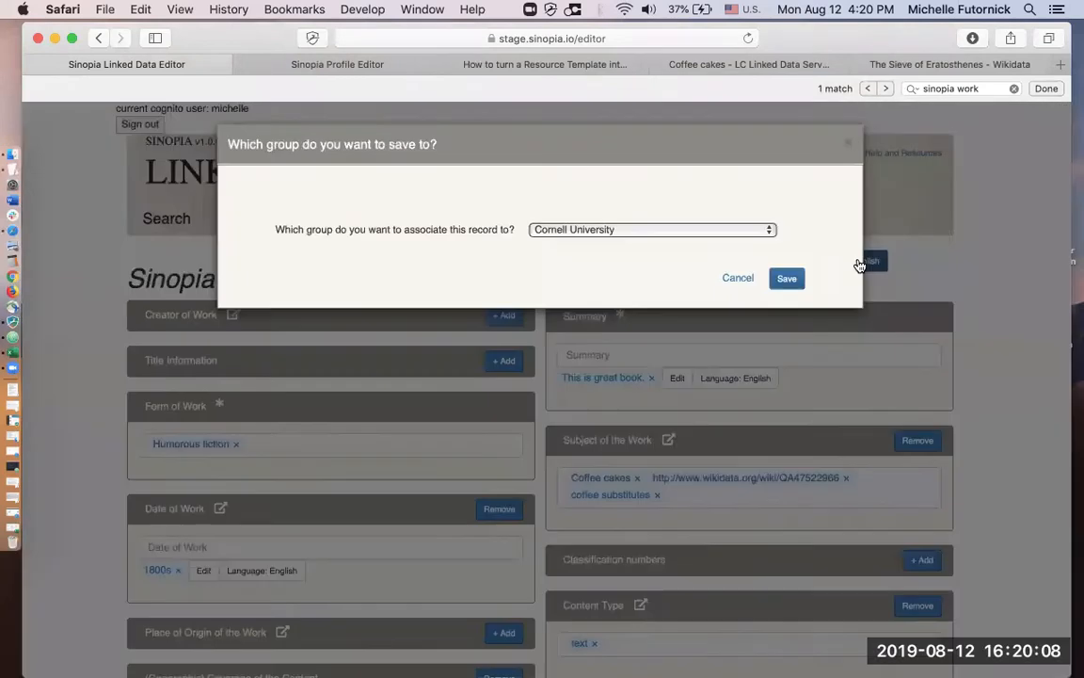
pyautogui.click(710, 231)
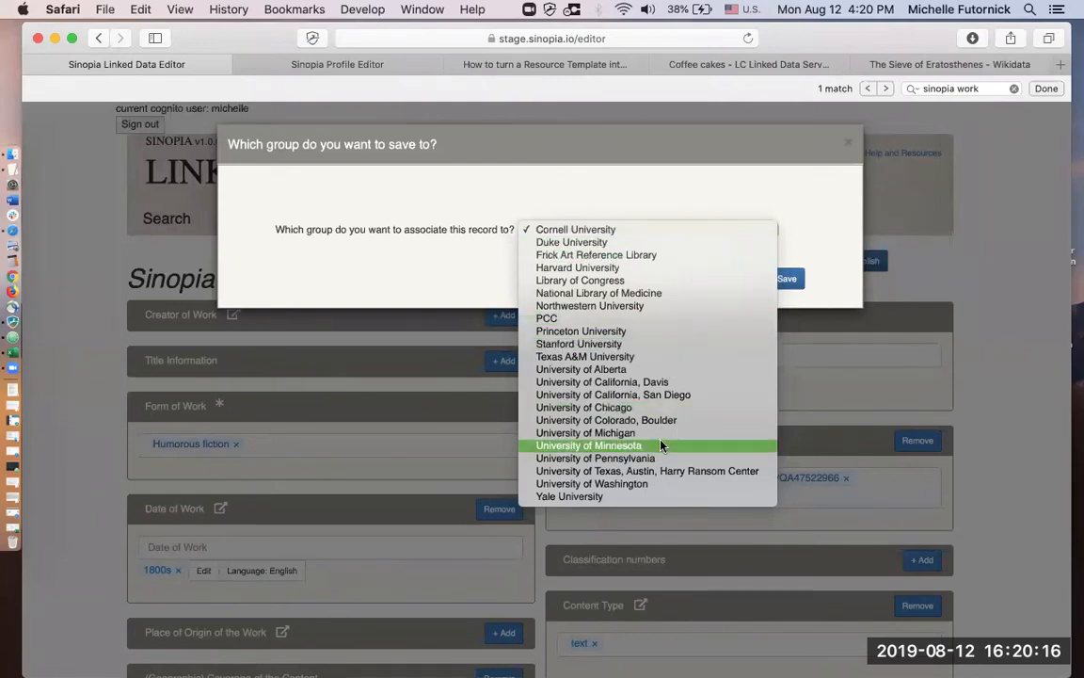
pyautogui.click(613, 438)
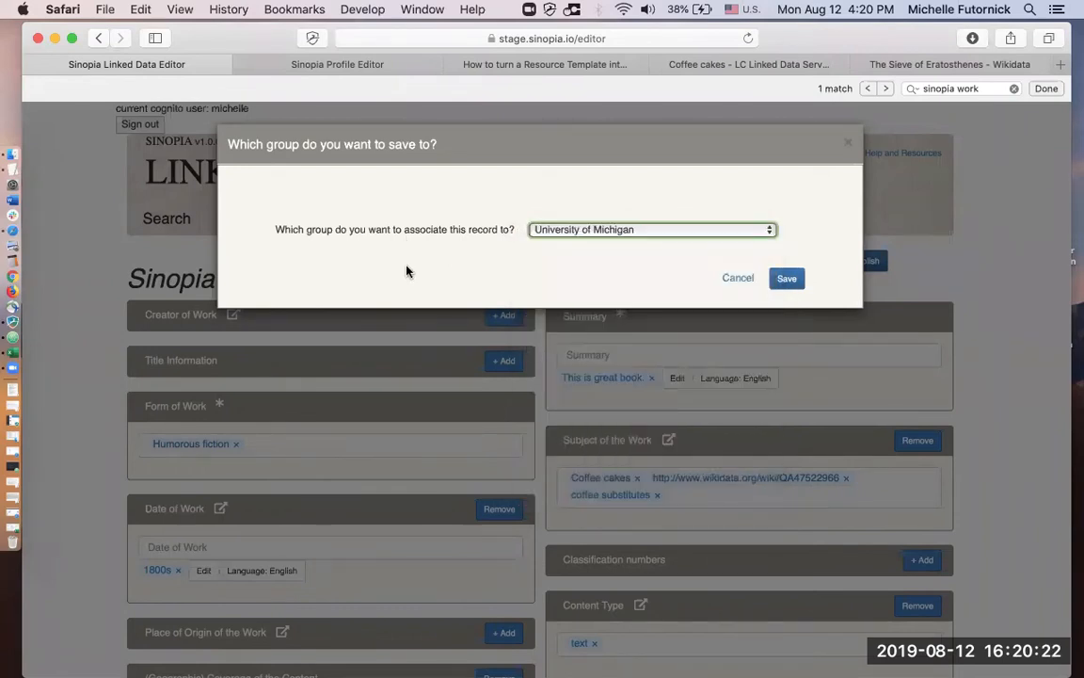
pyautogui.click(787, 281)
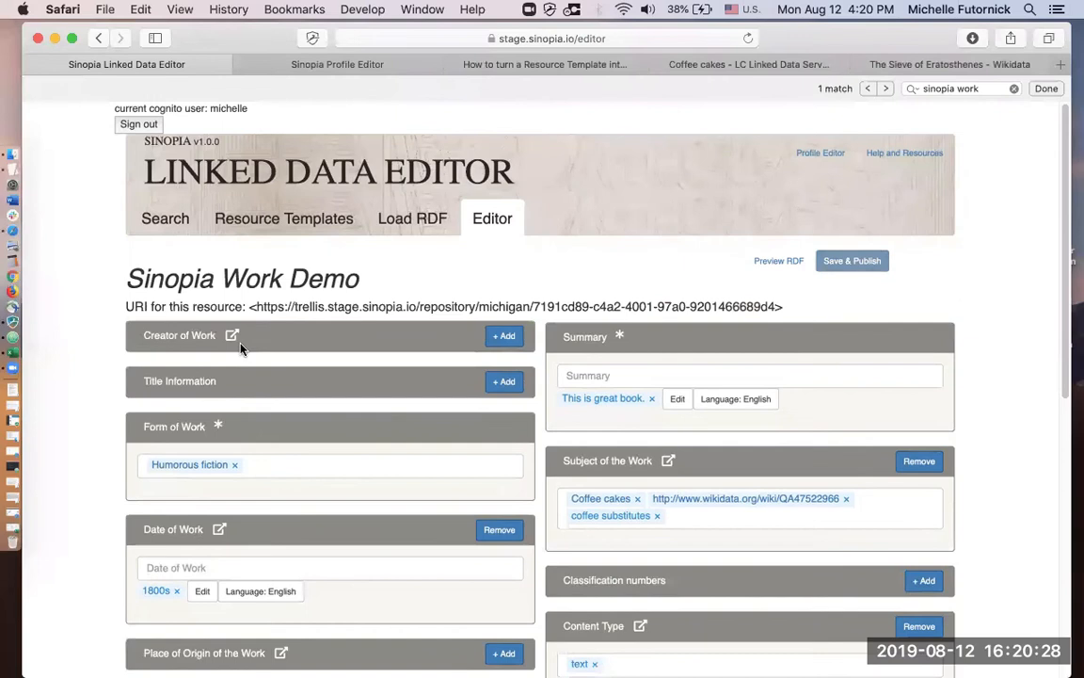
pyautogui.moveTo(255, 306); pyautogui.dragTo(775, 308)
pyautogui.press('super+c')
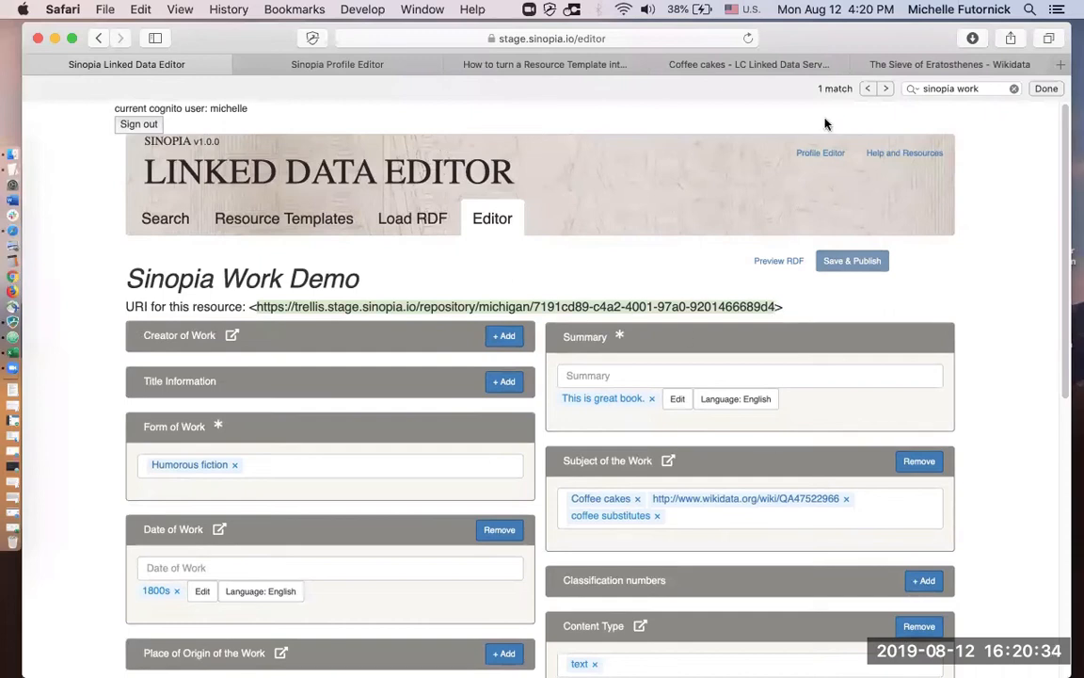
# Open the copied resource URI in a new browser tab and view the published work's linked data.
pyautogui.press('super+t')
pyautogui.moveTo(882, 39); pyautogui.dragTo(878, 91)
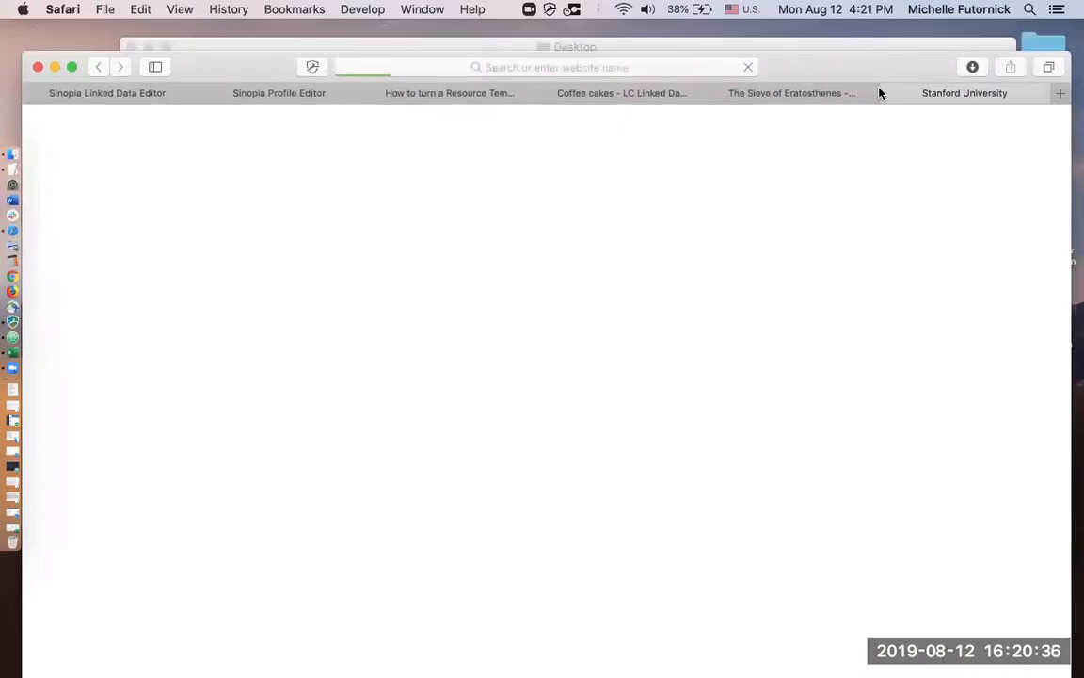
pyautogui.click(684, 92)
pyautogui.press('super+v')
pyautogui.press('Return')
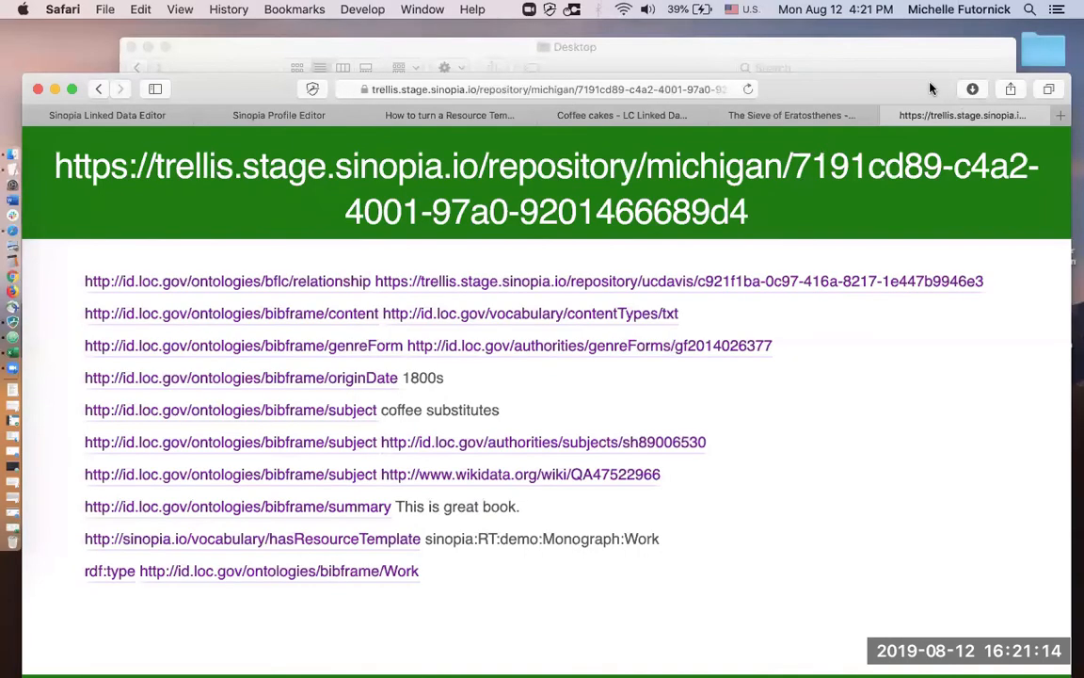
pyautogui.doubleClick(930, 89)
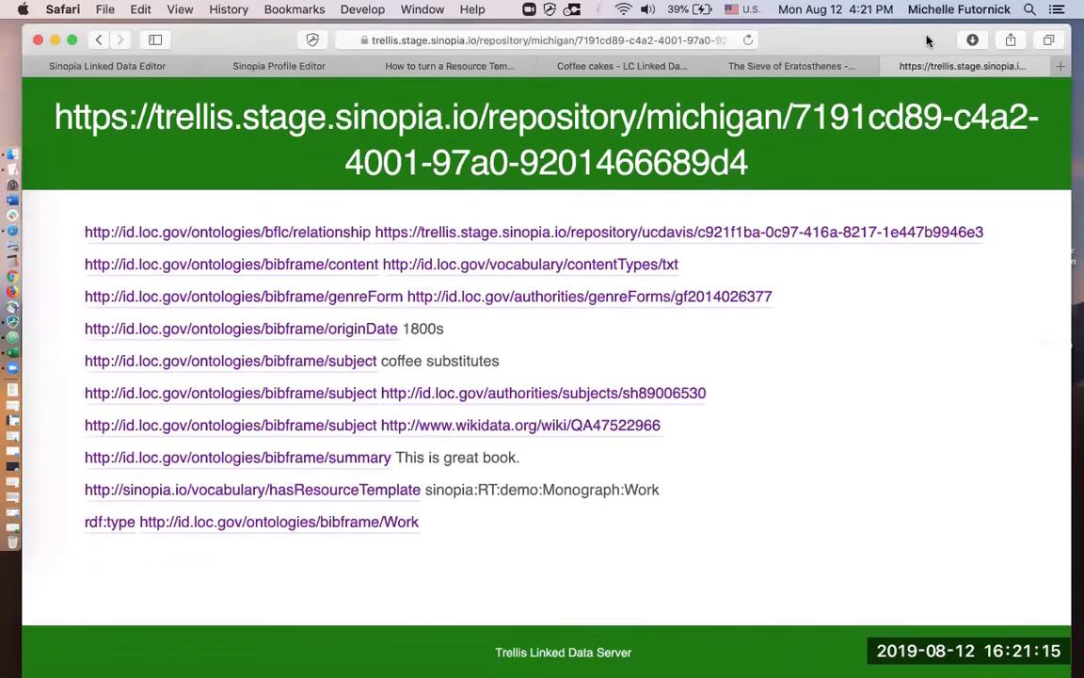
# Return to the Linked Data Editor and look through its stored bibliographic metadata, entering the wildcard "*" as the search term.
pyautogui.click(141, 75)
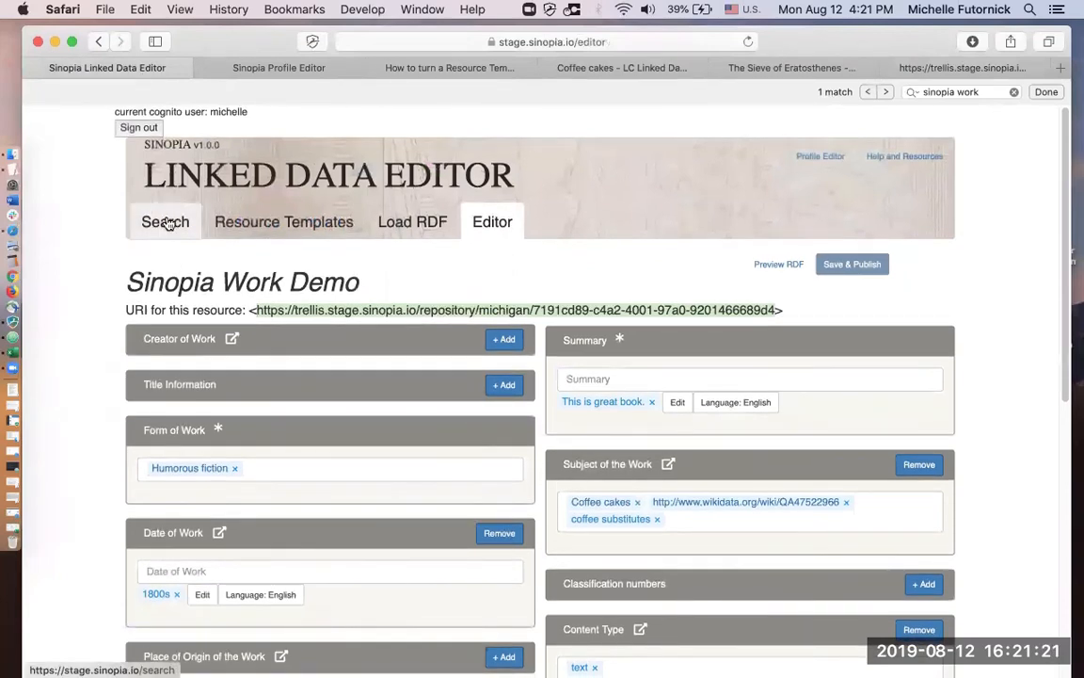
pyautogui.click(167, 222)
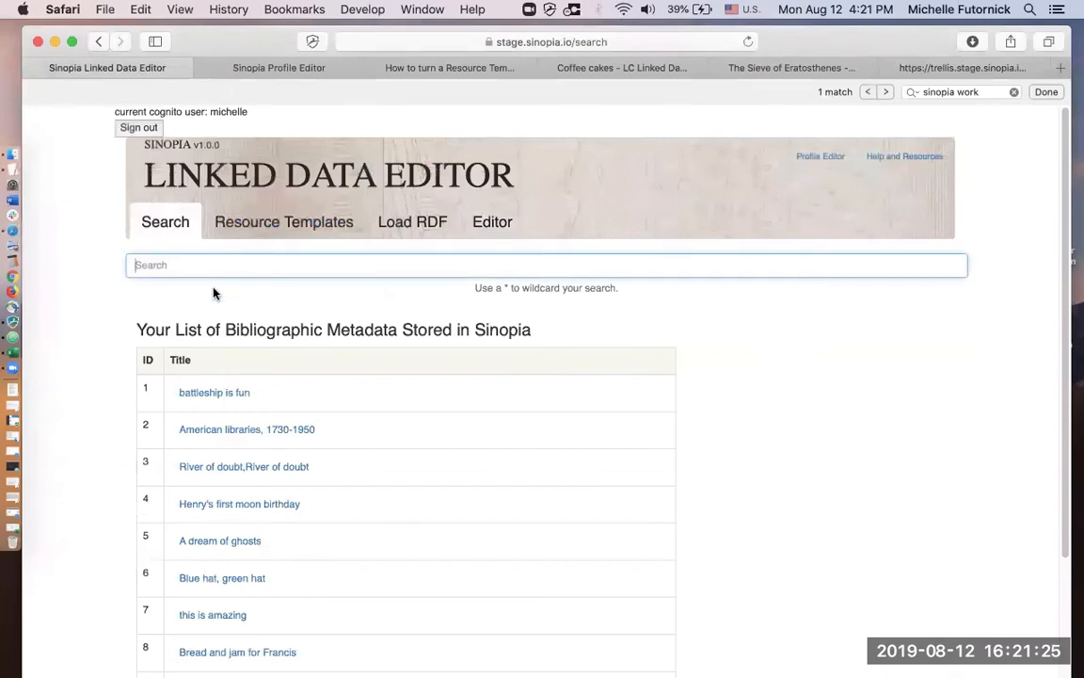
pyautogui.write('*')
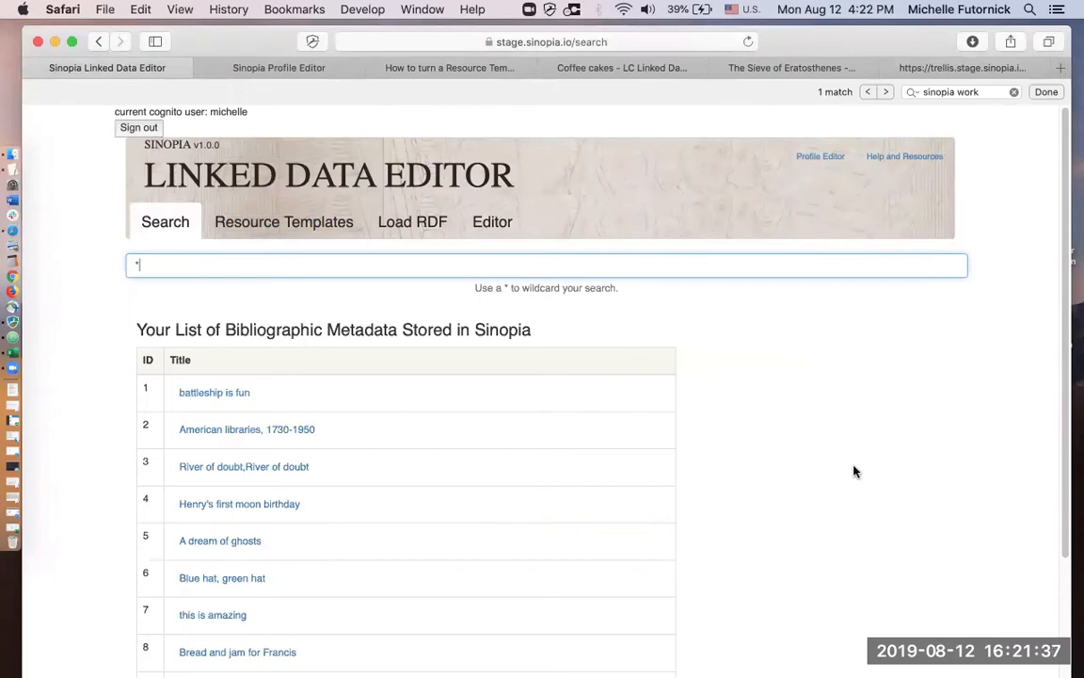
pyautogui.scroll(-2, 855, 476)
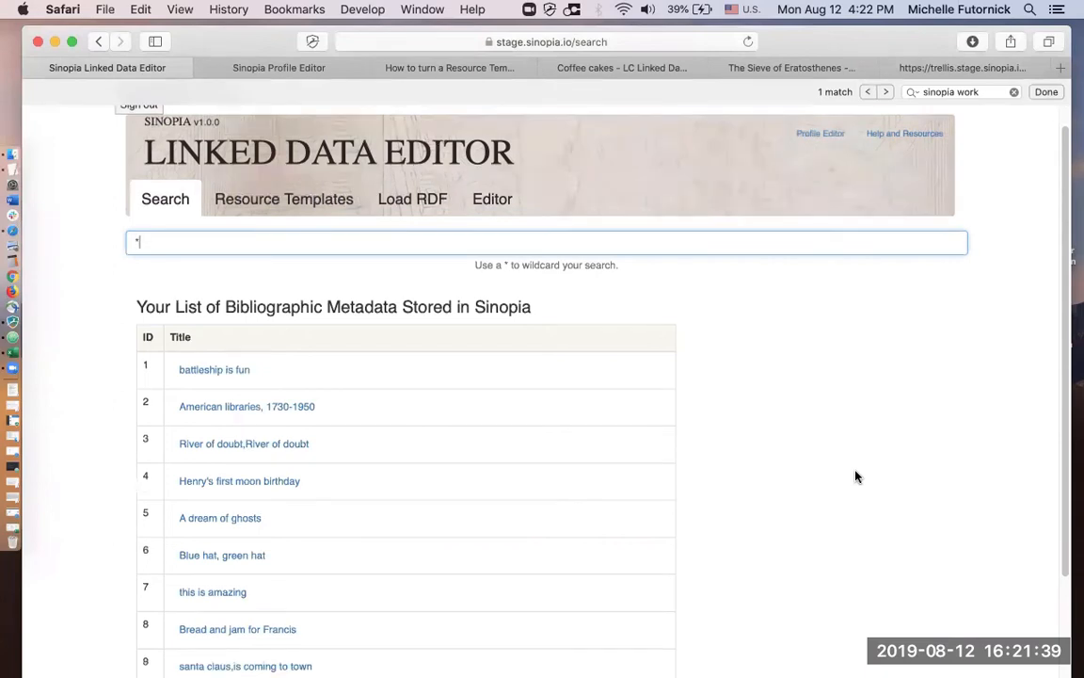
pyautogui.scroll(-2, 856, 473)
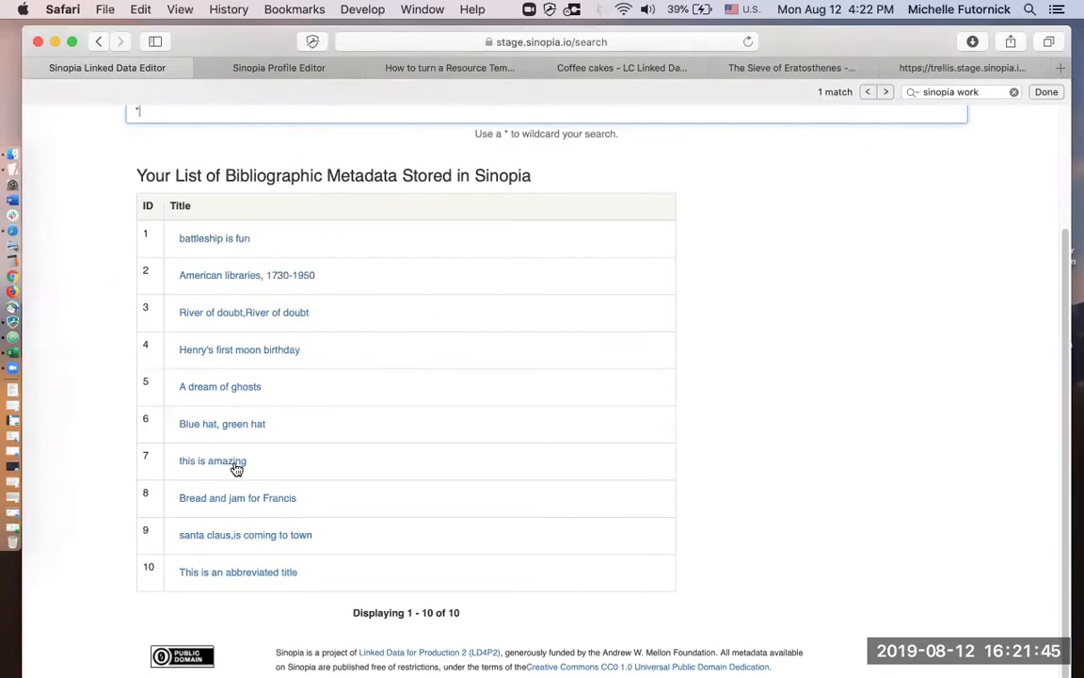
# Open the stored resource "Blue hat, green hat" in the editor, and return to the list of stored metadata.
pyautogui.click(236, 425)
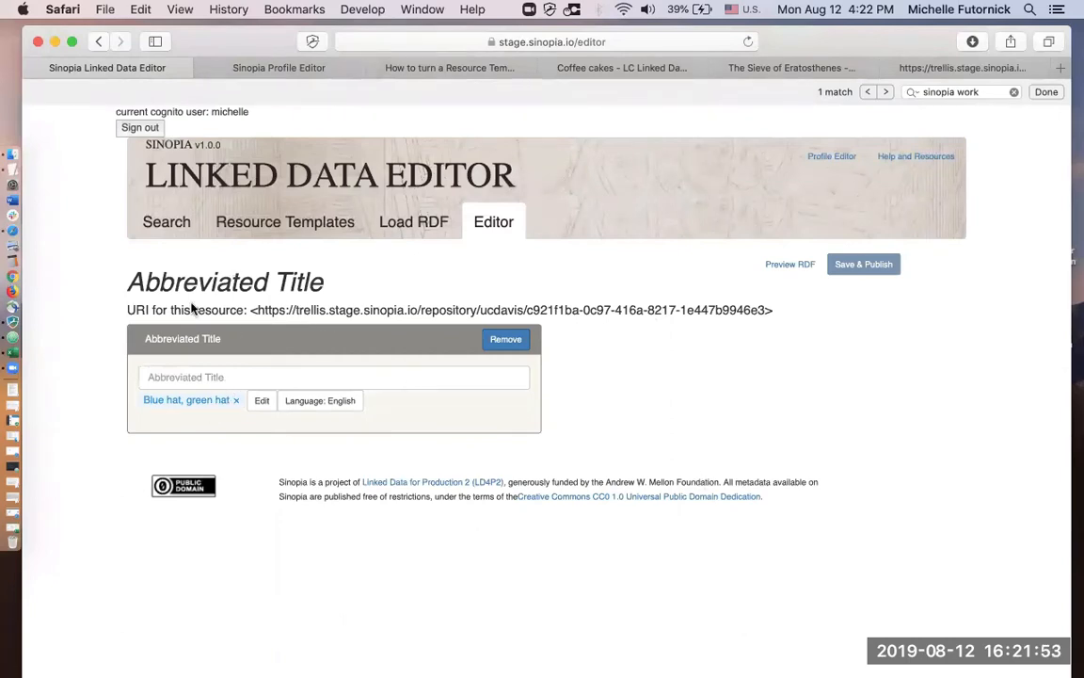
pyautogui.click(166, 226)
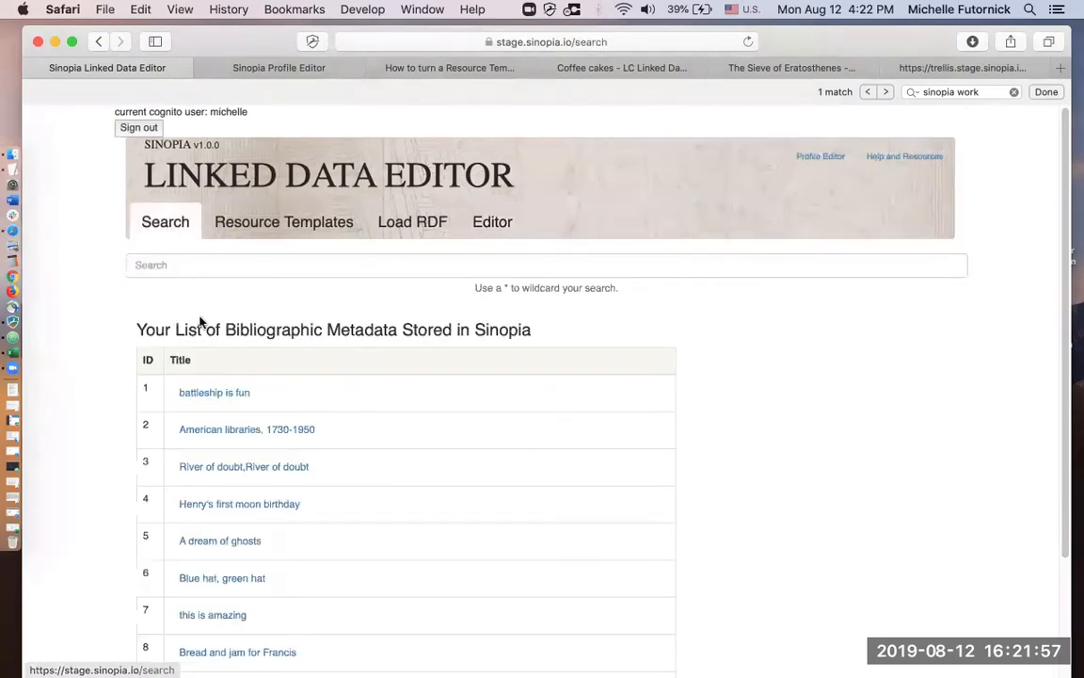
pyautogui.scroll(-3, 200, 311)
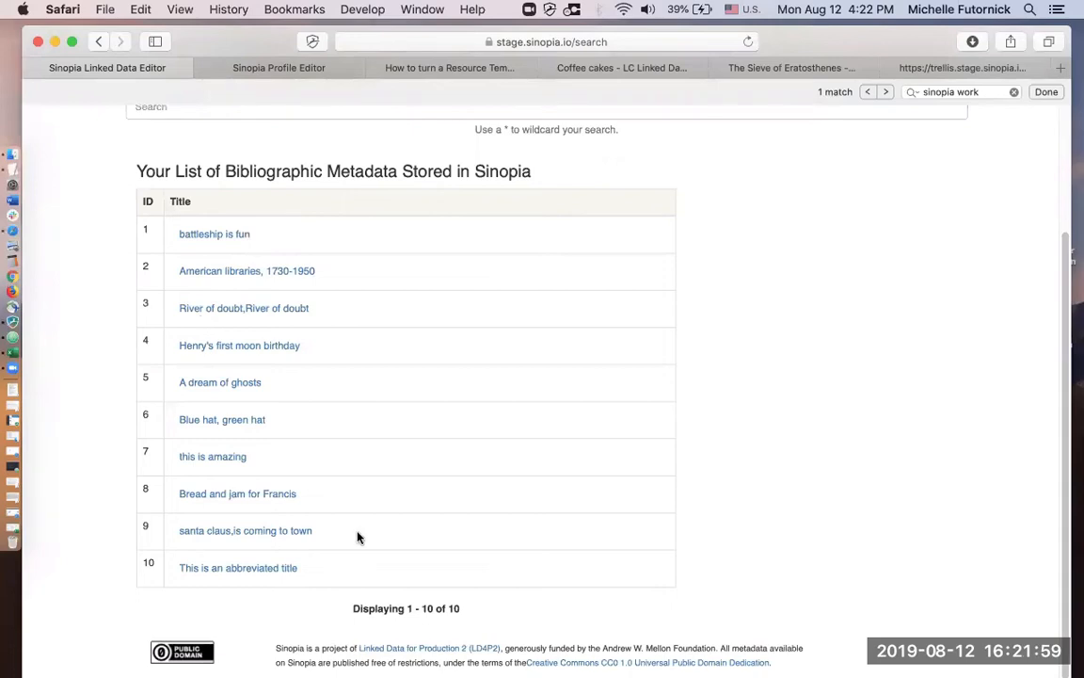
pyautogui.scroll(3, 357, 537)
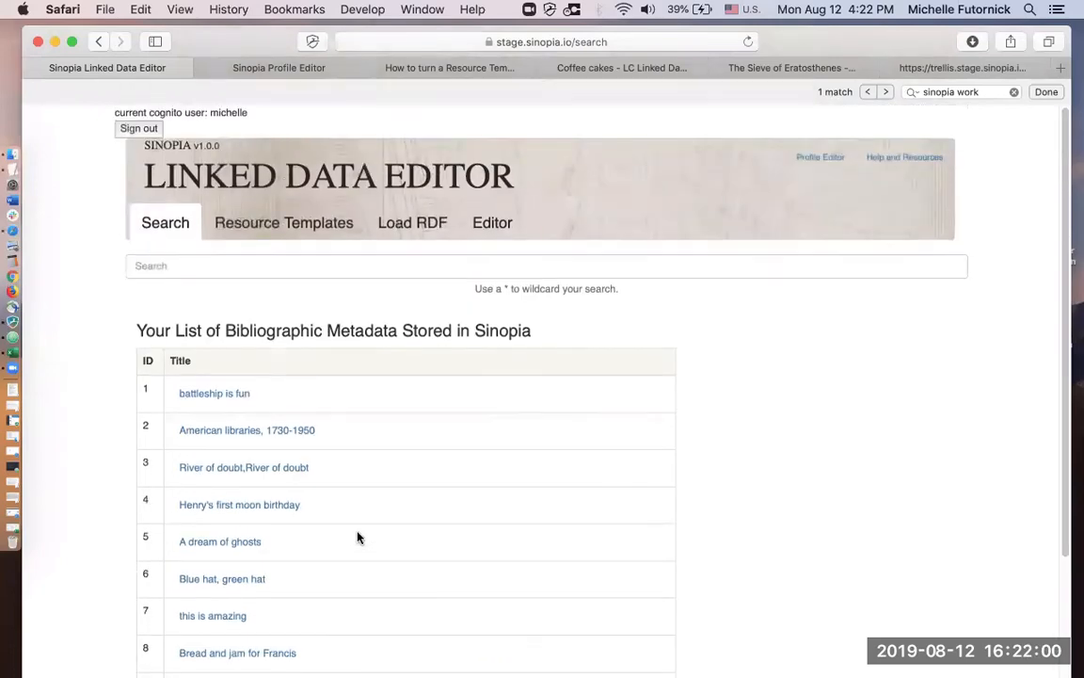
# Open the Abbreviated Title resource template with ID sinopia:resourceTemplate:bf2:Title:AbbrTitle and add its Abbreviated Title property.
pyautogui.click(318, 222)
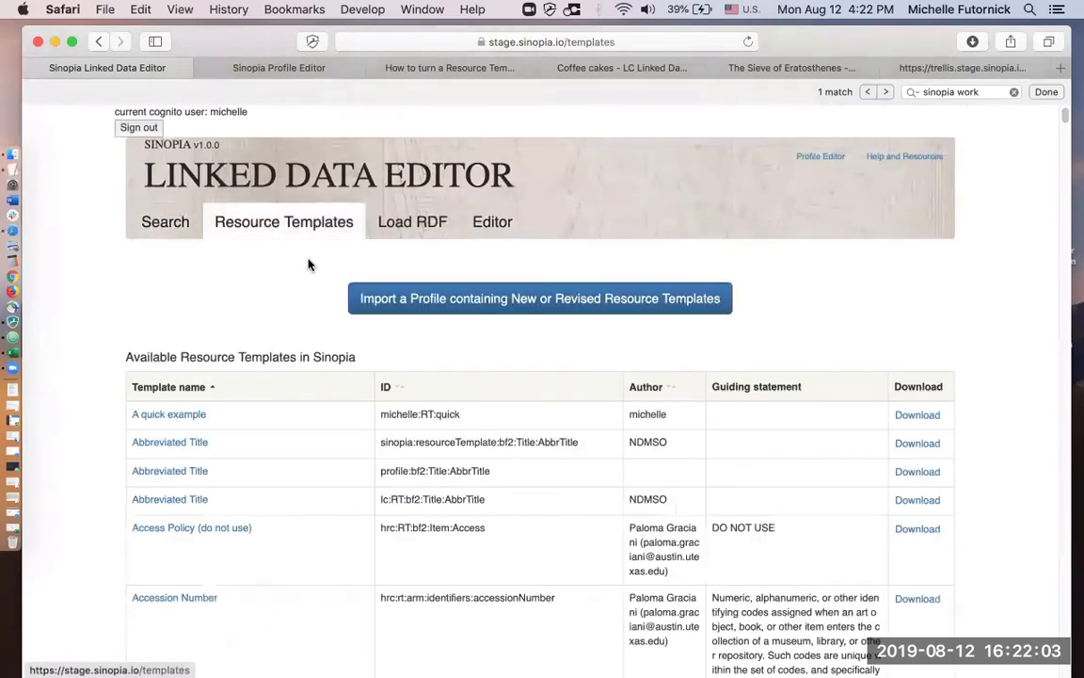
pyautogui.click(187, 443)
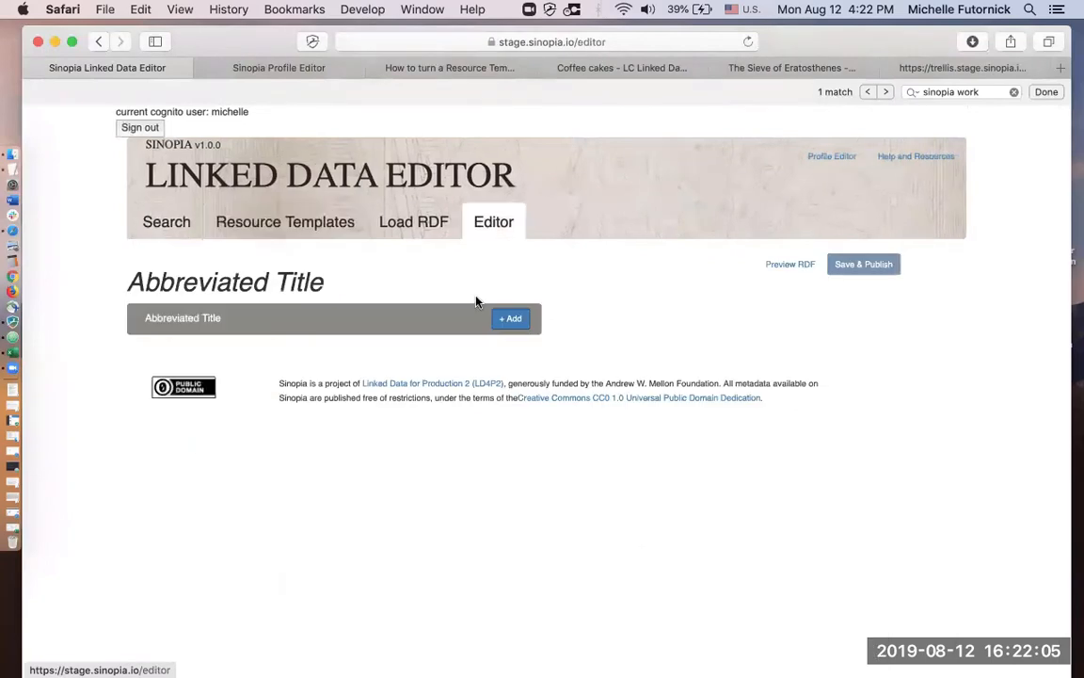
pyautogui.click(510, 320)
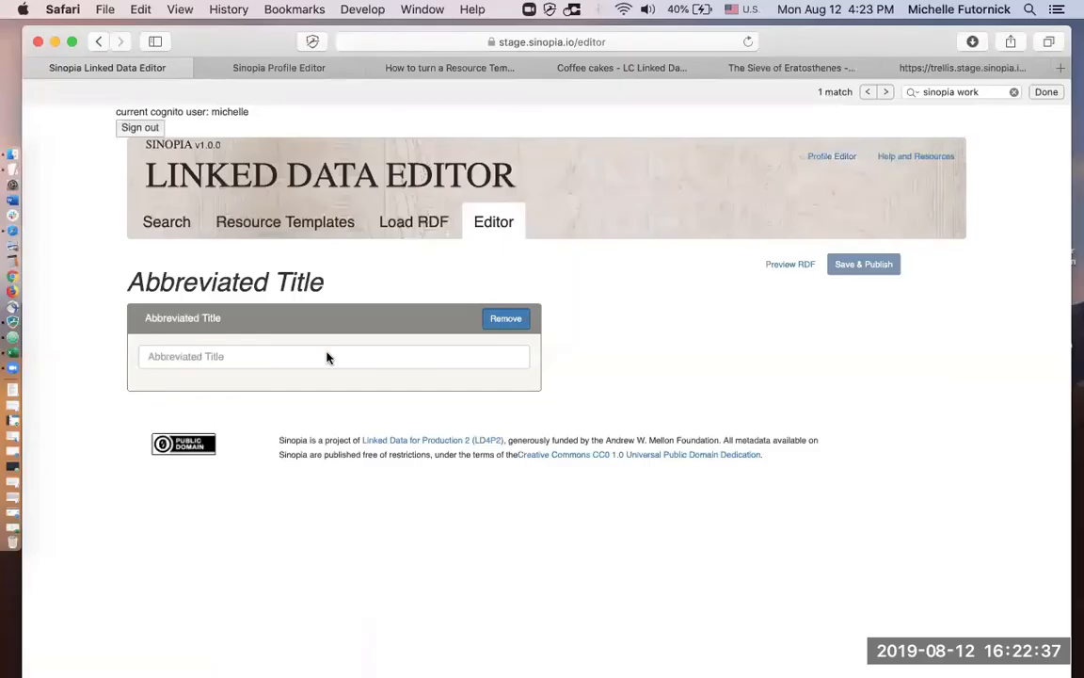
# Enter "Farfallina and Marcel" as the Abbreviated Title, and save and publish the resource to the Cornell University group.
pyautogui.click(327, 356)
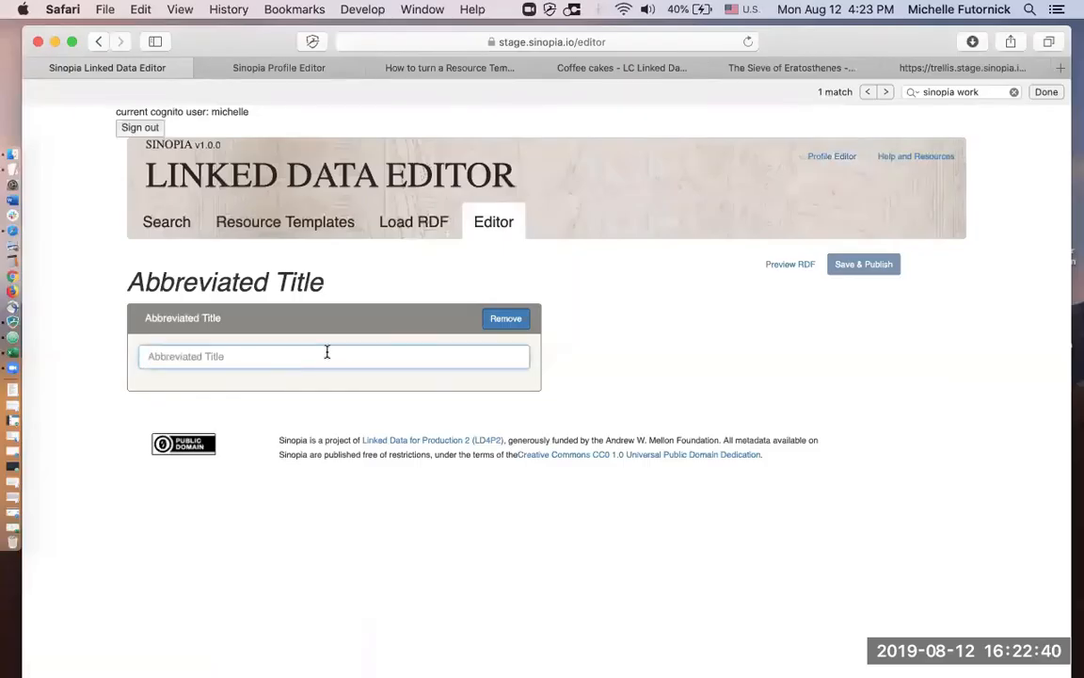
pyautogui.write('Farl')
pyautogui.write('allina and Marcel')
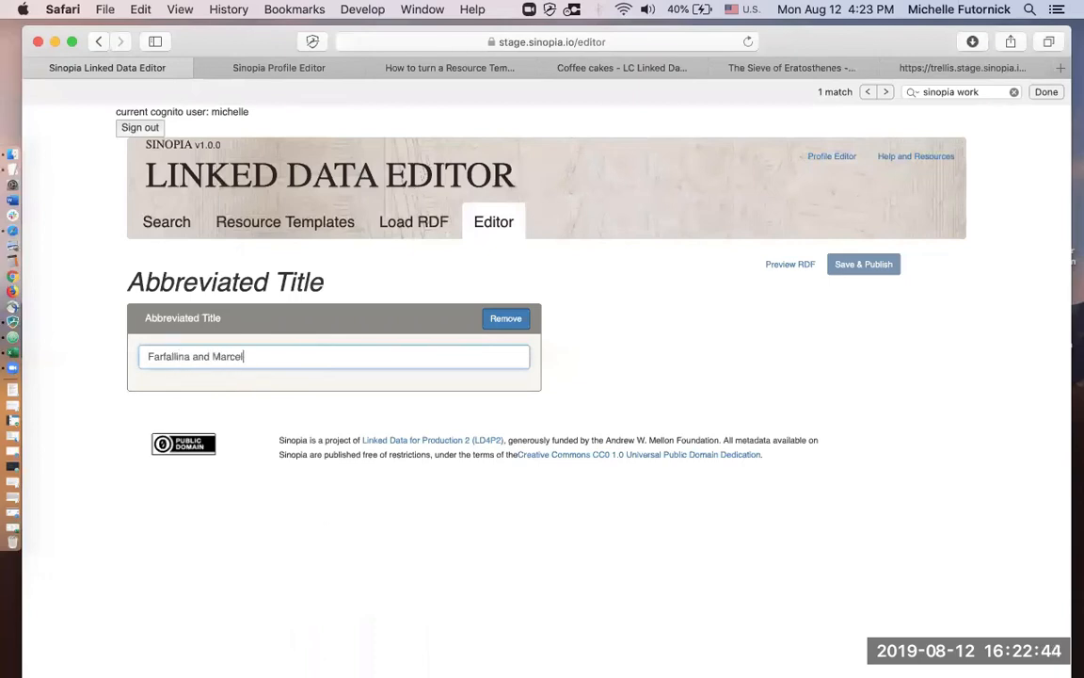
pyautogui.press('Return')
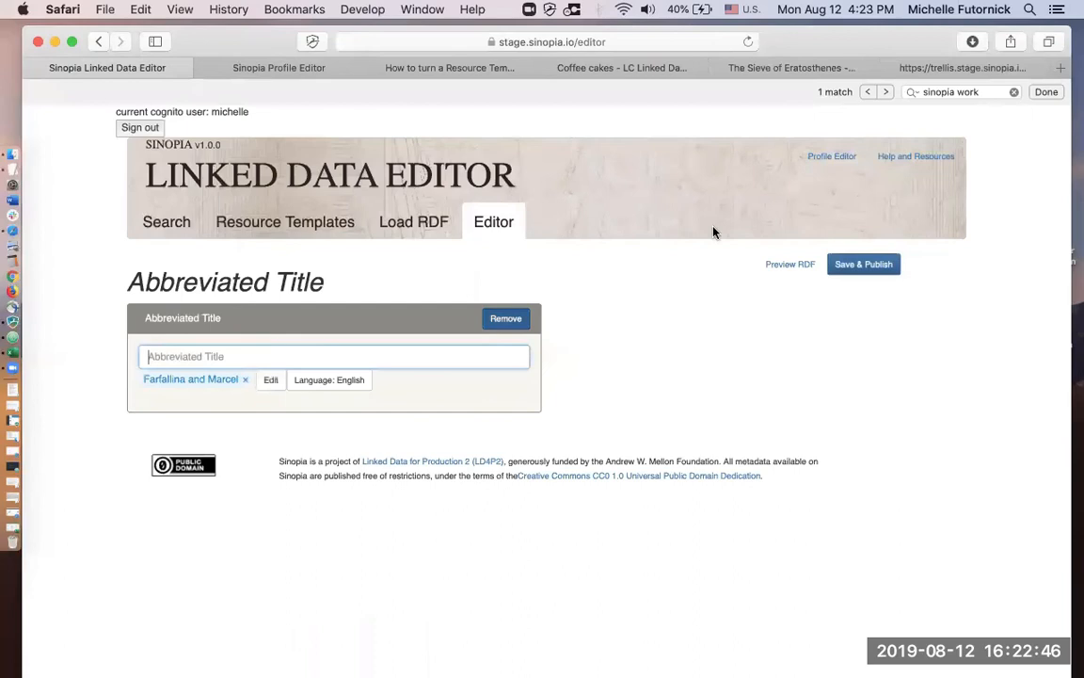
pyautogui.click(852, 266)
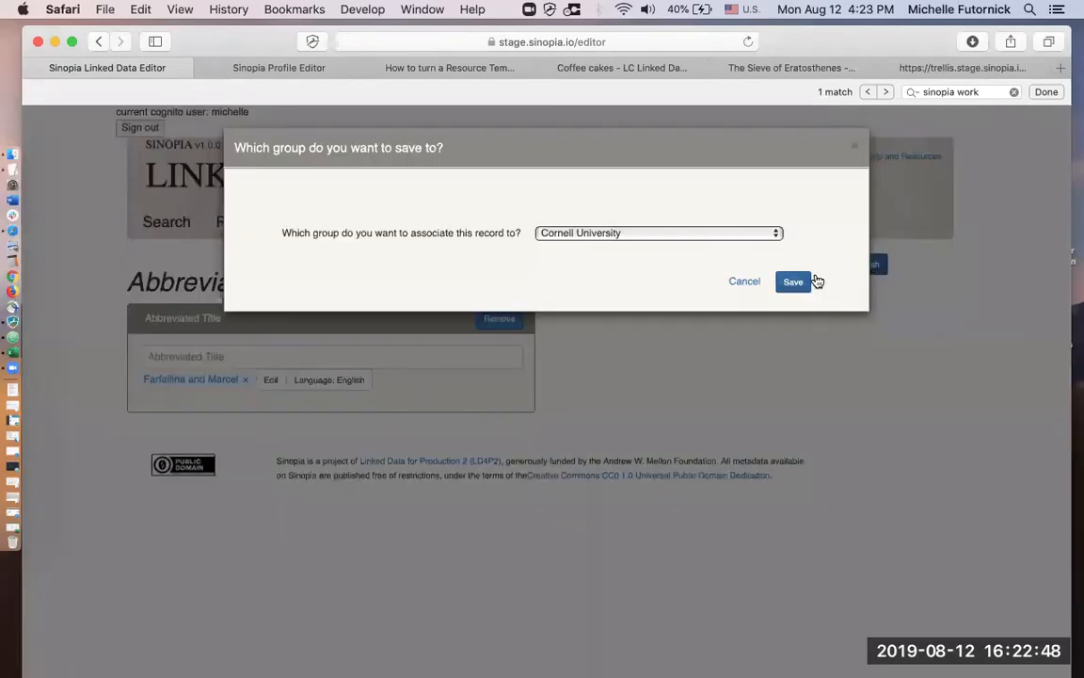
pyautogui.click(815, 281)
# Search the stored metadata with the wildcard "*" and look through the list for the newly saved "Farfallina and Marcel" resource.
pyautogui.click(167, 224)
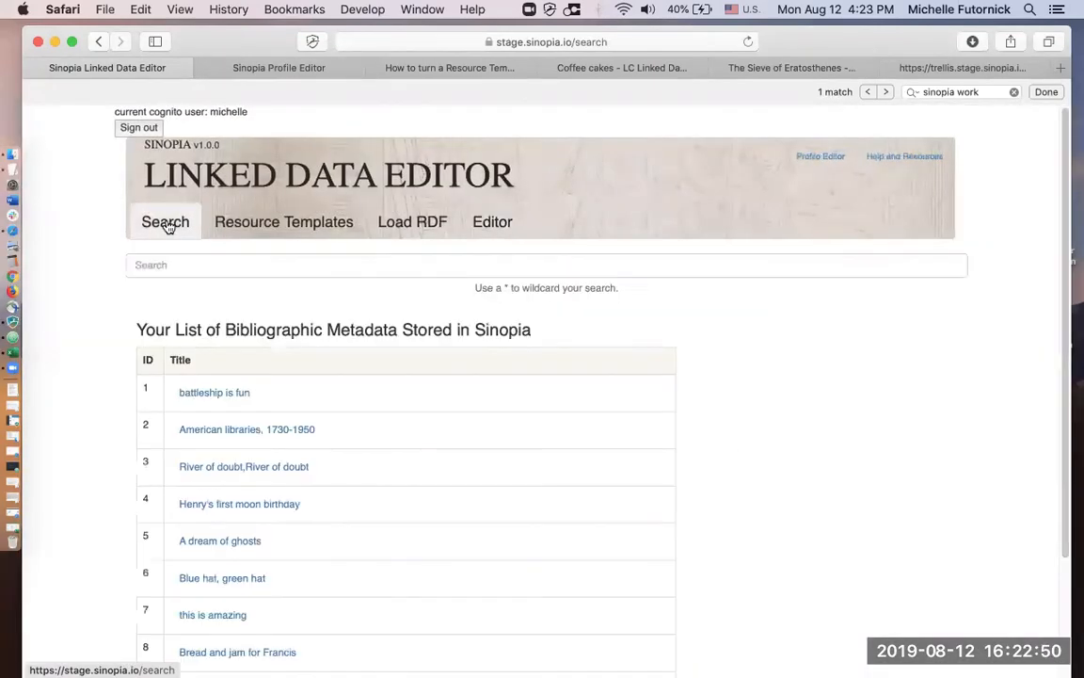
pyautogui.scroll(-4, 307, 536)
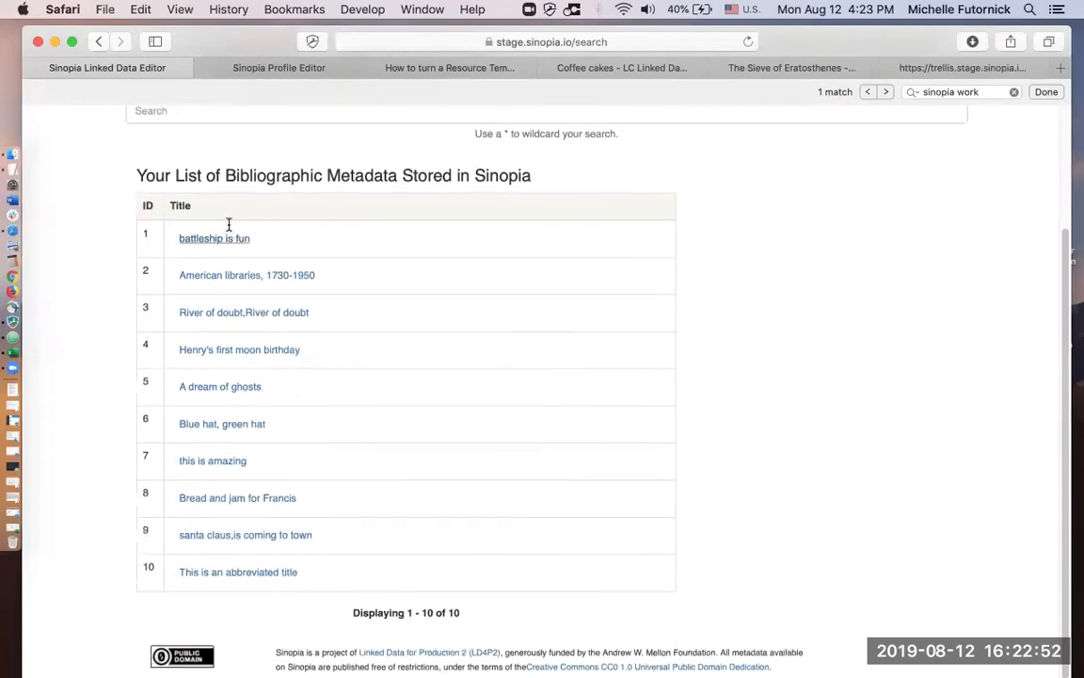
pyautogui.click(203, 110)
pyautogui.write('*')
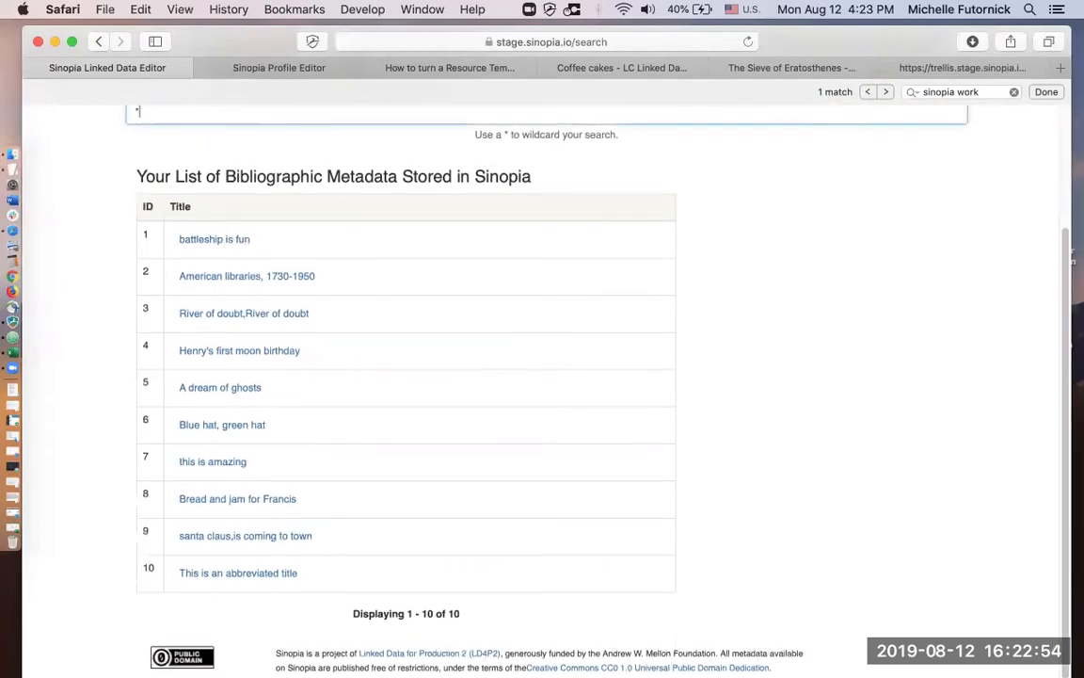
pyautogui.press('Return')
pyautogui.scroll(-2, 363, 356)
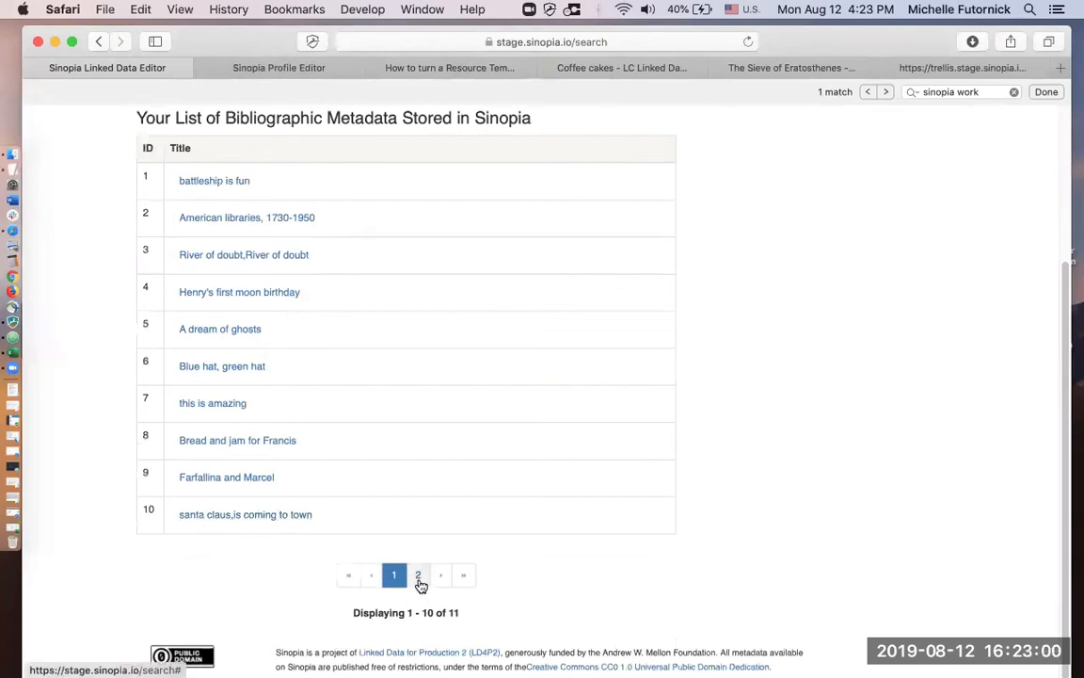
pyautogui.scroll(4, 298, 620)
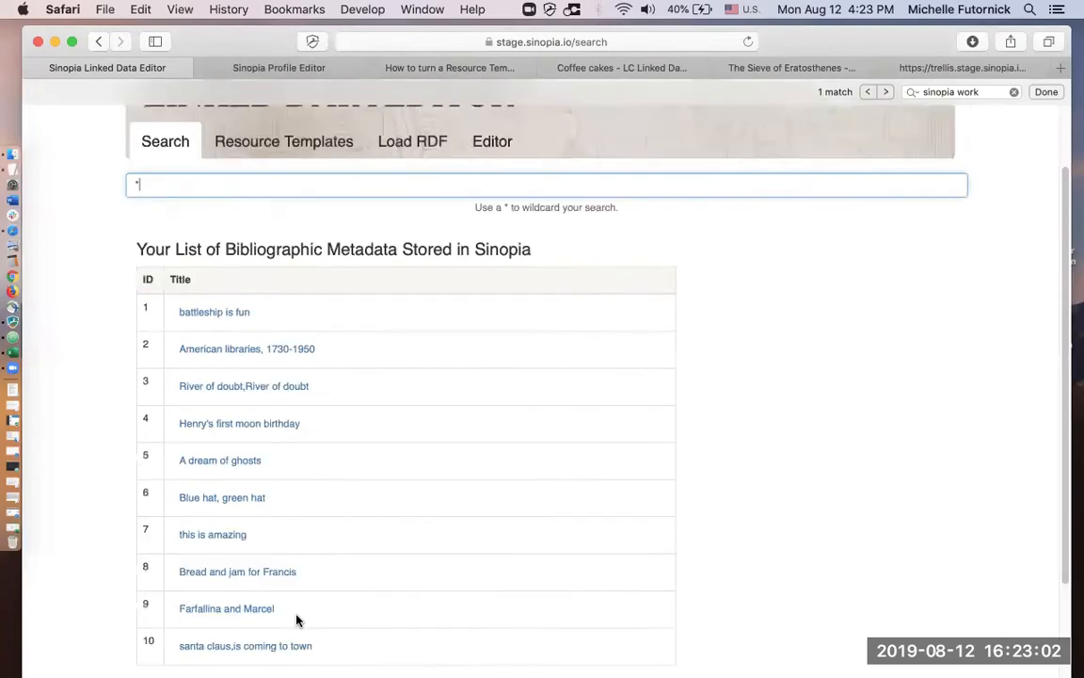
pyautogui.scroll(2, 297, 620)
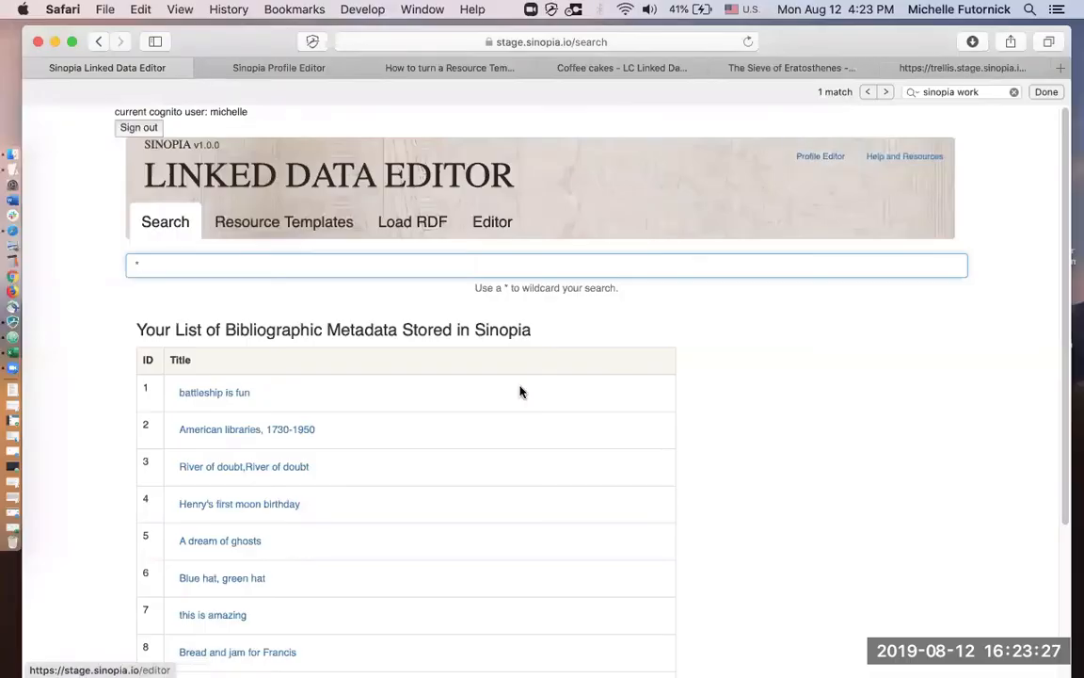
pyautogui.scroll(1, 520, 391)
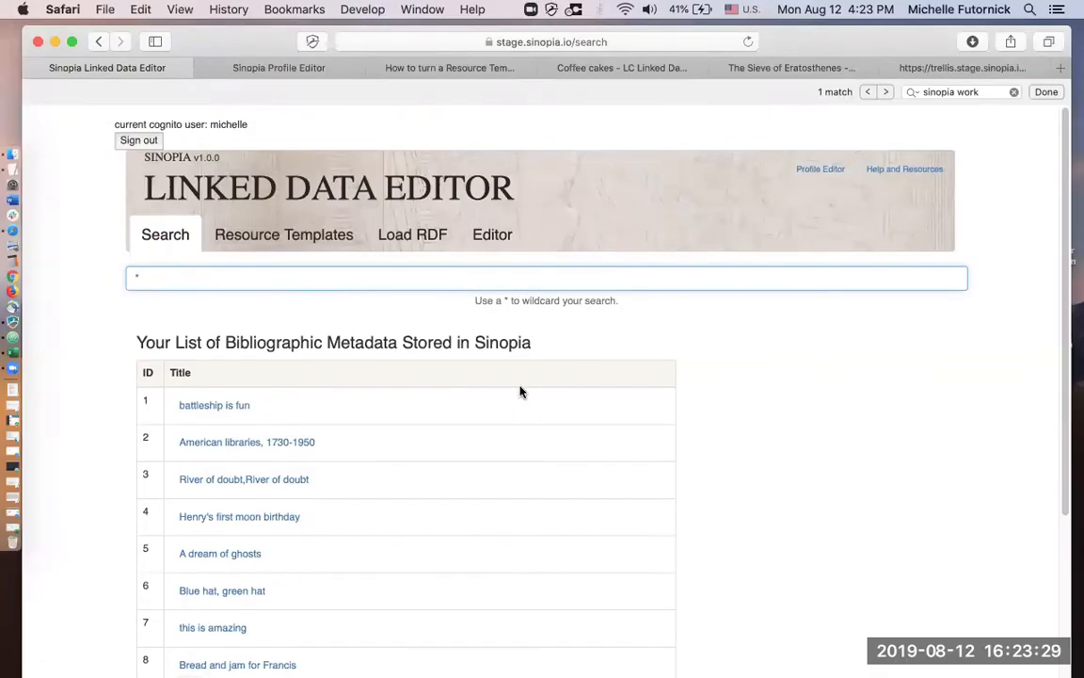
pyautogui.scroll(-1, 520, 392)
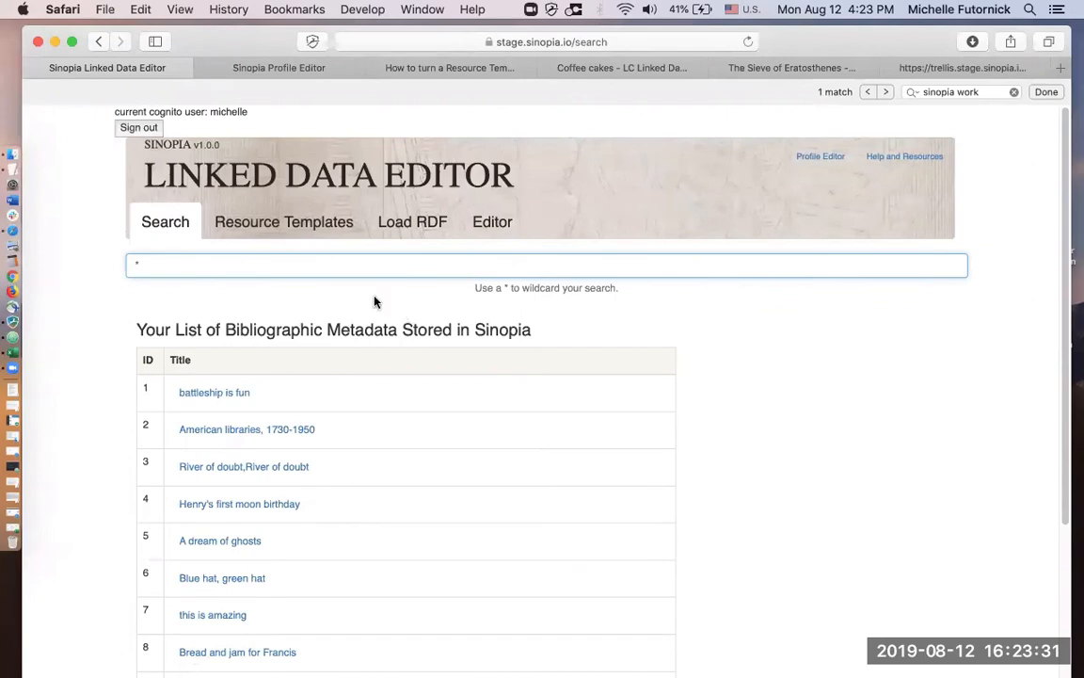
pyautogui.click(221, 148)
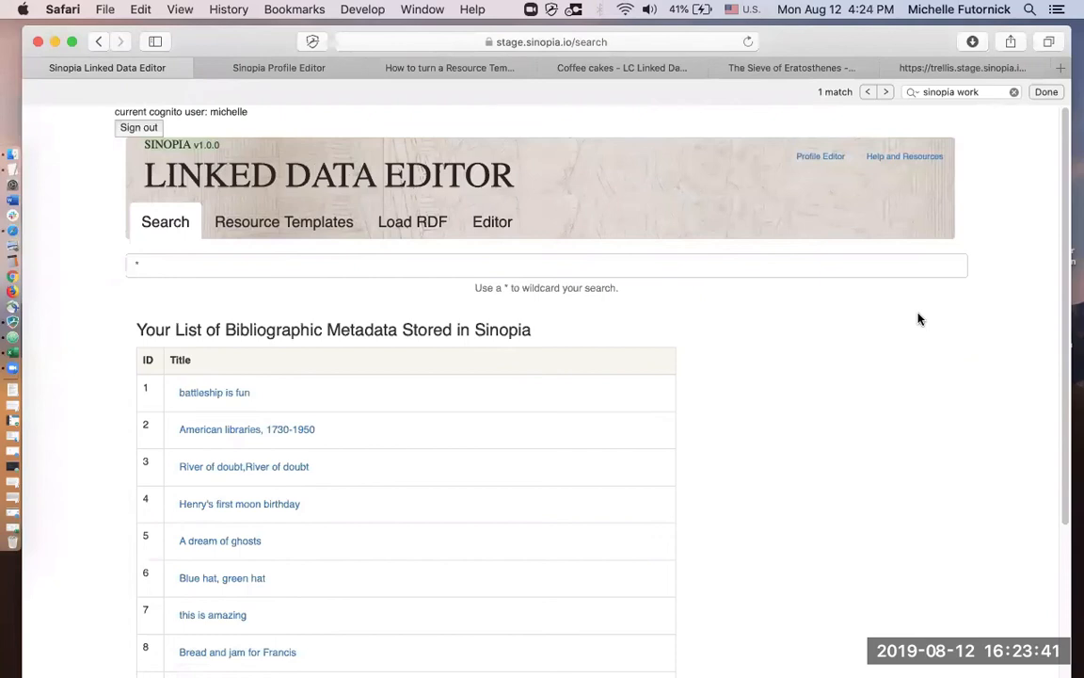
# Show Help and Resources, and open the bug report and new feature suggestion forms in separate browser tabs.
pyautogui.click(915, 159)
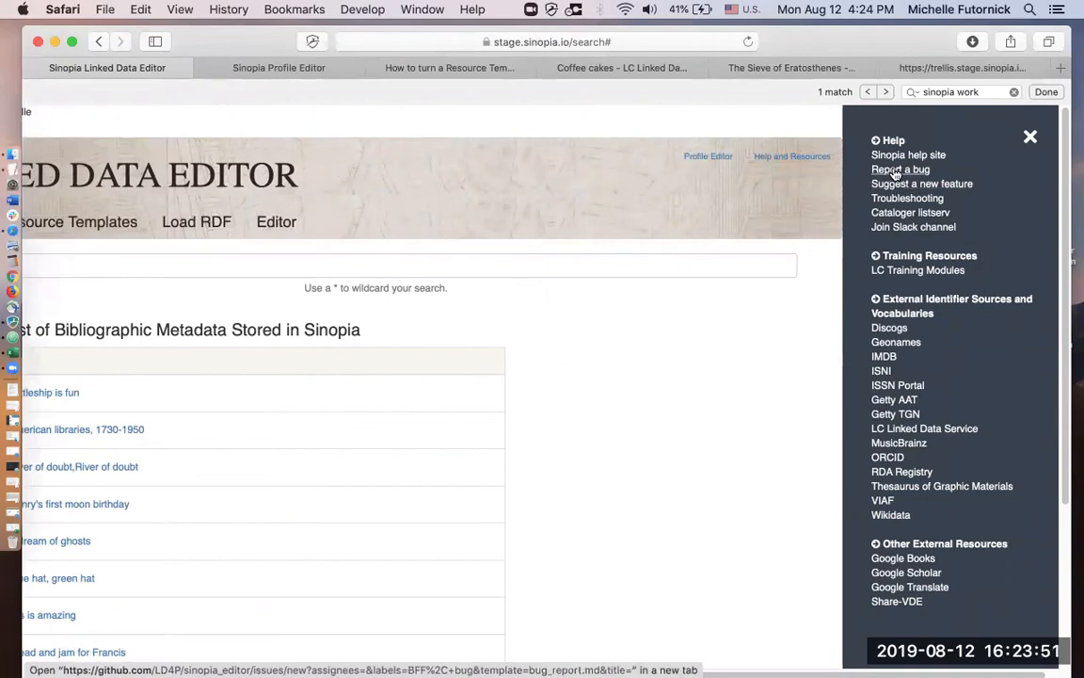
pyautogui.rightClick(906, 174)
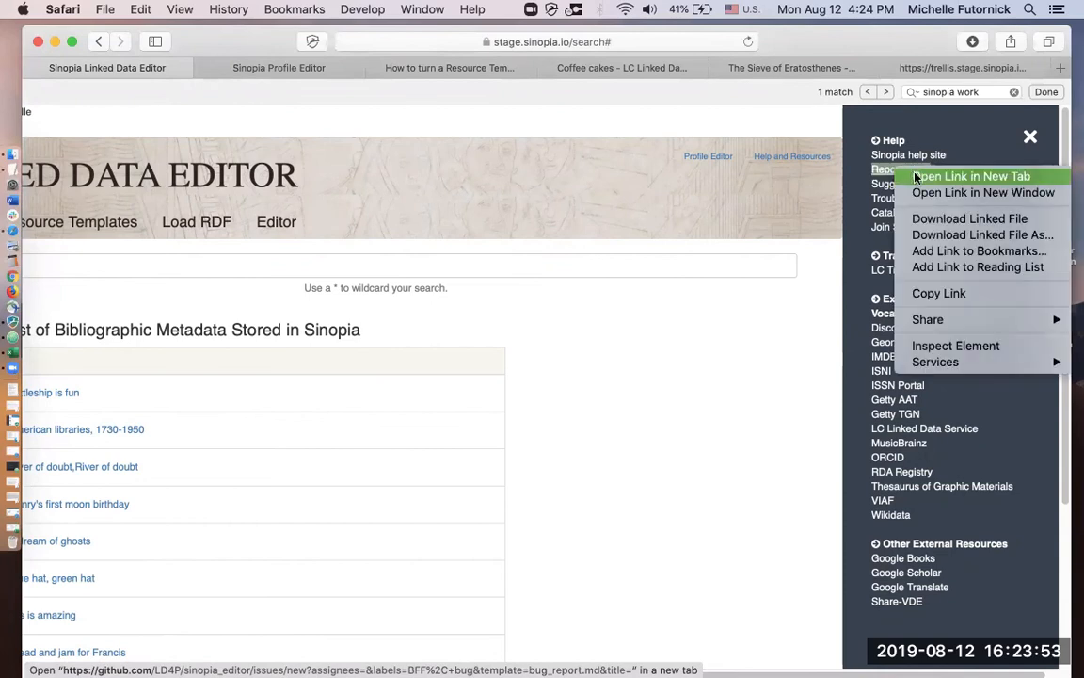
pyautogui.click(918, 177)
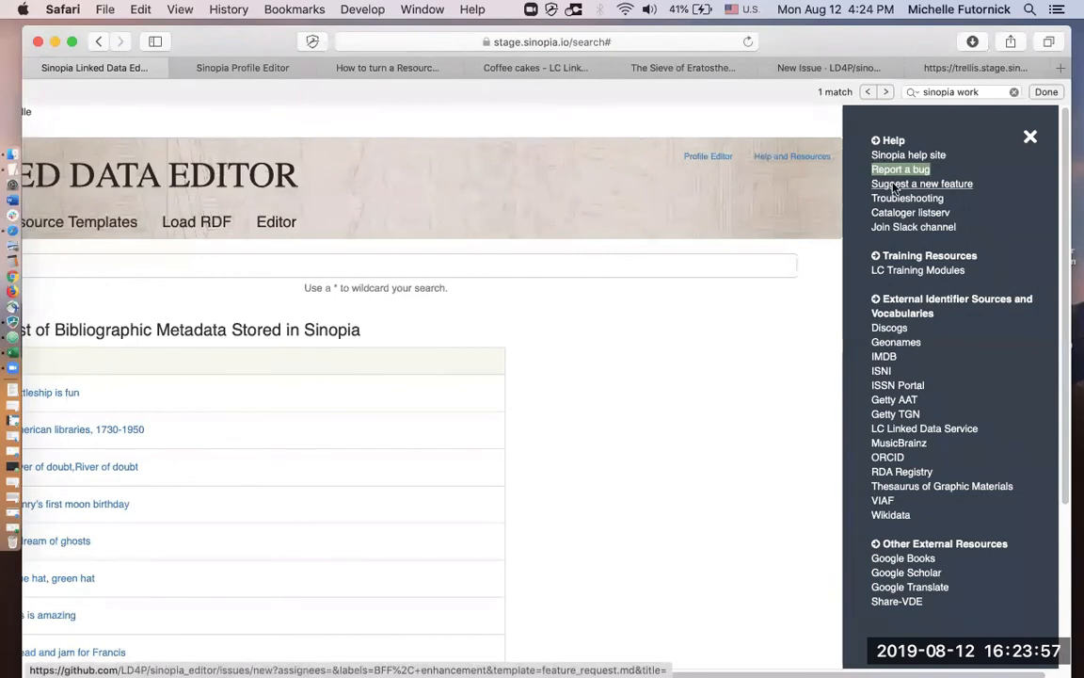
pyautogui.rightClick(895, 187)
pyautogui.click(969, 191)
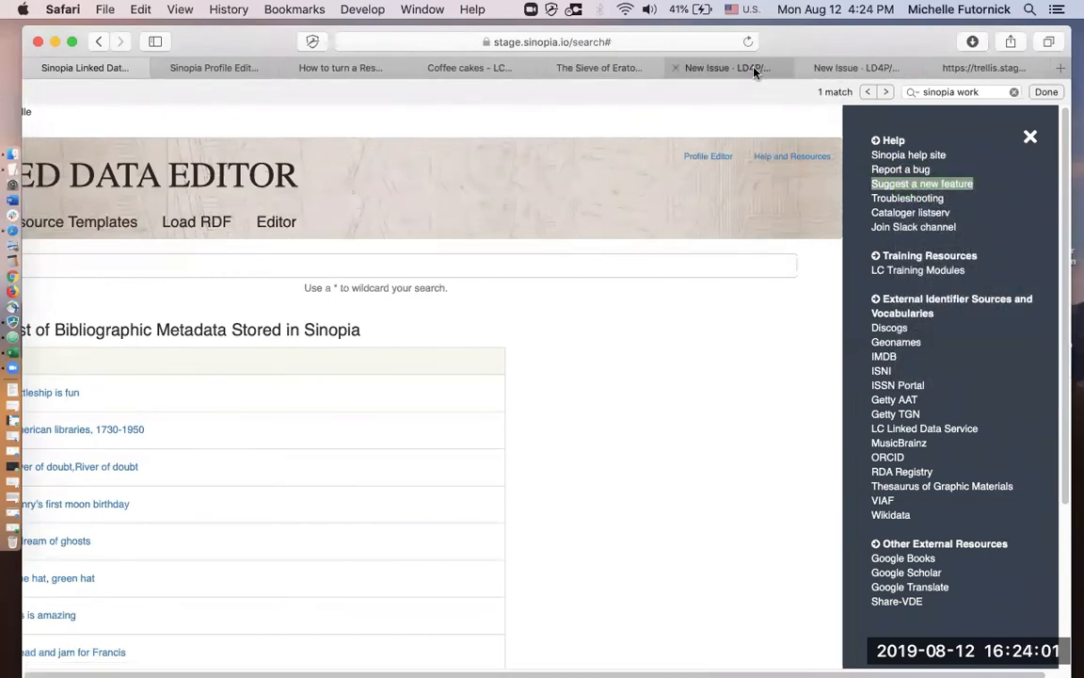
# View the GitHub bug report form and examine the questions in its issue description template.
pyautogui.click(730, 68)
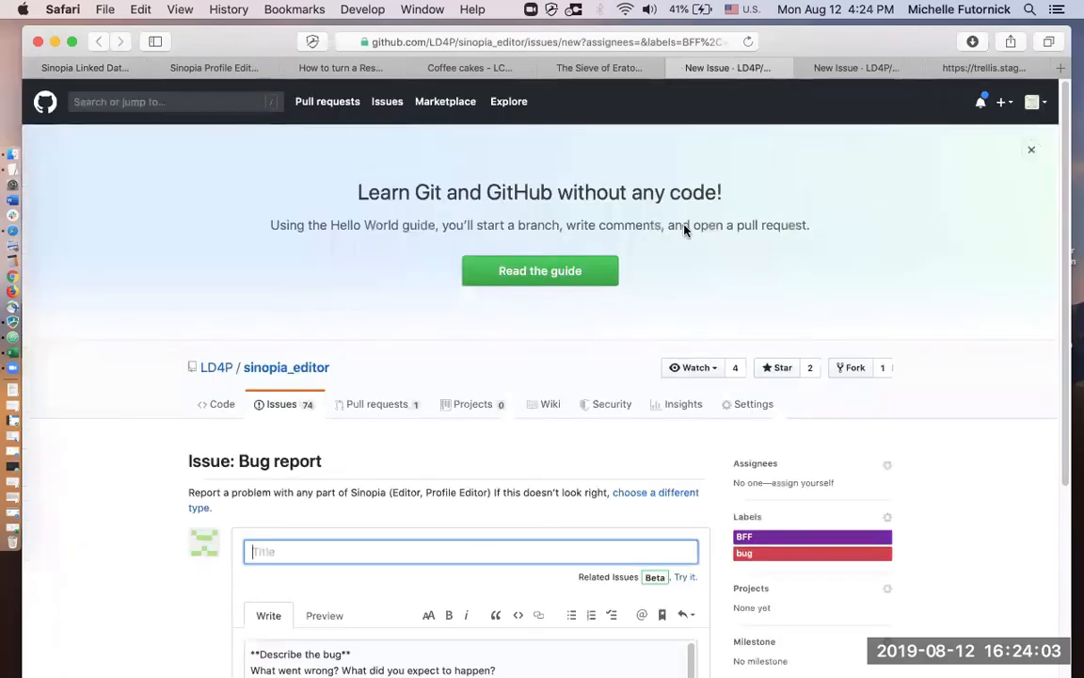
pyautogui.scroll(-5, 685, 229)
pyautogui.moveTo(250, 365); pyautogui.dragTo(249, 507)
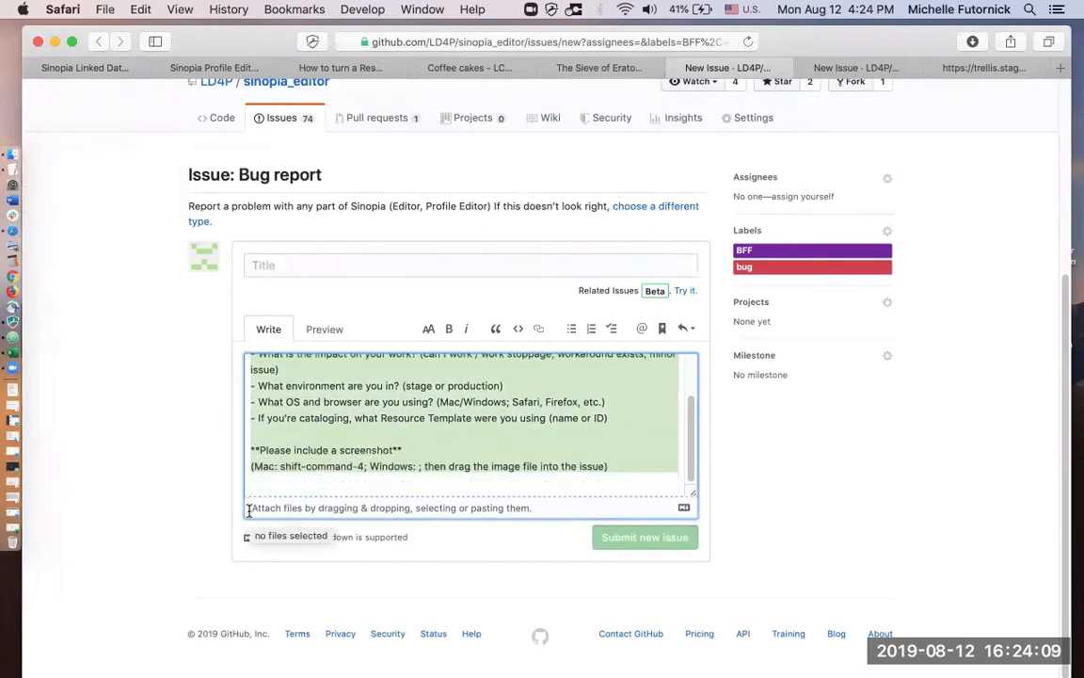
pyautogui.scroll(3, 322, 435)
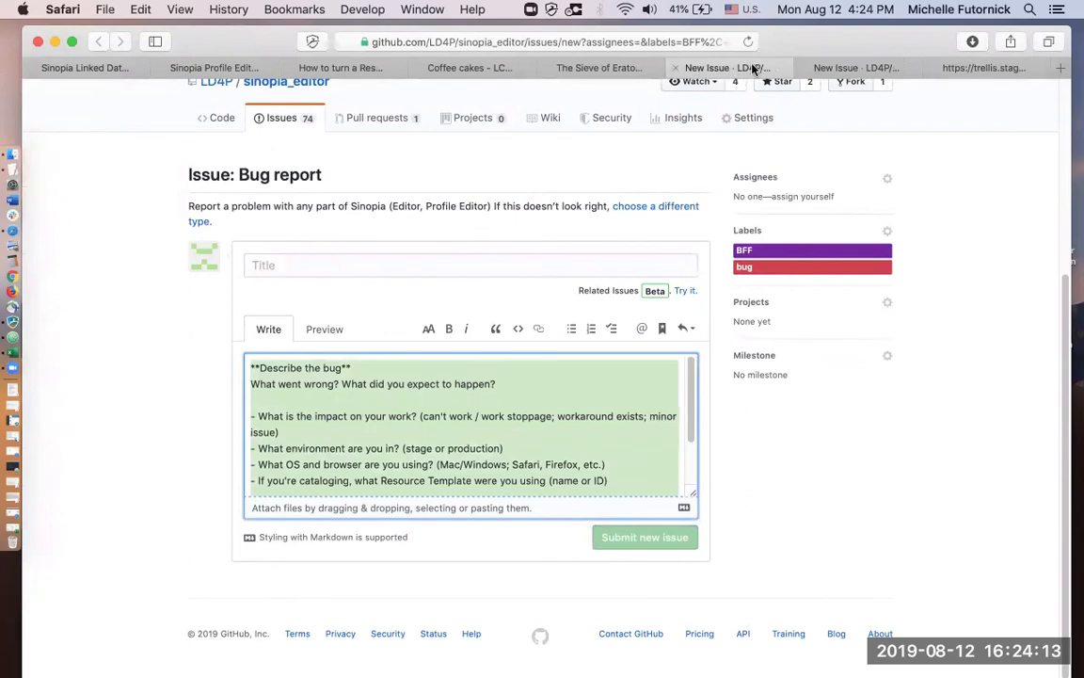
# View the GitHub feature request form and examine the prompts in its issue description template.
pyautogui.click(887, 67)
pyautogui.scroll(-5, 728, 229)
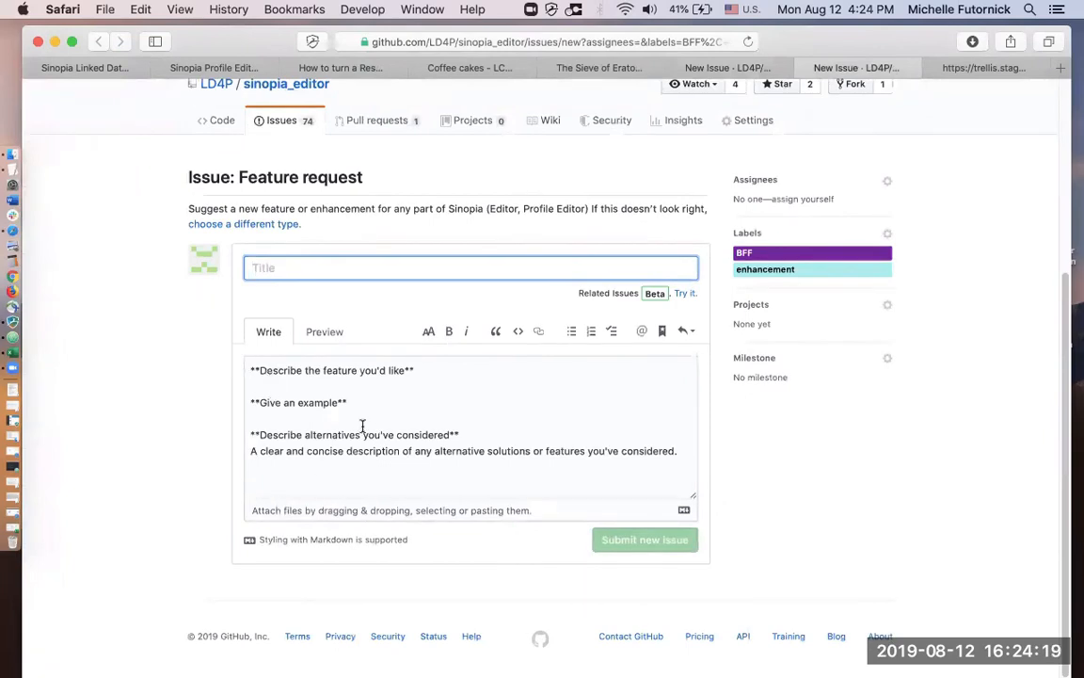
pyautogui.scroll(5, 343, 388)
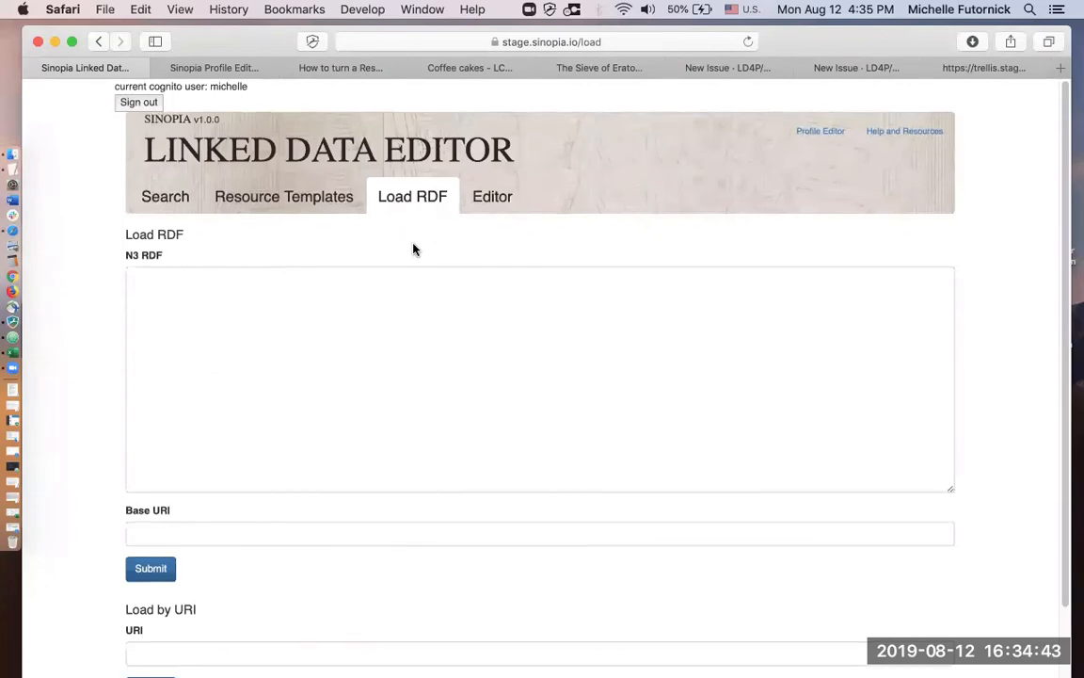
# Open "Henry's first moon birthday" from the stored metadata list and copy all of the RDF shown in its preview.
pyautogui.click(160, 195)
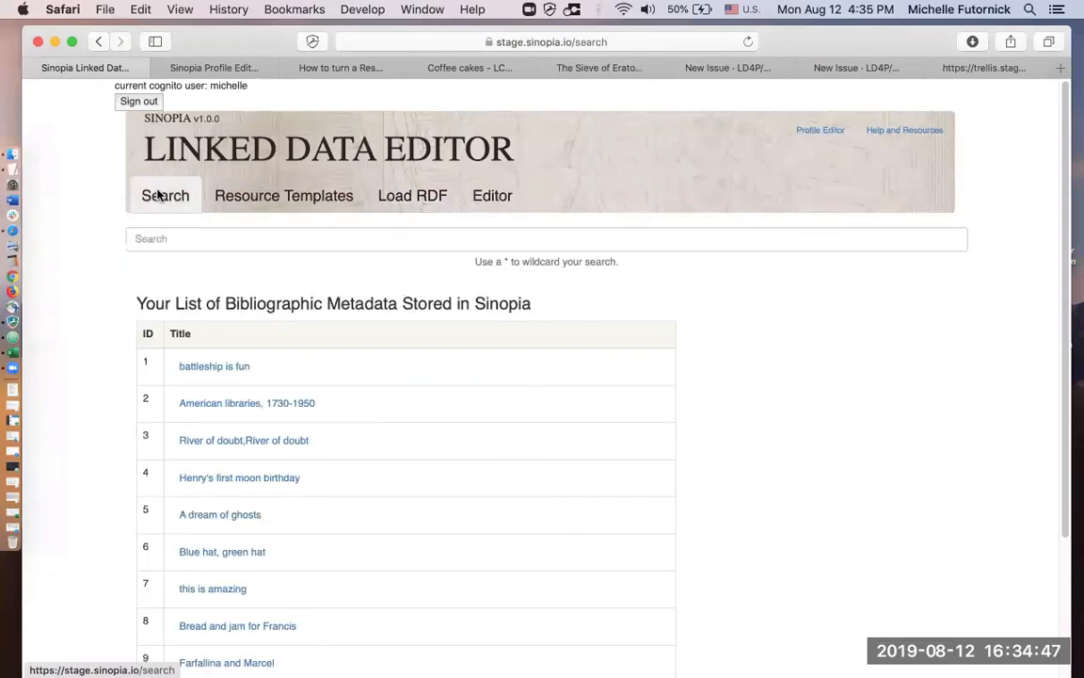
pyautogui.click(222, 478)
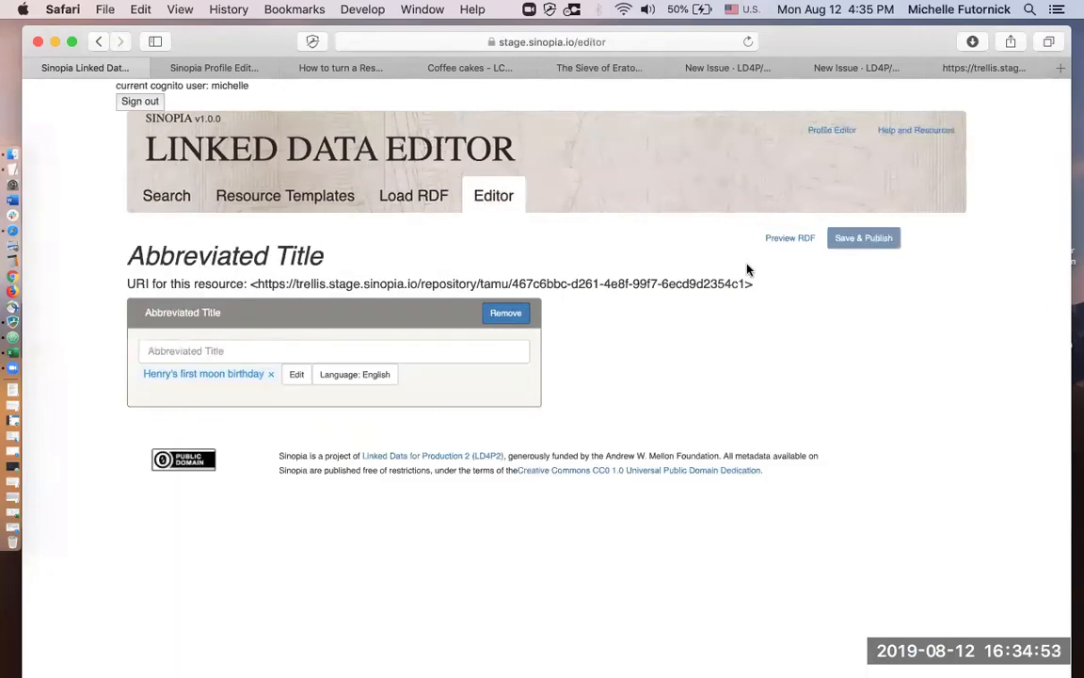
pyautogui.click(789, 240)
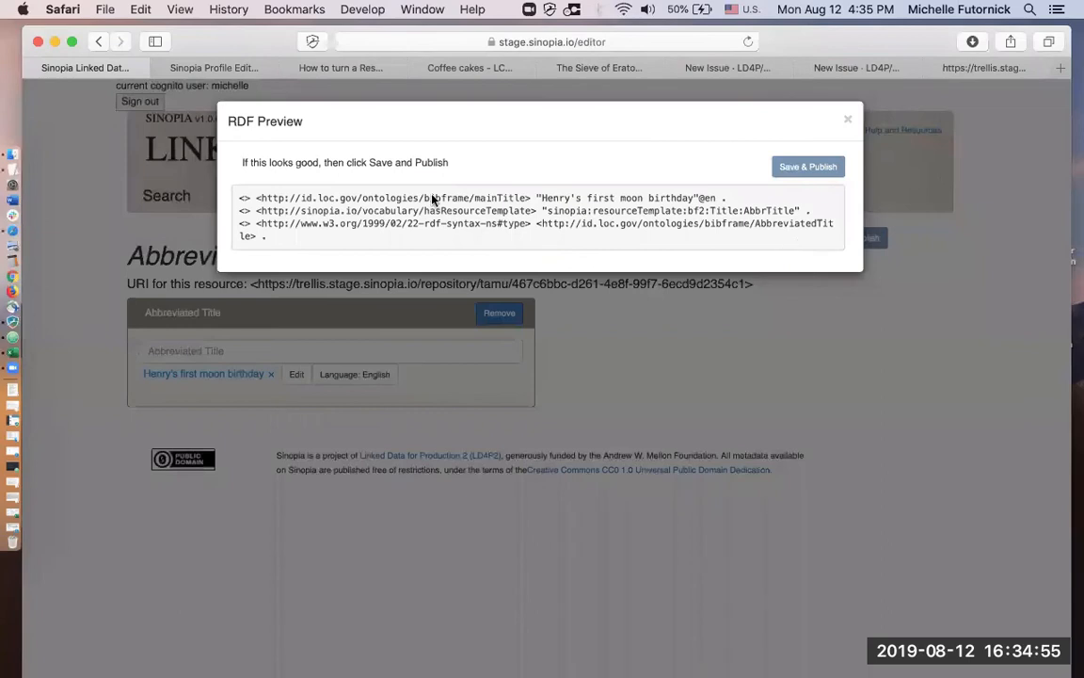
pyautogui.moveTo(269, 236); pyautogui.dragTo(233, 193)
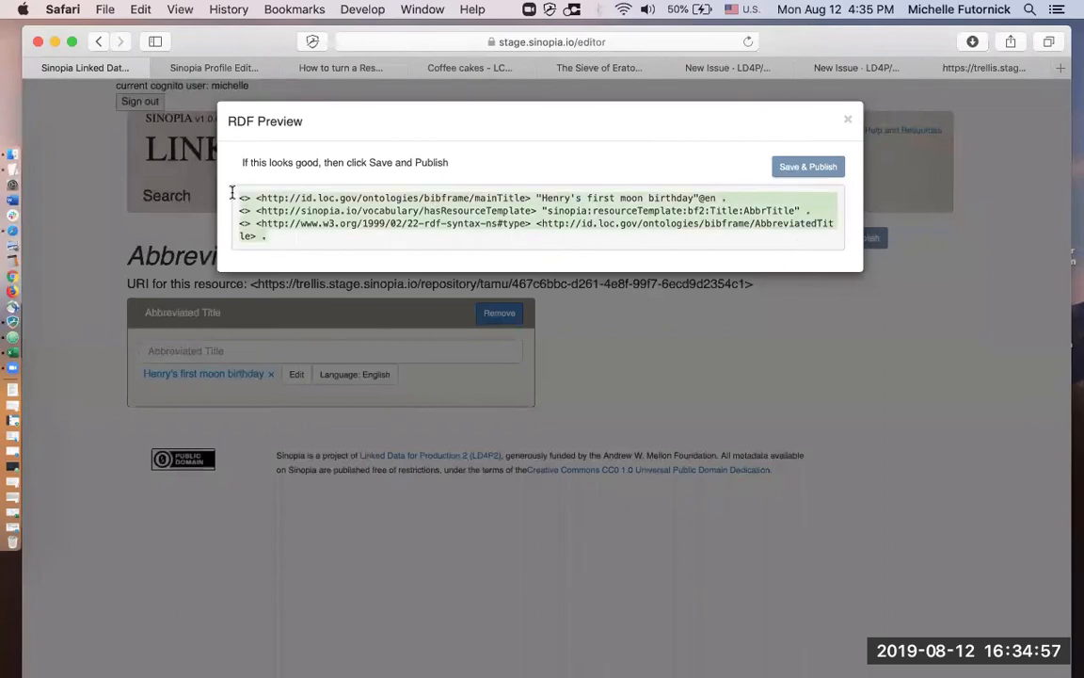
pyautogui.press('super+c')
pyautogui.click(847, 122)
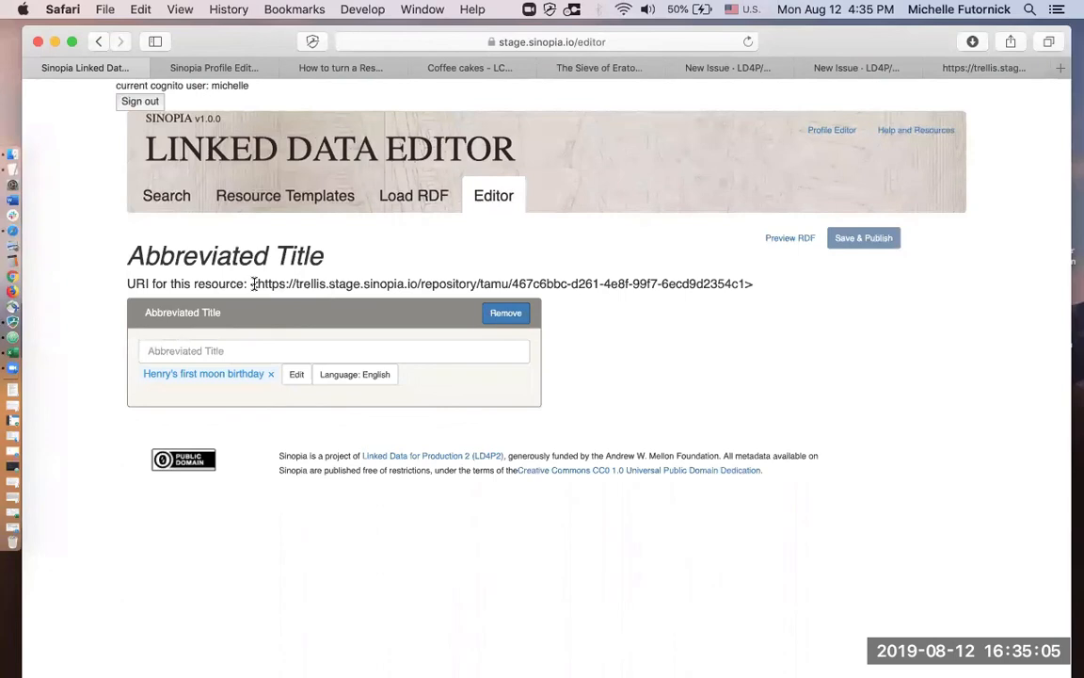
# Load the copied N3 RDF of "Henry's first moon birthday" as a new resource, leaving the Base URI blank.
pyautogui.moveTo(252, 283); pyautogui.dragTo(750, 287)
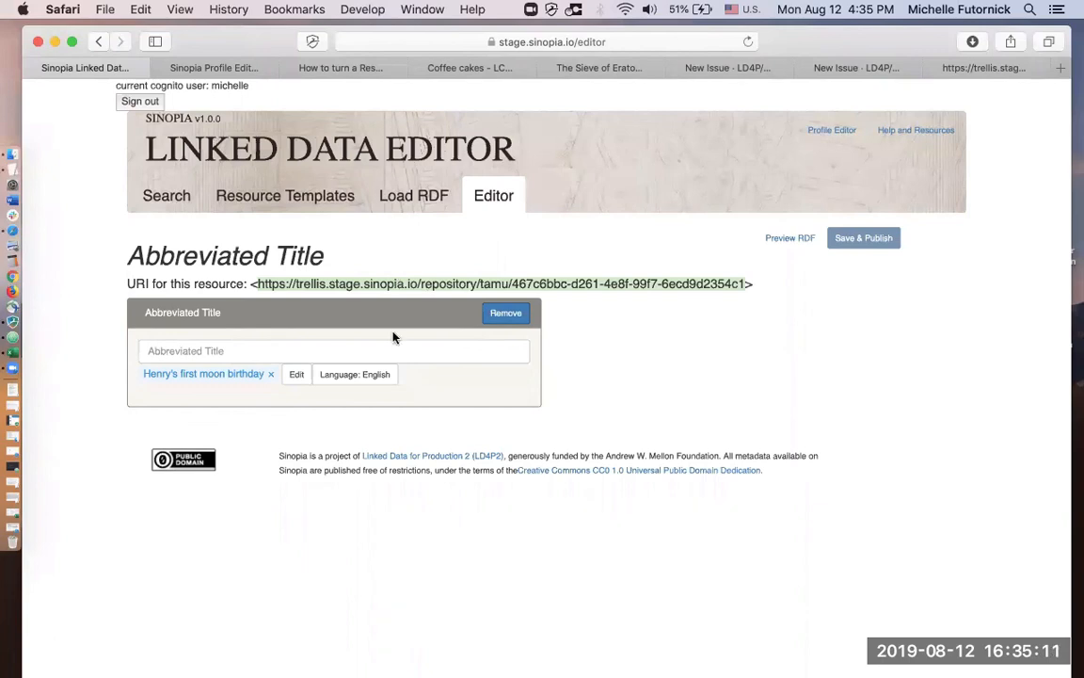
pyautogui.click(413, 200)
pyautogui.click(315, 314)
pyautogui.press('super+v')
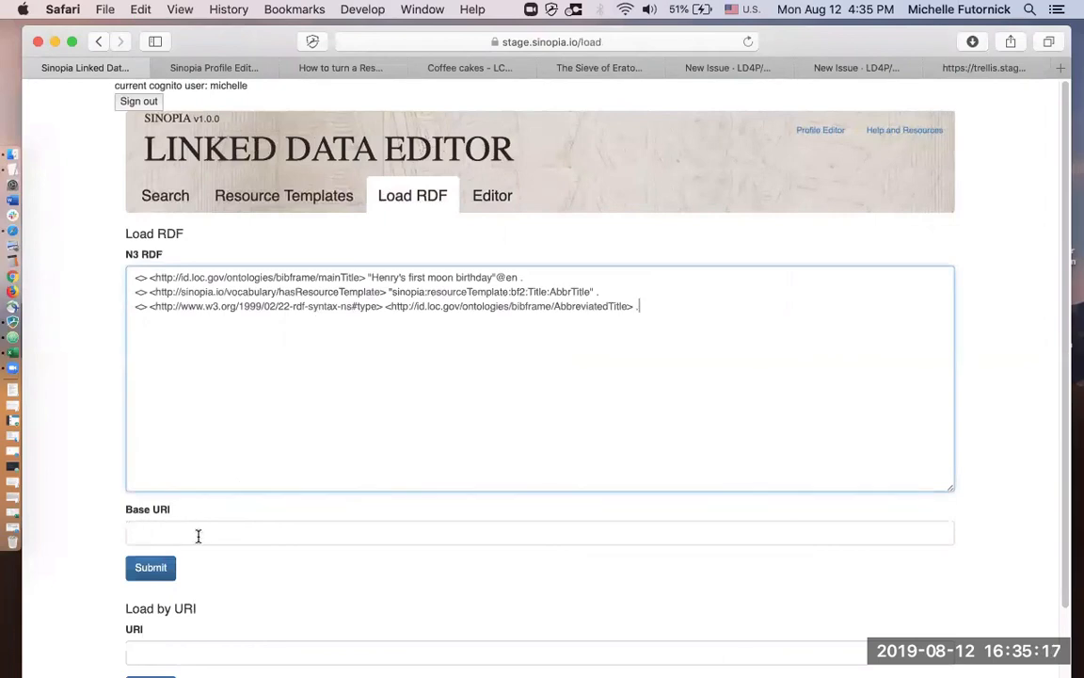
pyautogui.click(148, 570)
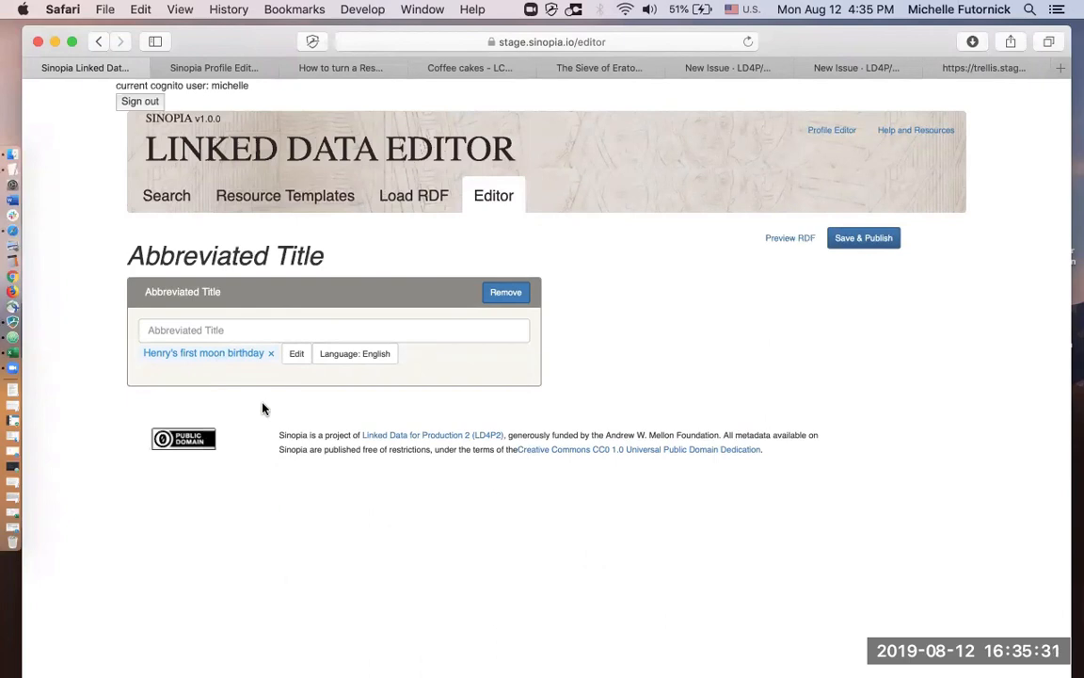
# Change the Abbreviated Title to "Henry's first moon birthday and his great party".
pyautogui.click(296, 356)
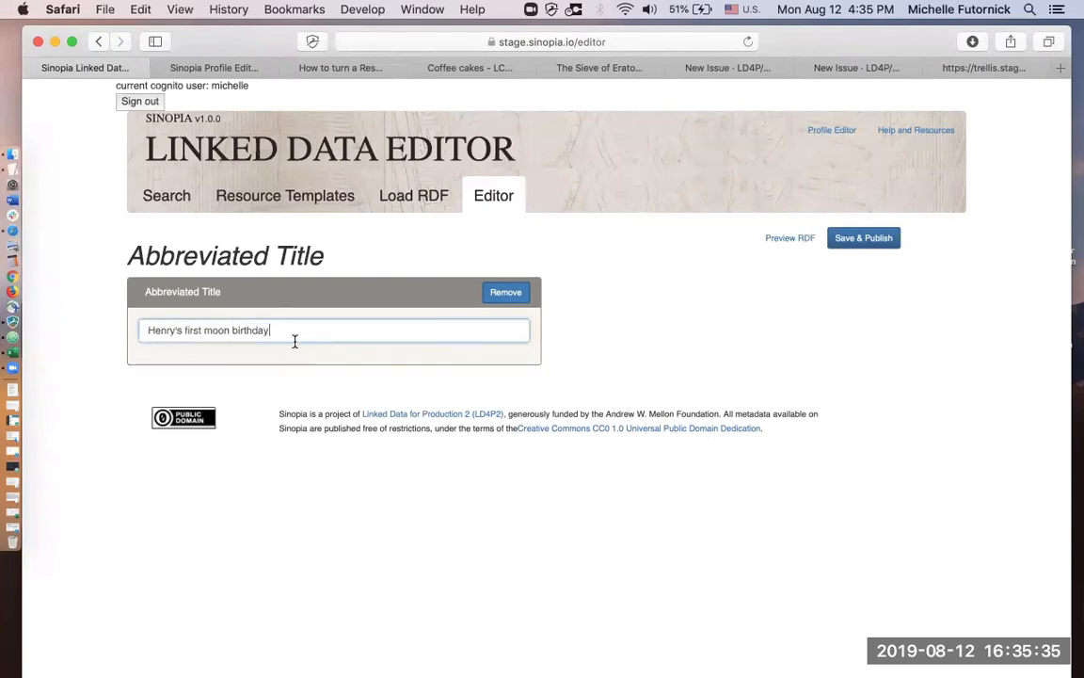
pyautogui.write('and his')
pyautogui.write('party')
pyautogui.press('Return')
# Save and publish the resource to the University of California, Davis group.
pyautogui.click(889, 239)
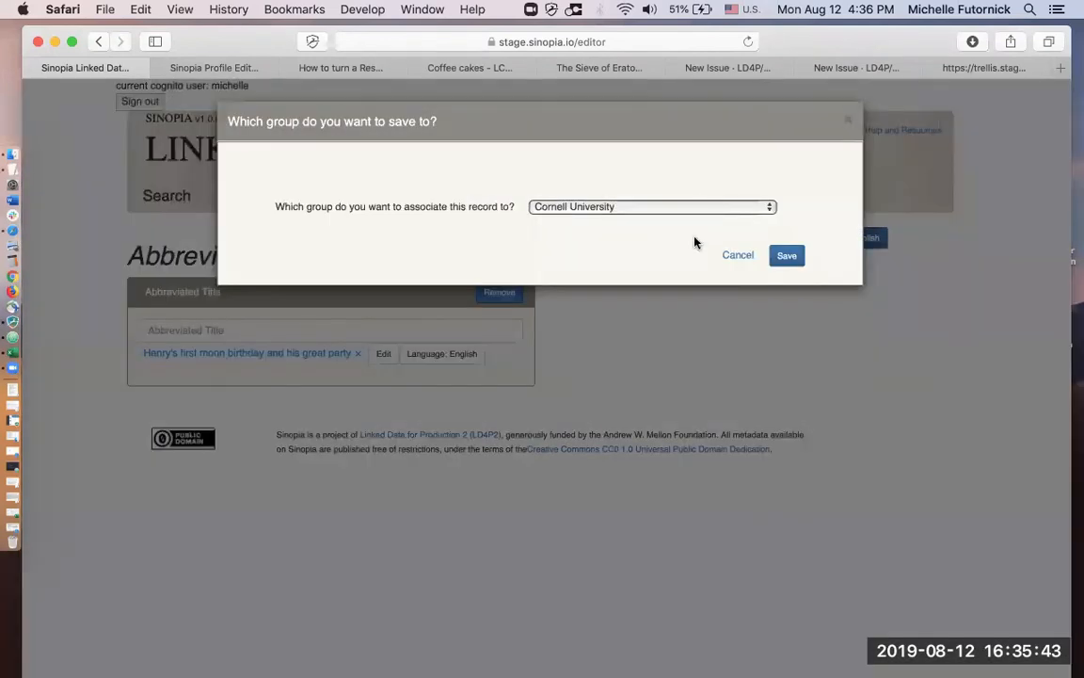
pyautogui.click(629, 206)
pyautogui.click(620, 358)
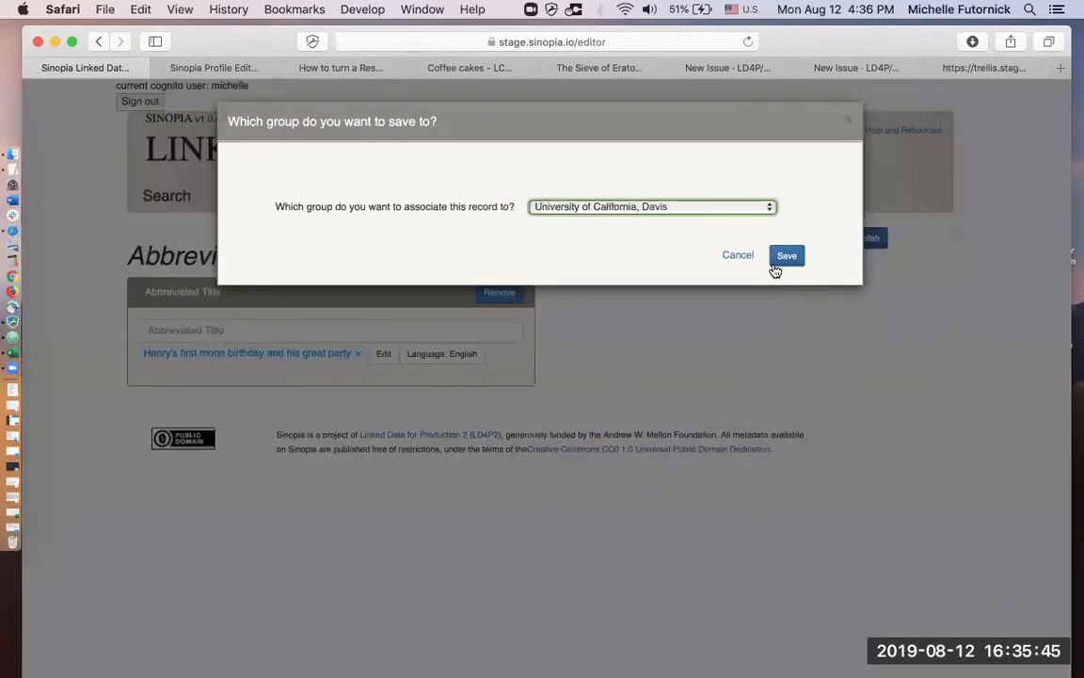
pyautogui.click(787, 256)
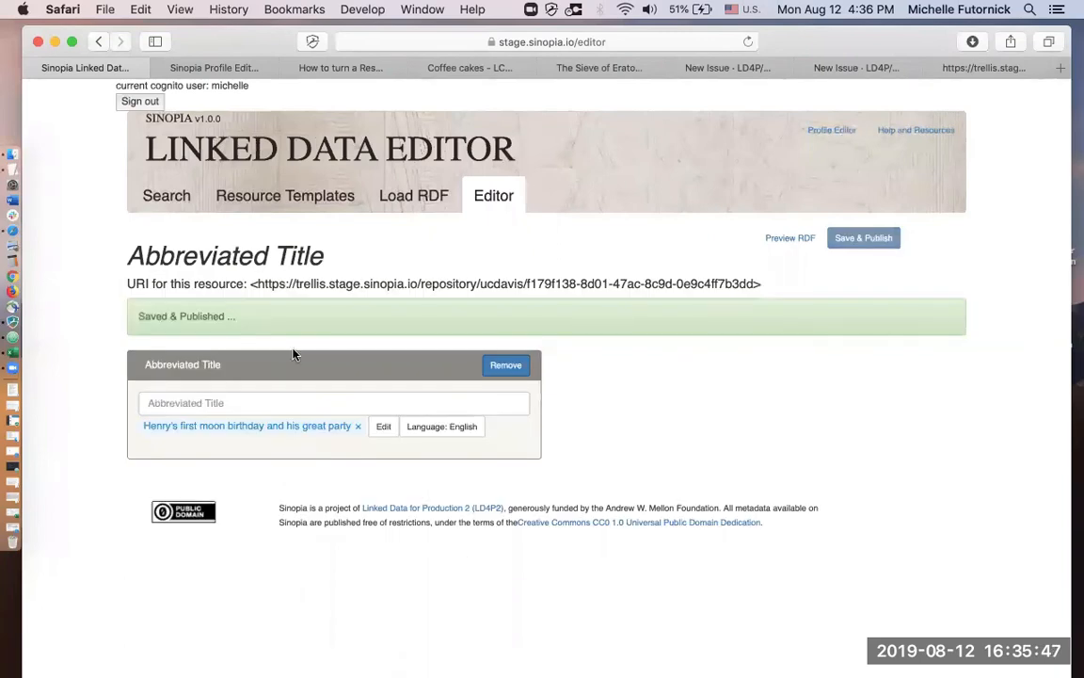
# Search the stored metadata for "henry*".
pyautogui.click(166, 200)
pyautogui.click(233, 239)
pyautogui.write('henry')
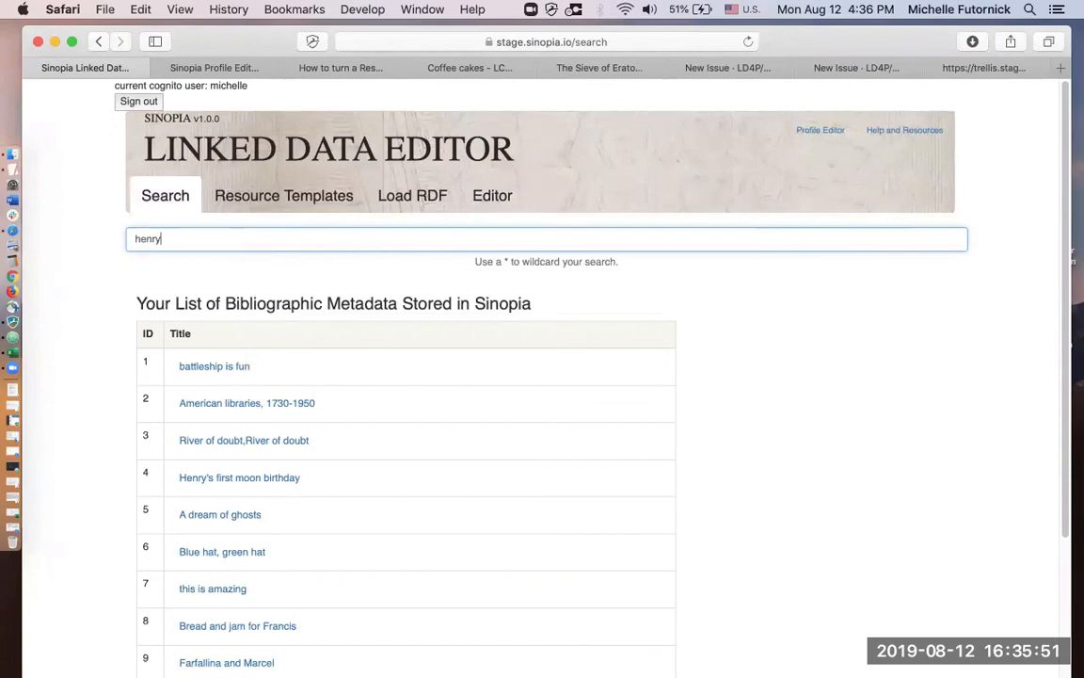
pyautogui.press('Return')
pyautogui.write('*')
pyautogui.press('Return')
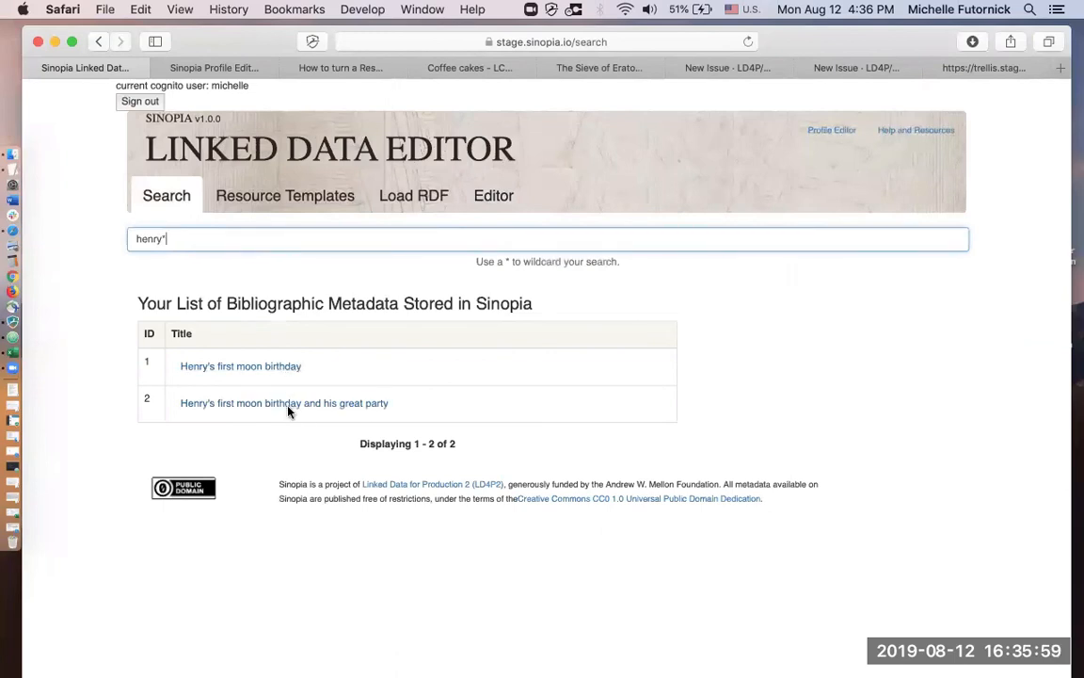
# Search the stored metadata with the wildcard "*", then open "American libraries, 1730-1950" and look through its fields.
pyautogui.moveTo(174, 241); pyautogui.dragTo(112, 234)
pyautogui.press('BackSpace')
pyautogui.write('*')
pyautogui.press('Return')
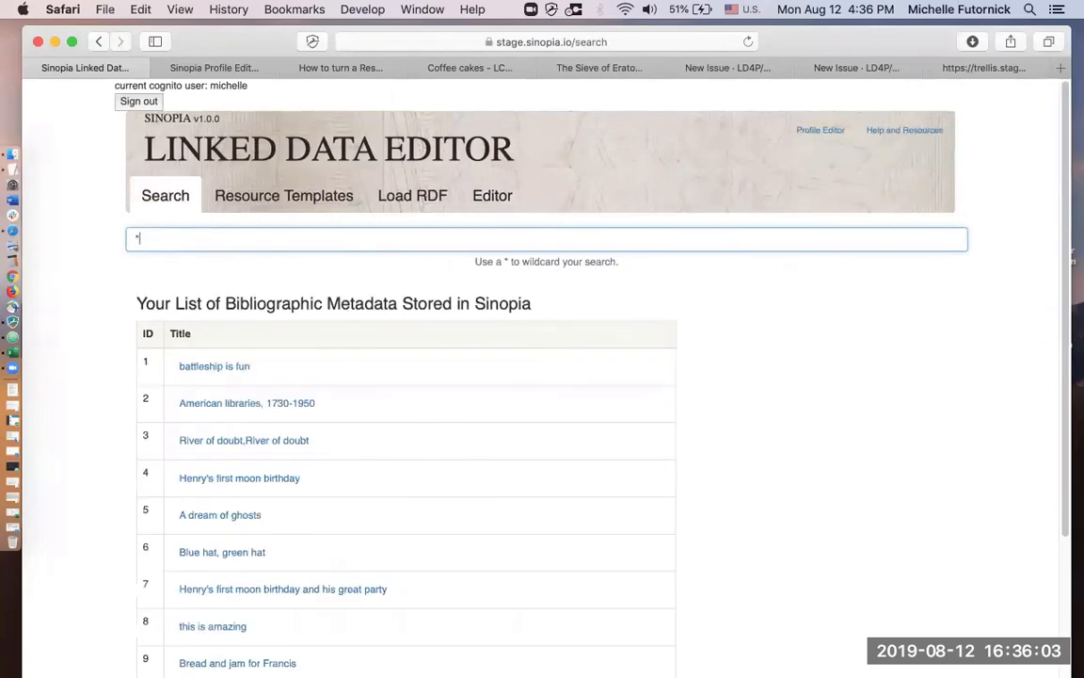
pyautogui.click(274, 406)
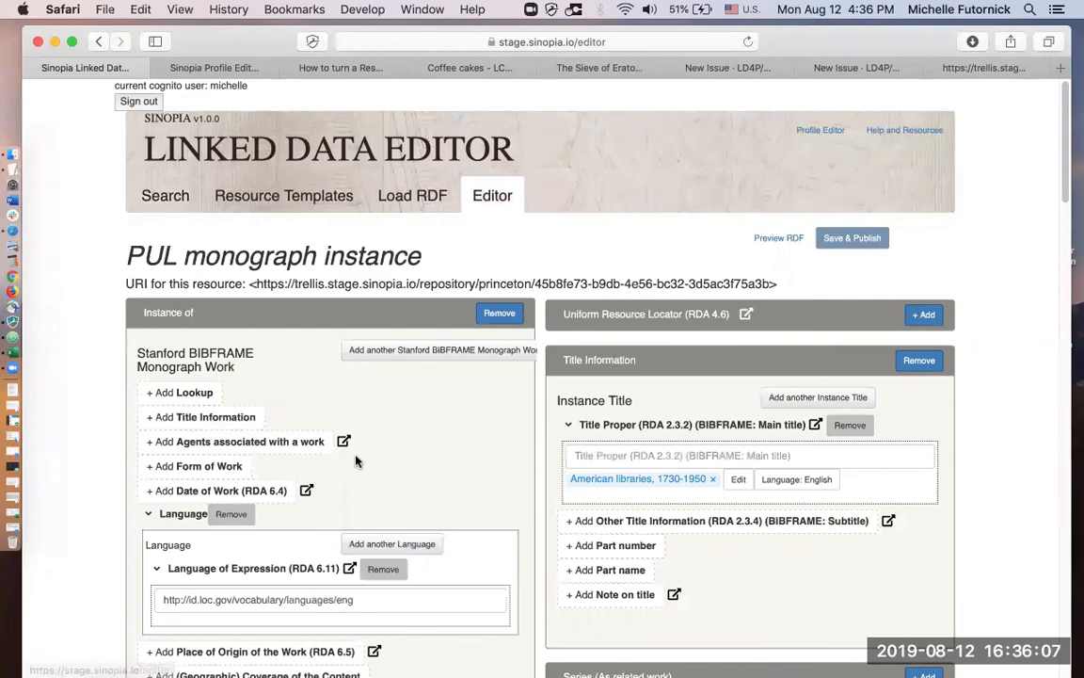
pyautogui.scroll(-10, 356, 460)
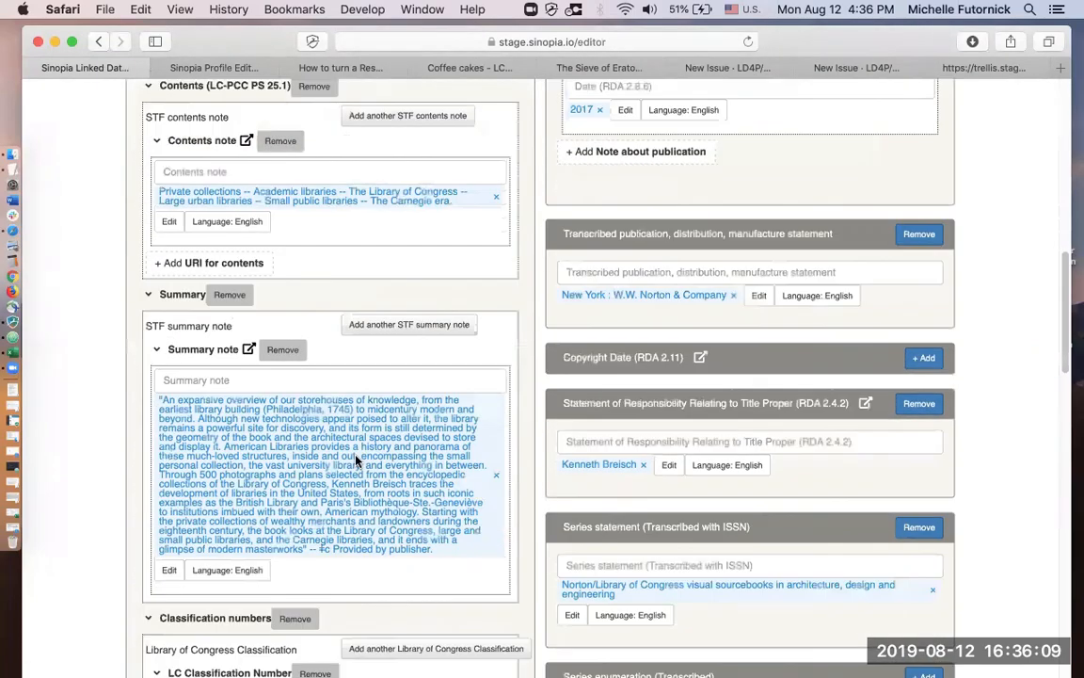
pyautogui.scroll(-15, 356, 460)
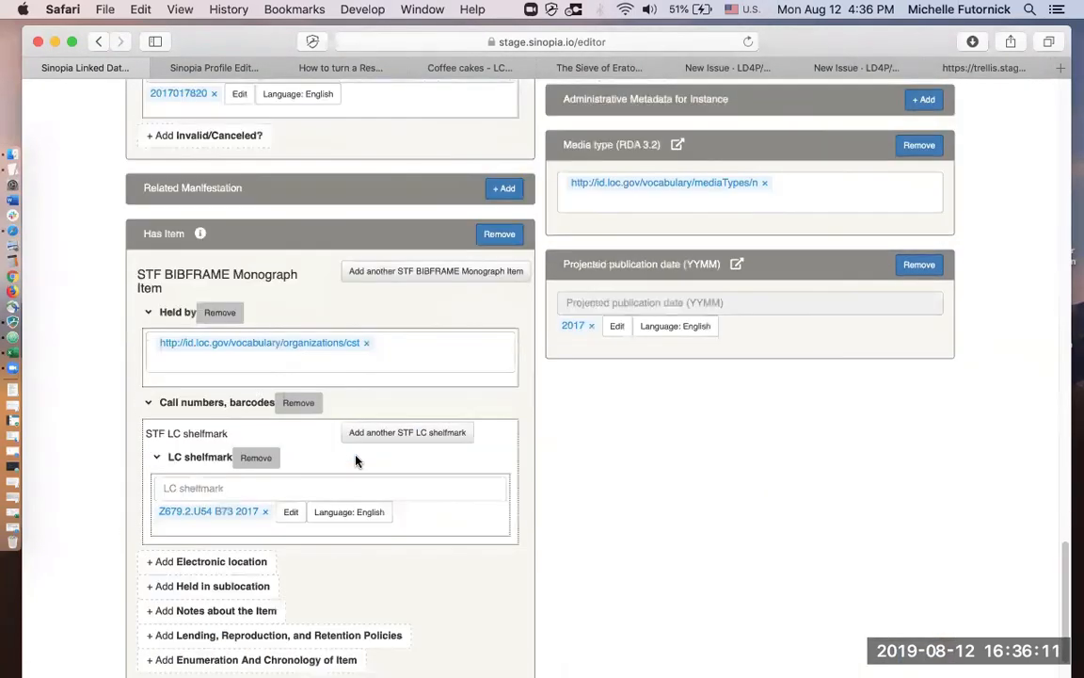
pyautogui.scroll(20, 356, 460)
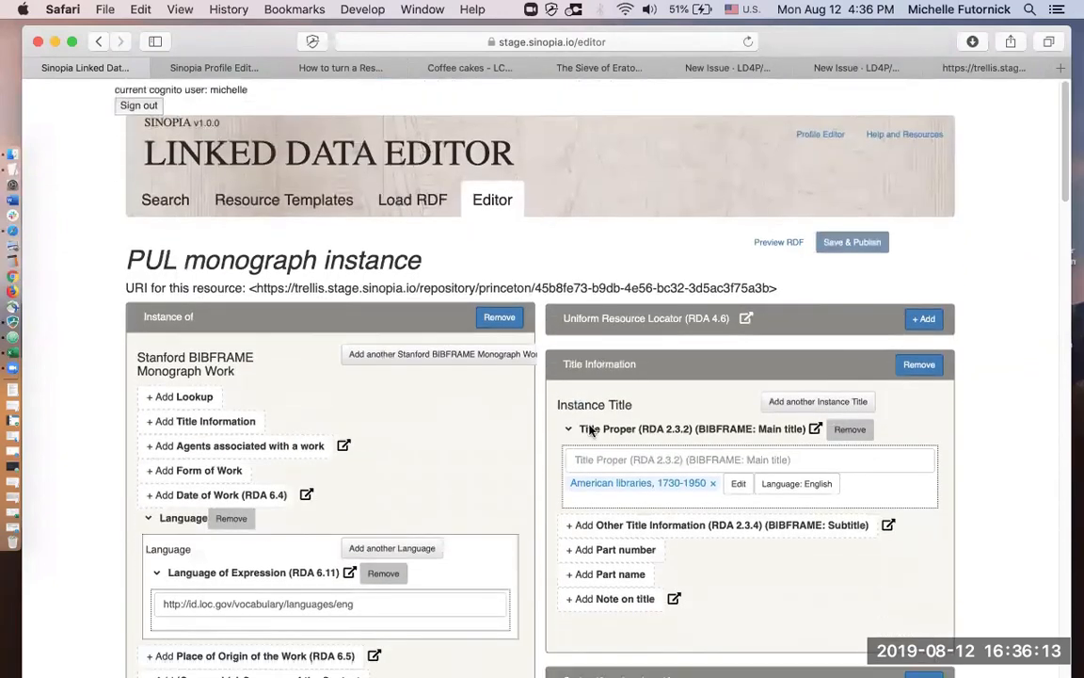
# Preview the RDF of the PUL monograph instance, copy all of it, and close the preview.
pyautogui.click(779, 239)
pyautogui.scroll(-15, 688, 625)
pyautogui.moveTo(664, 557); pyautogui.dragTo(237, 197)
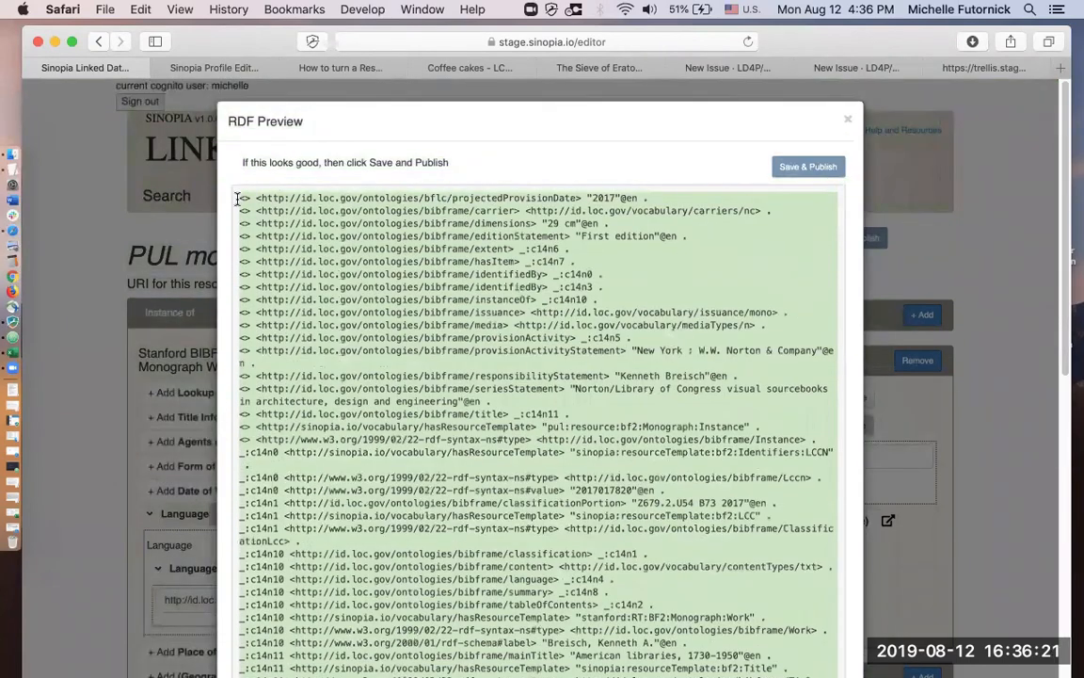
pyautogui.click(180, 208)
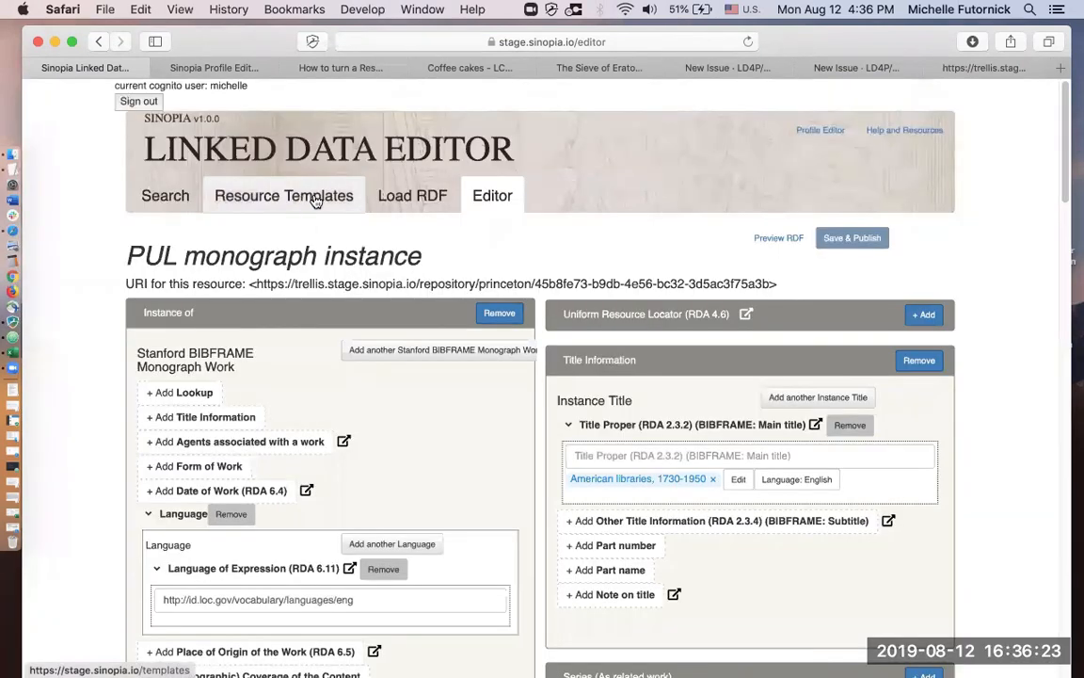
# Load the copied N3 RDF of the PUL monograph instance as a new resource, leaving the Base URI blank.
pyautogui.click(423, 204)
pyautogui.click(200, 336)
pyautogui.press('super+v')
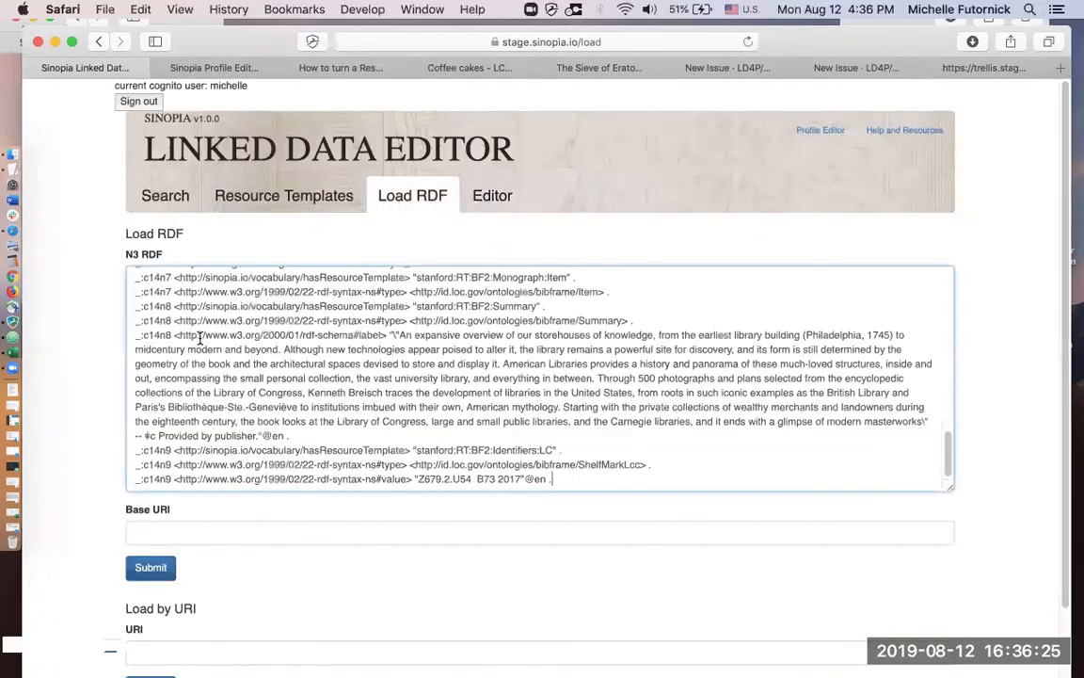
pyautogui.click(151, 568)
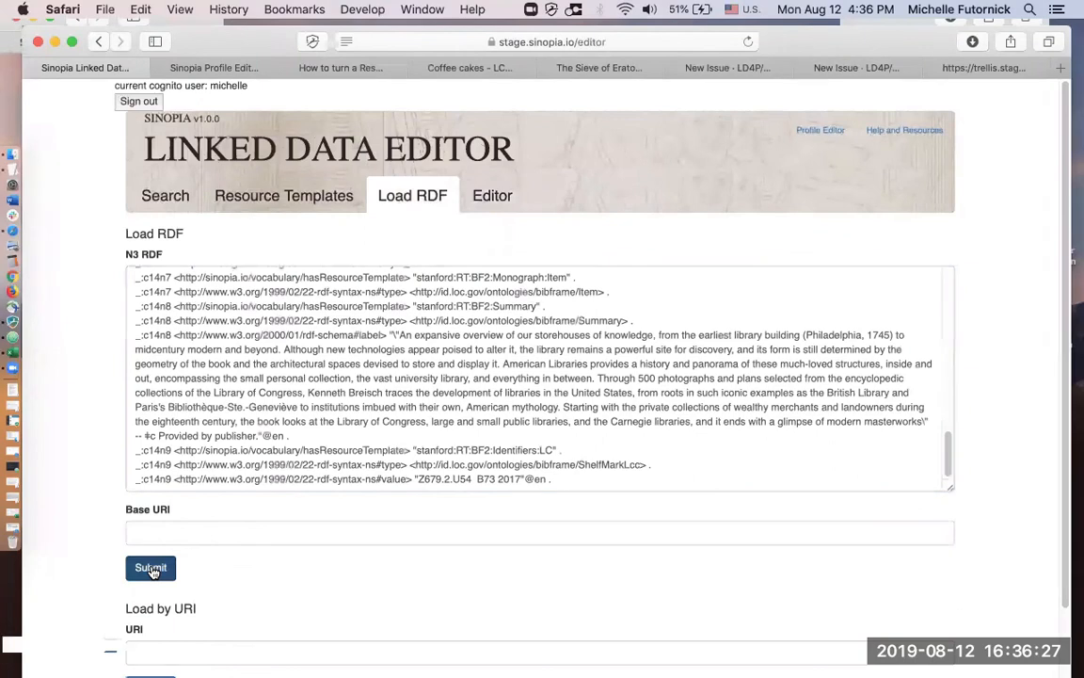
# Examine the newly loaded PUL monograph instance to check that its fields carry the copied data.
pyautogui.scroll(-20, 526, 466)
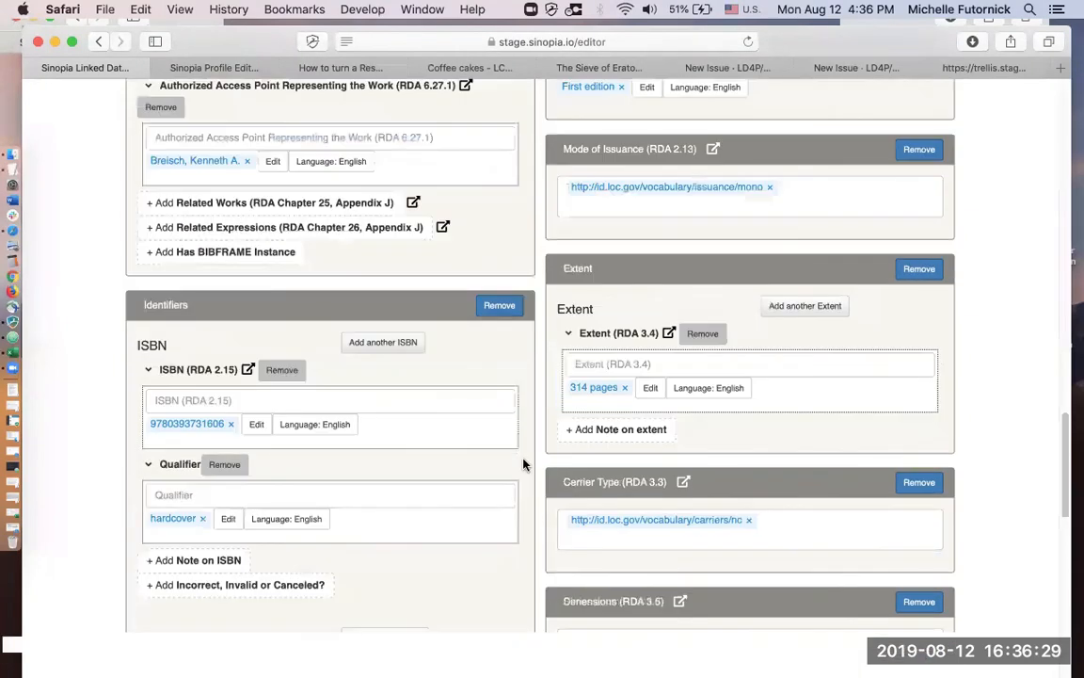
pyautogui.scroll(-5, 524, 464)
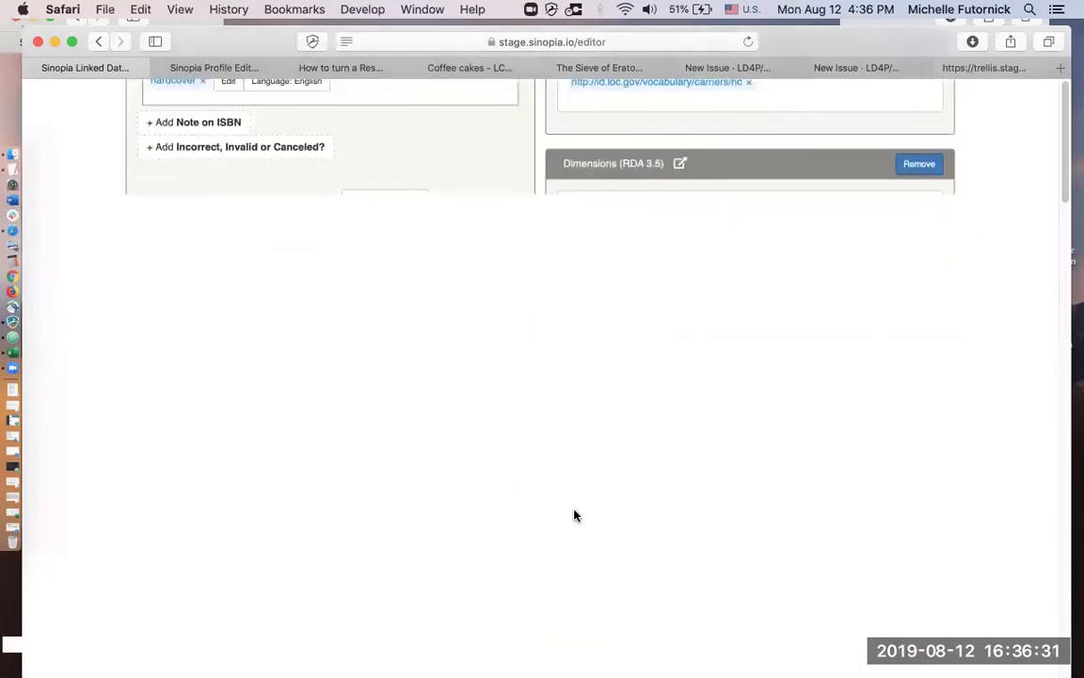
pyautogui.scroll(-20, 578, 514)
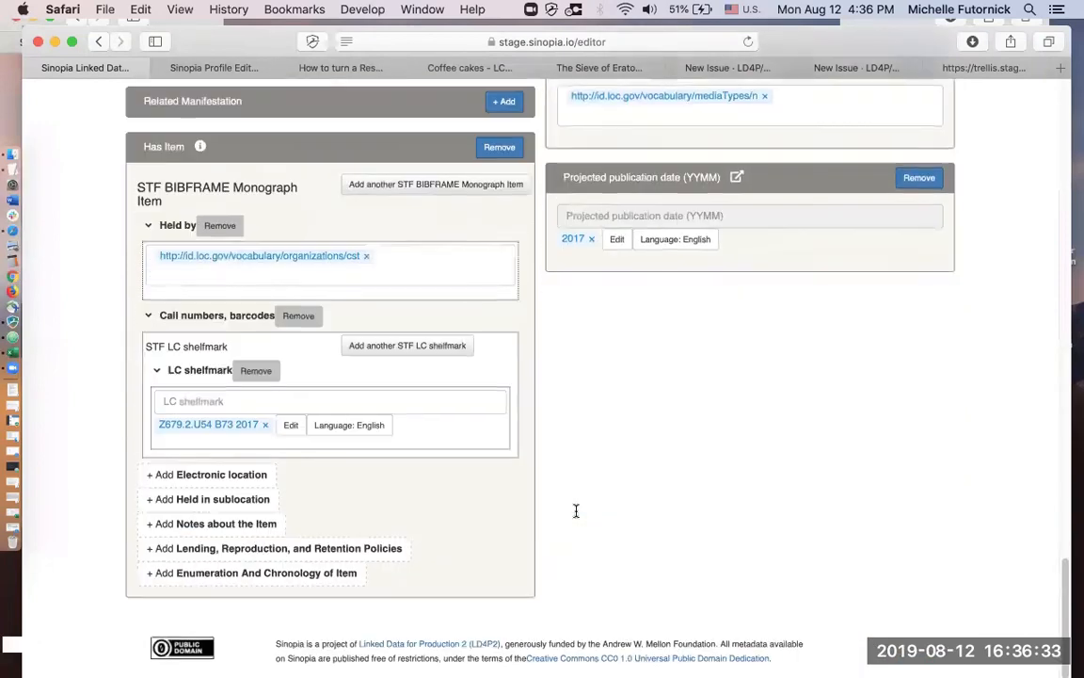
pyautogui.scroll(20, 576, 511)
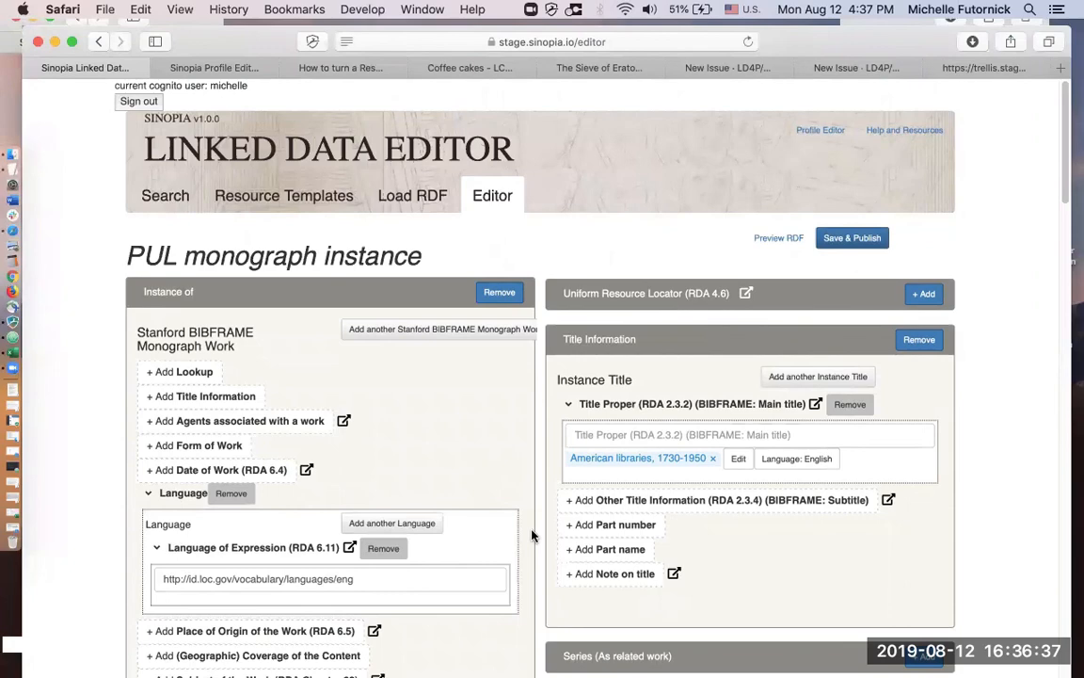
pyautogui.scroll(-1, 532, 536)
pyautogui.scroll(-12, 532, 535)
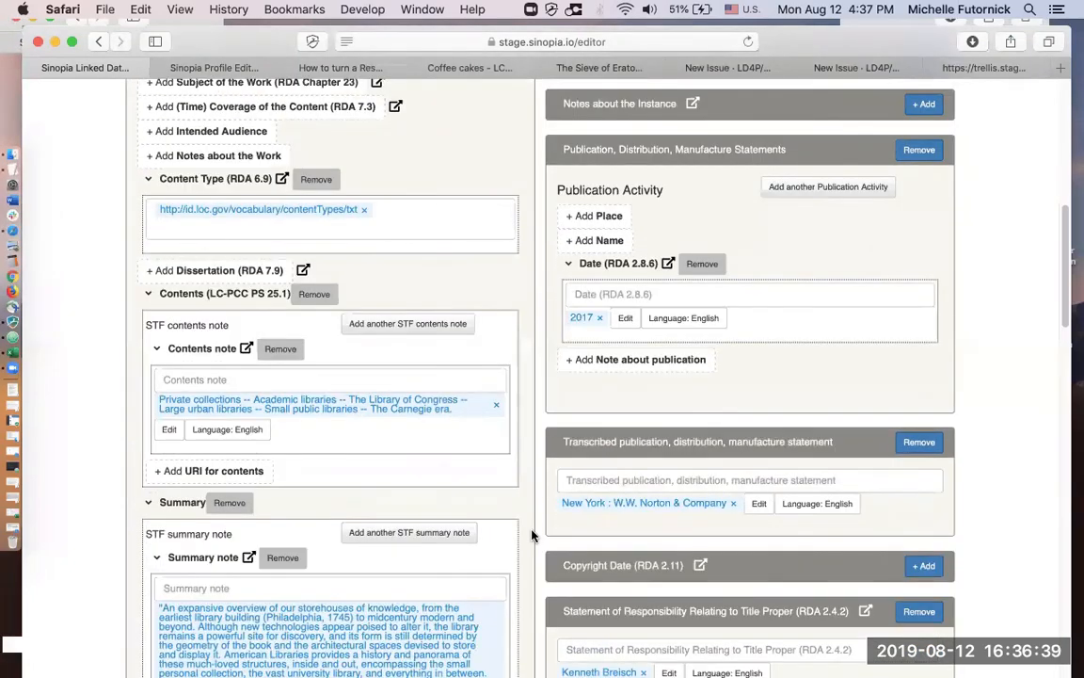
pyautogui.scroll(-20, 638, 400)
pyautogui.scroll(20, 777, 295)
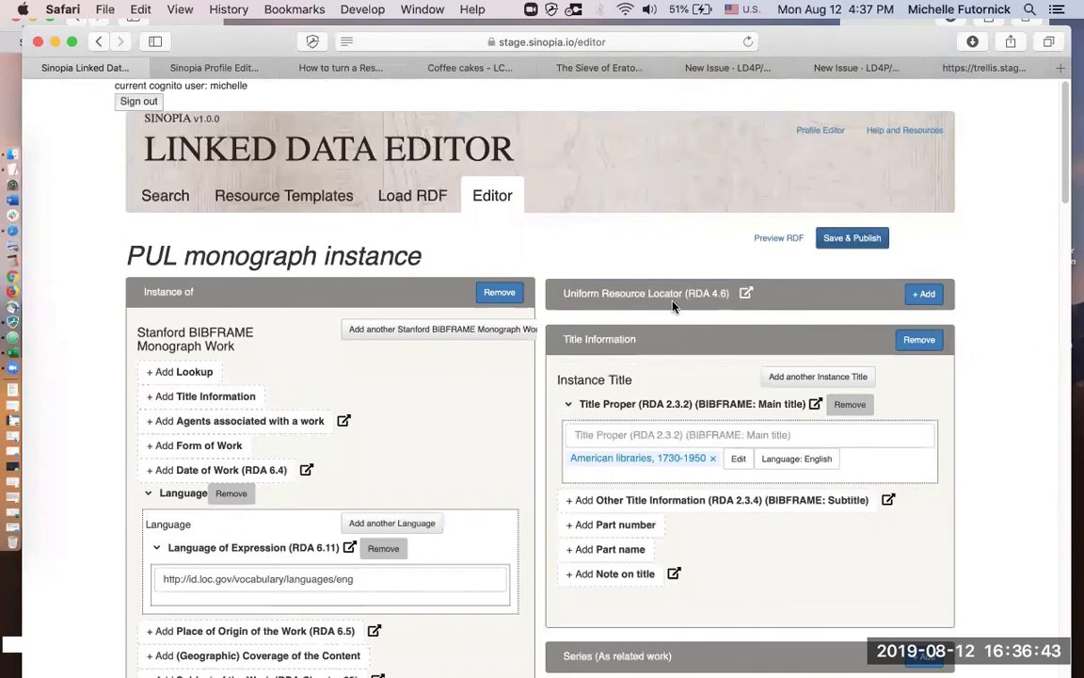